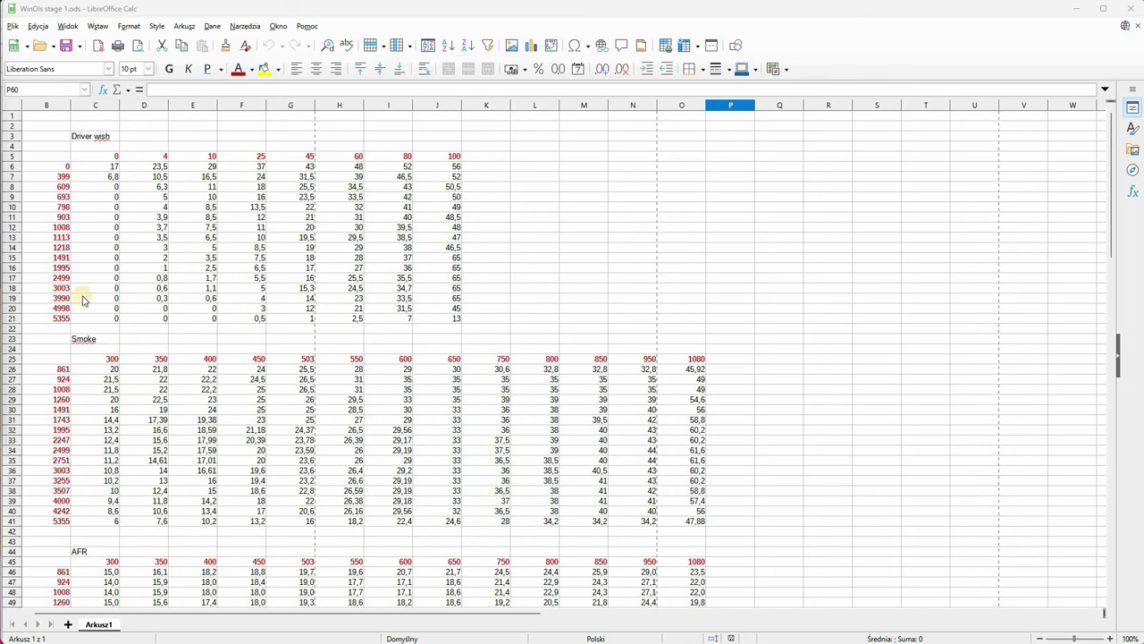
# Review the AFR table in B44:O61 and compare its 1080 column with the same column of the Smoke table.
pyautogui.scroll(-6, 79, 400)
pyautogui.scroll(-11, 79, 399)
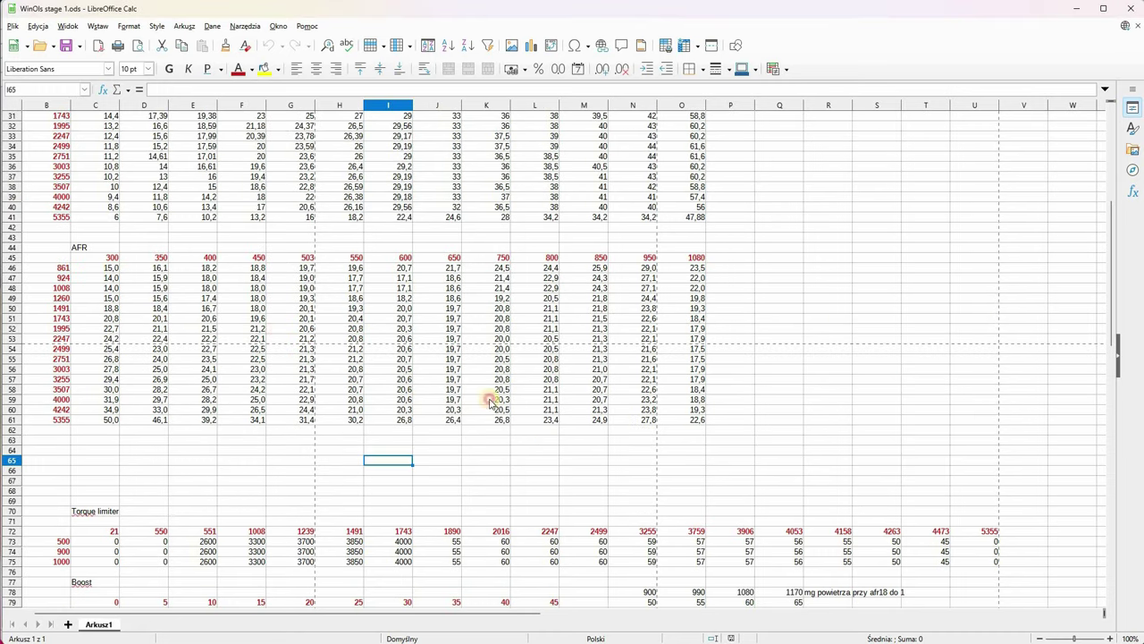
pyautogui.moveTo(46, 247)
pyautogui.mouseDown()
pyautogui.moveTo(94, 250)
pyautogui.moveTo(295, 348)
pyautogui.moveTo(447, 399)
pyautogui.moveTo(689, 420)
pyautogui.mouseUp()
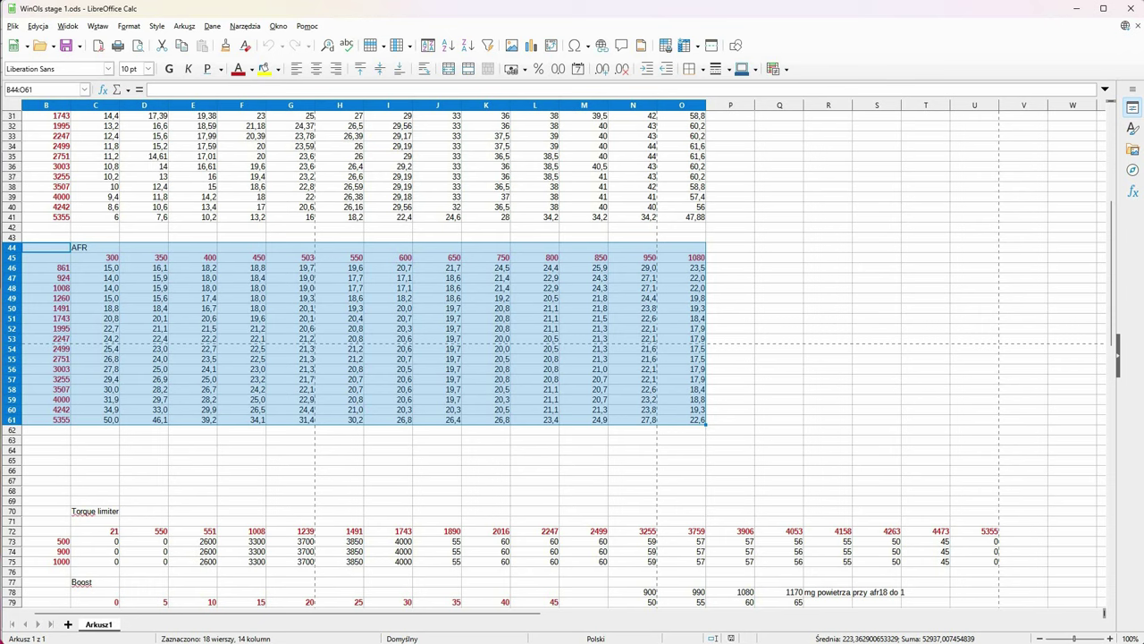
pyautogui.click(290, 471)
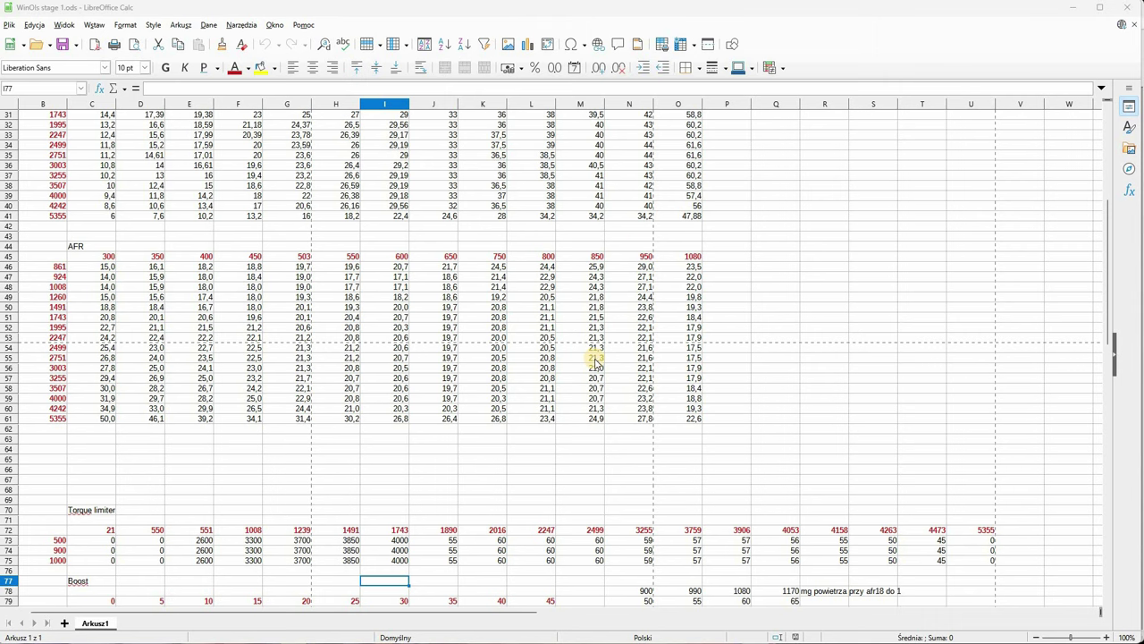
pyautogui.scroll(3, 636, 182)
pyautogui.scroll(1, 636, 182)
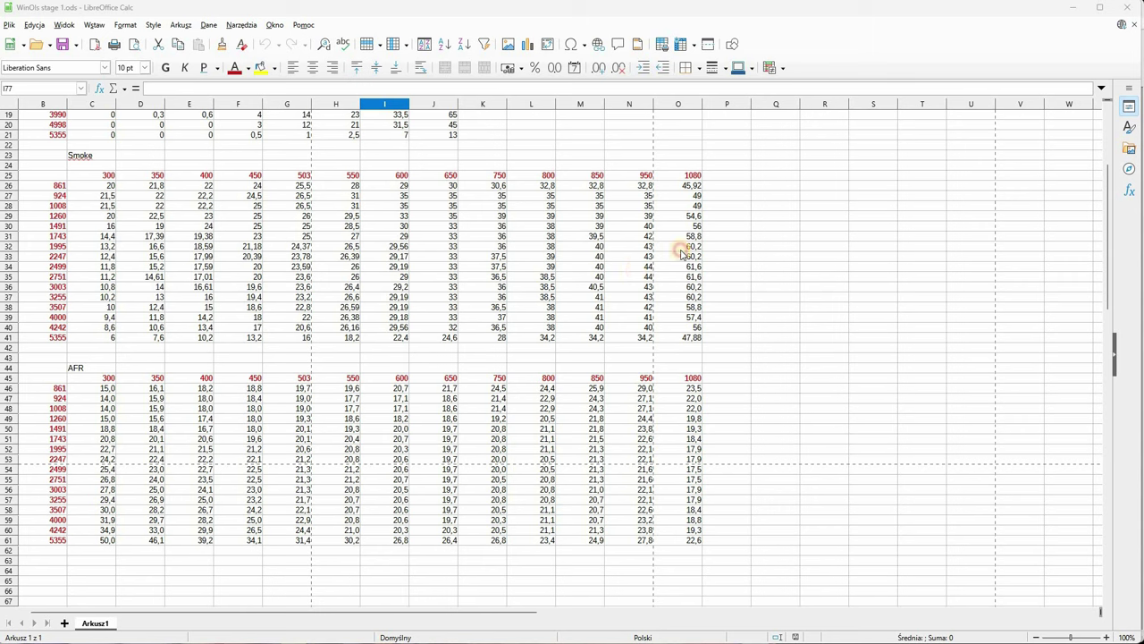
pyautogui.moveTo(688, 176); pyautogui.dragTo(693, 551)
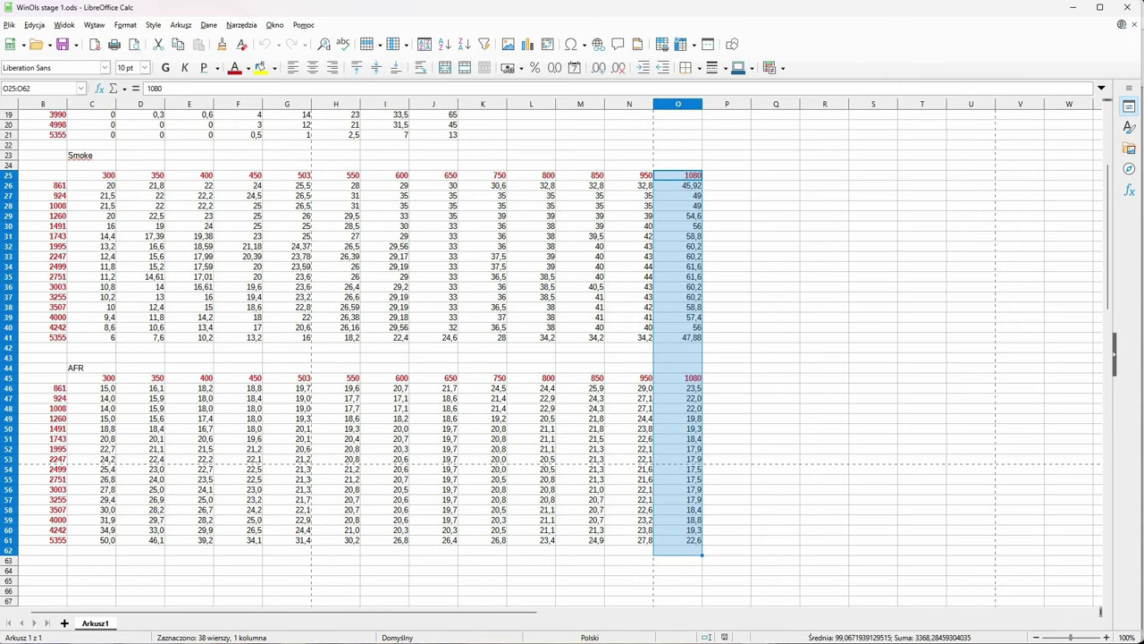
pyautogui.click(726, 429)
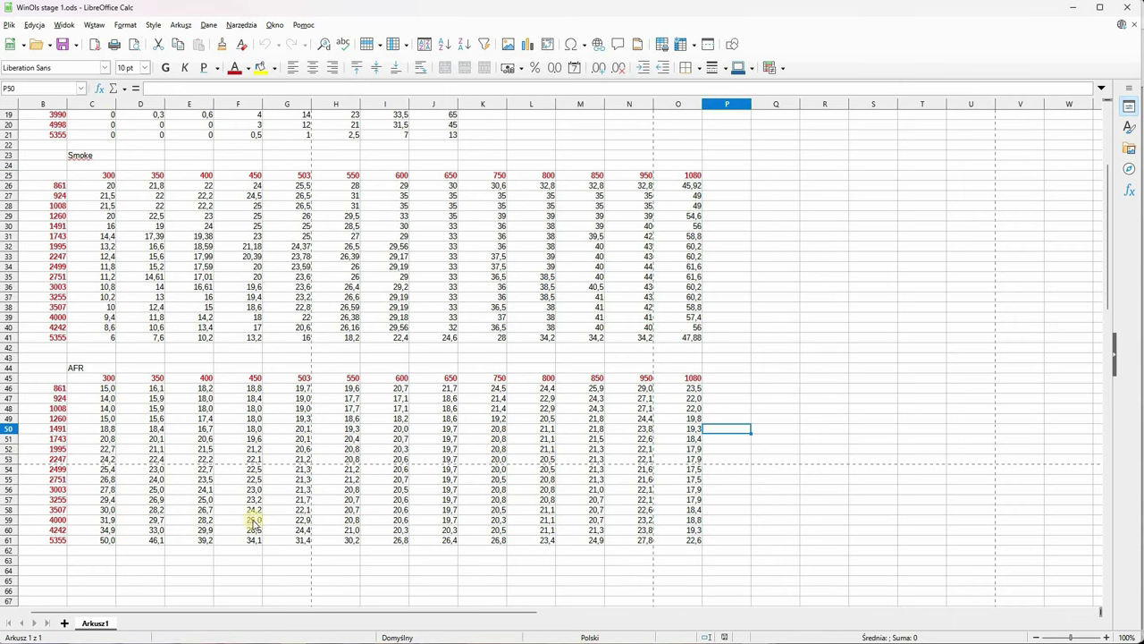
pyautogui.press('Down')
pyautogui.press('Down')
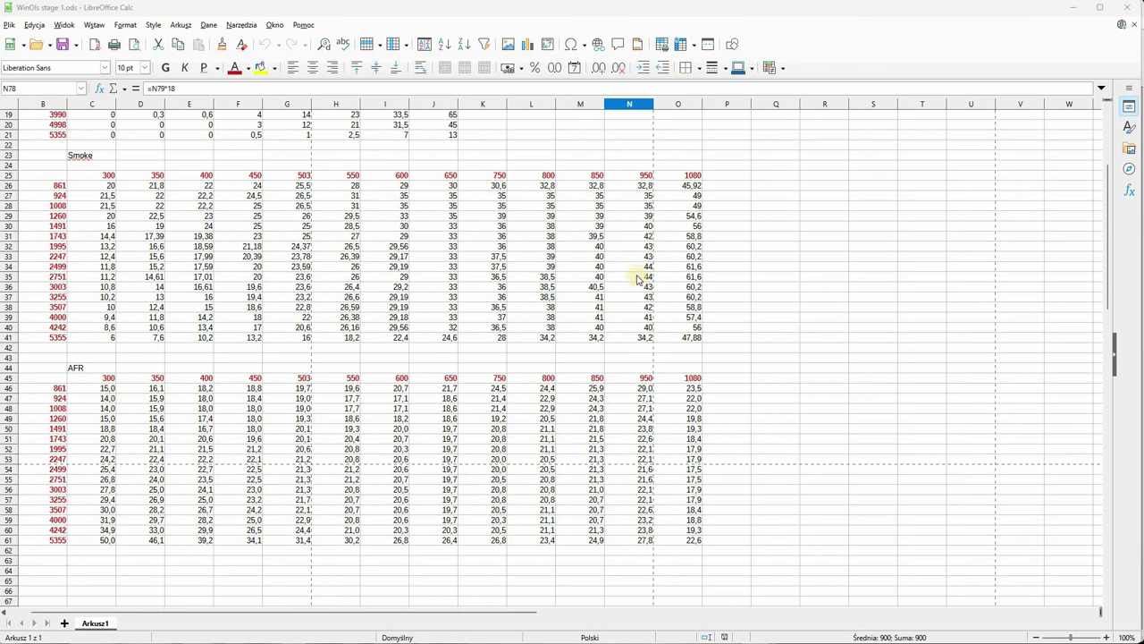
# Inspect the air mass formulas in N78:Q78 together with the fuel quantities in N79:Q79 that they use.
pyautogui.scroll(-15, 638, 280)
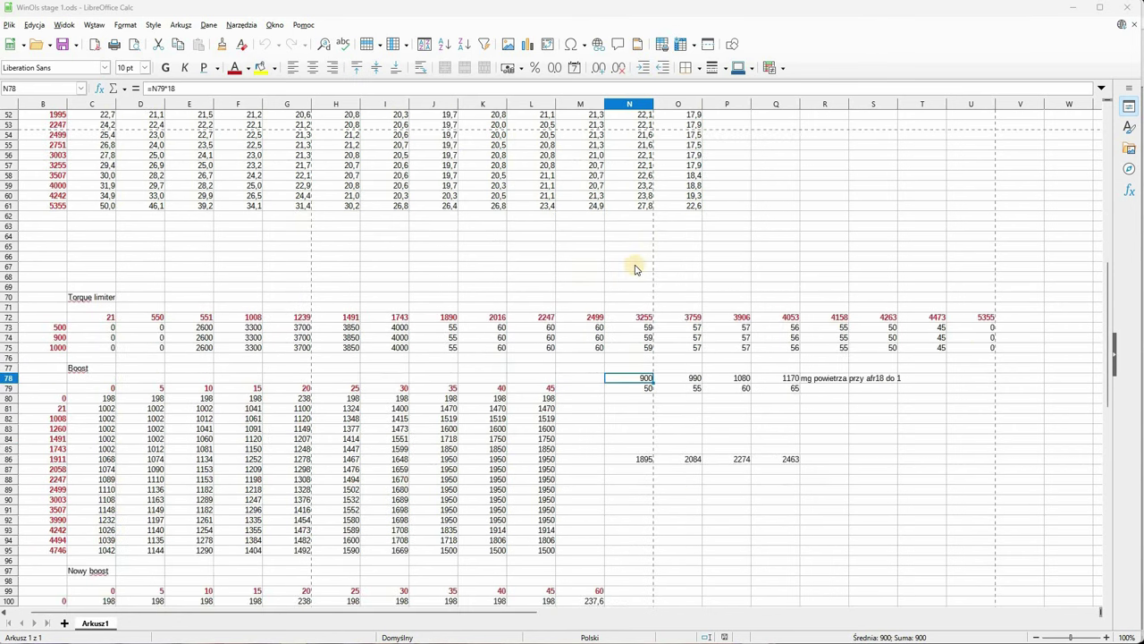
pyautogui.click(637, 267)
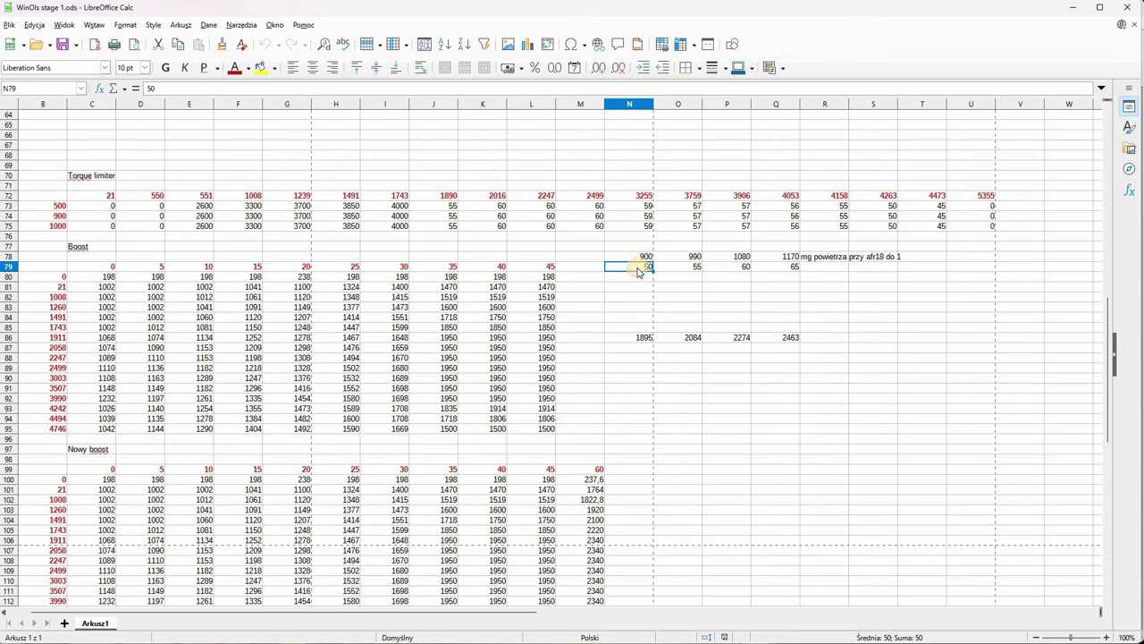
pyautogui.click(642, 257)
pyautogui.press('Down')
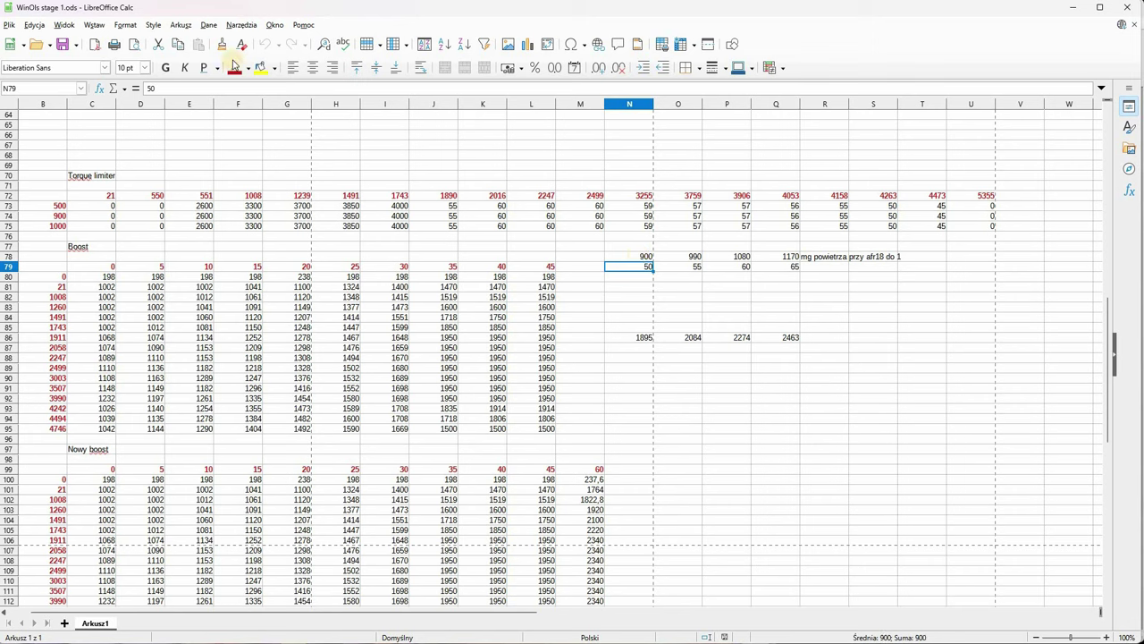
pyautogui.click(637, 255)
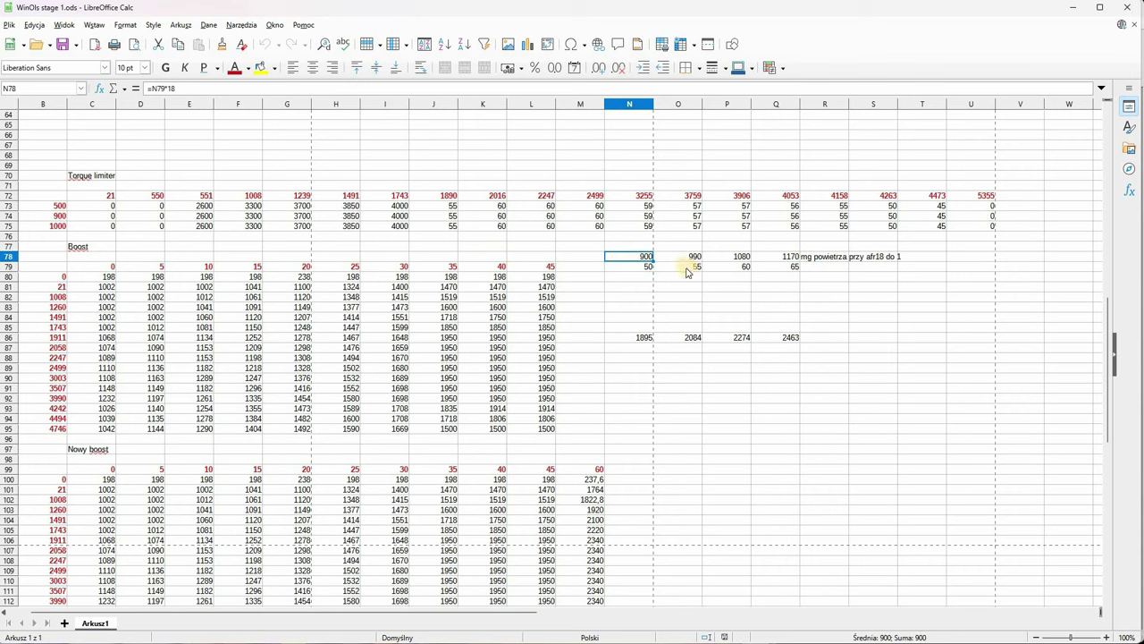
pyautogui.click(687, 270)
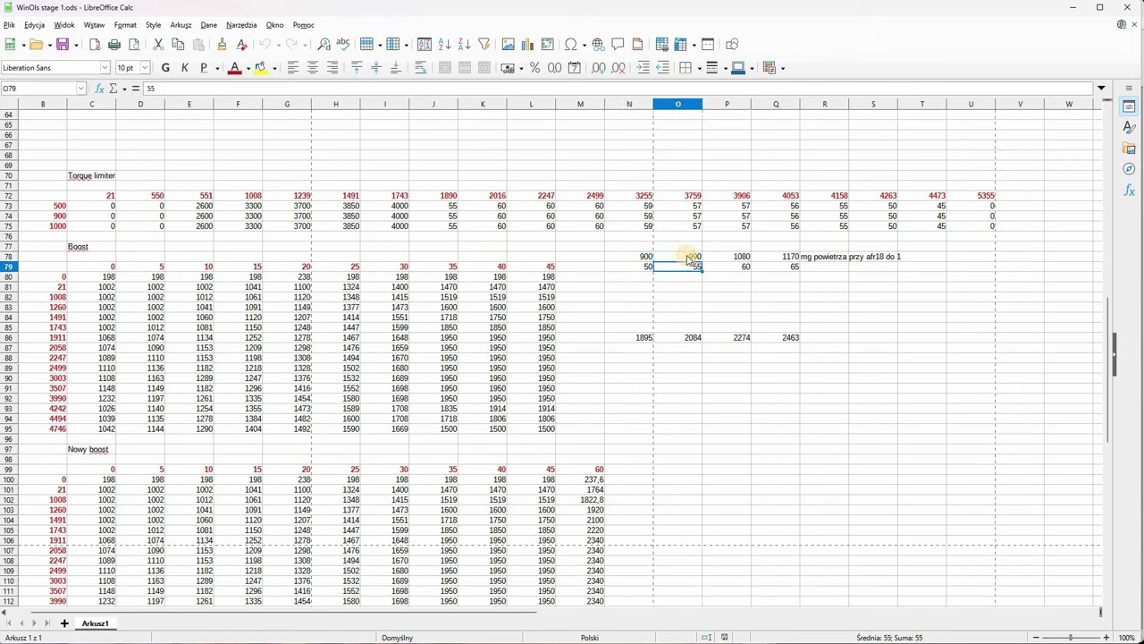
pyautogui.press('Up')
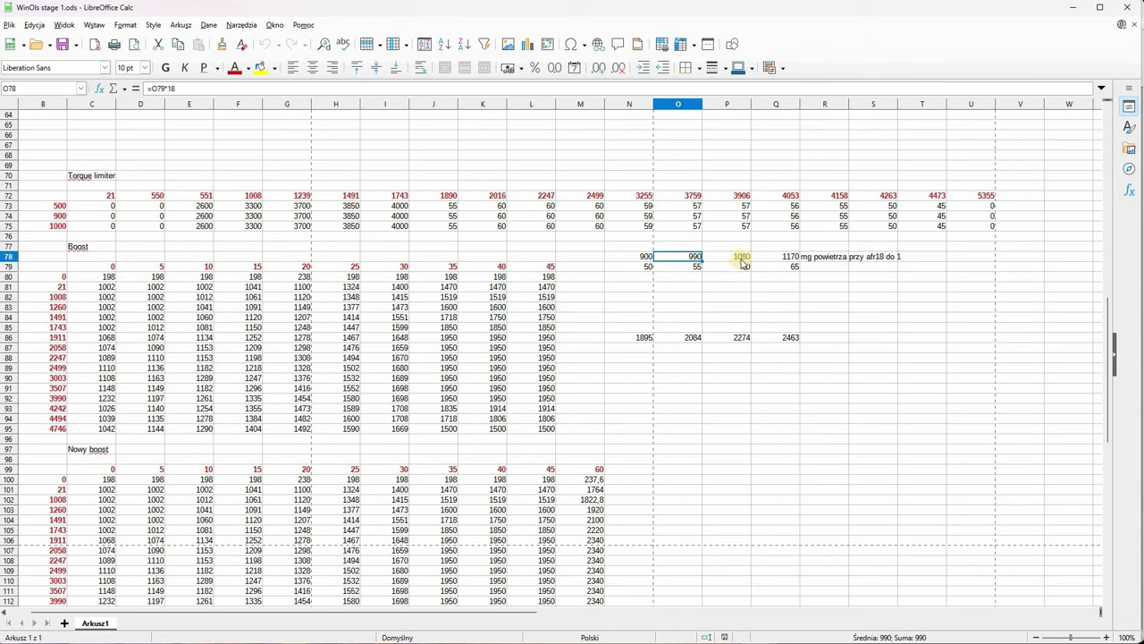
pyautogui.click(742, 267)
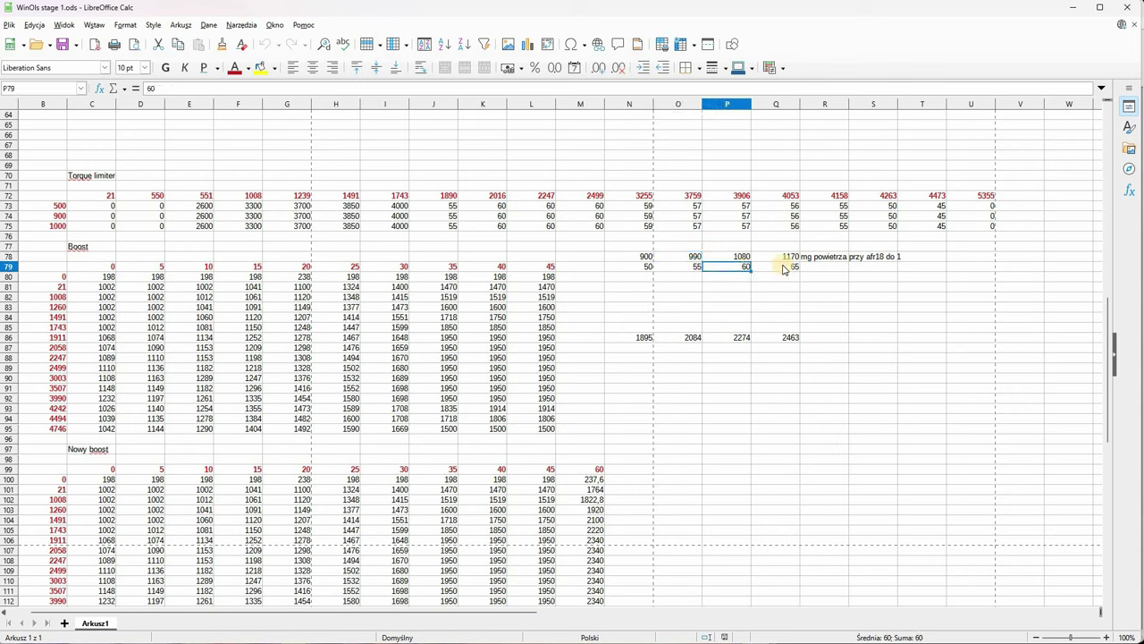
pyautogui.press('Up')
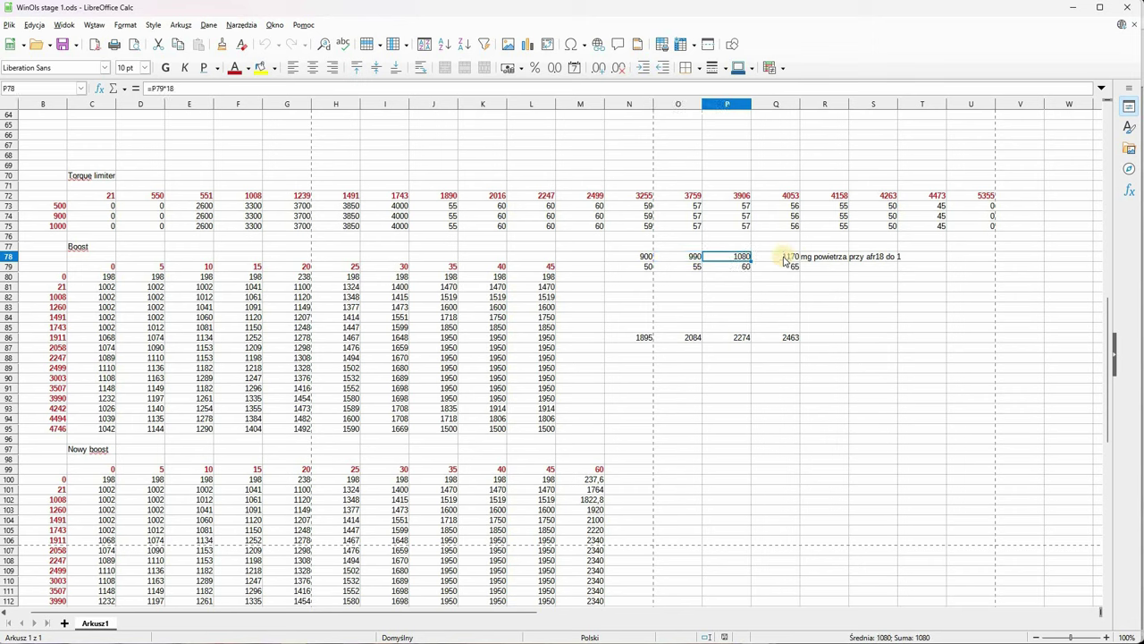
pyautogui.click(784, 265)
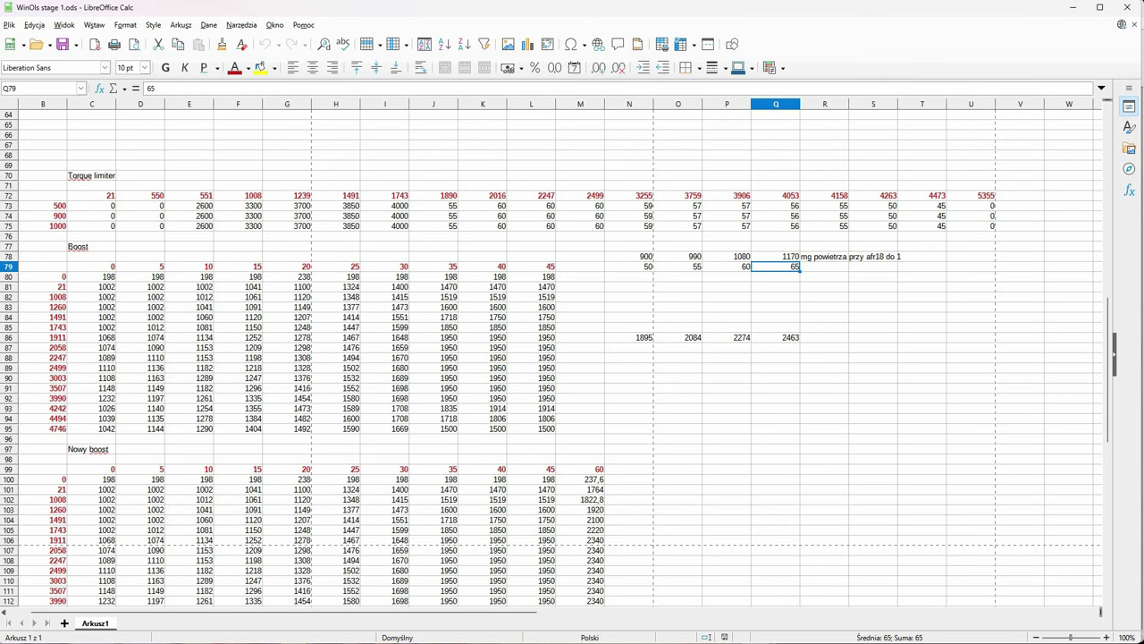
pyautogui.press('Up')
pyautogui.scroll(-1, 502, 474)
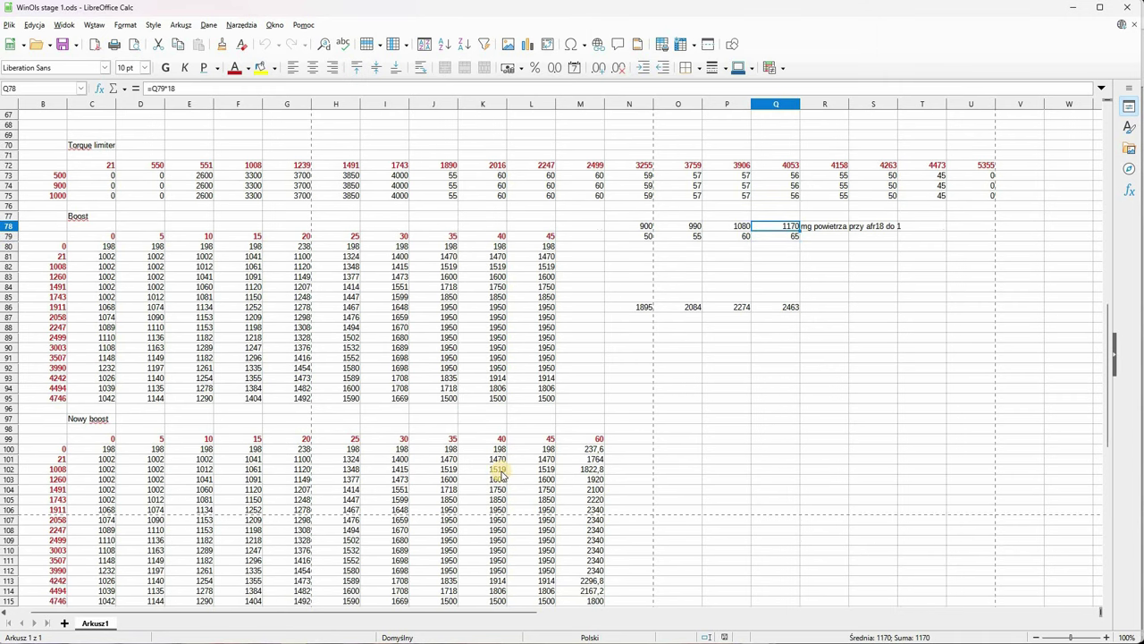
pyautogui.hotkey('alt', 'Tab')
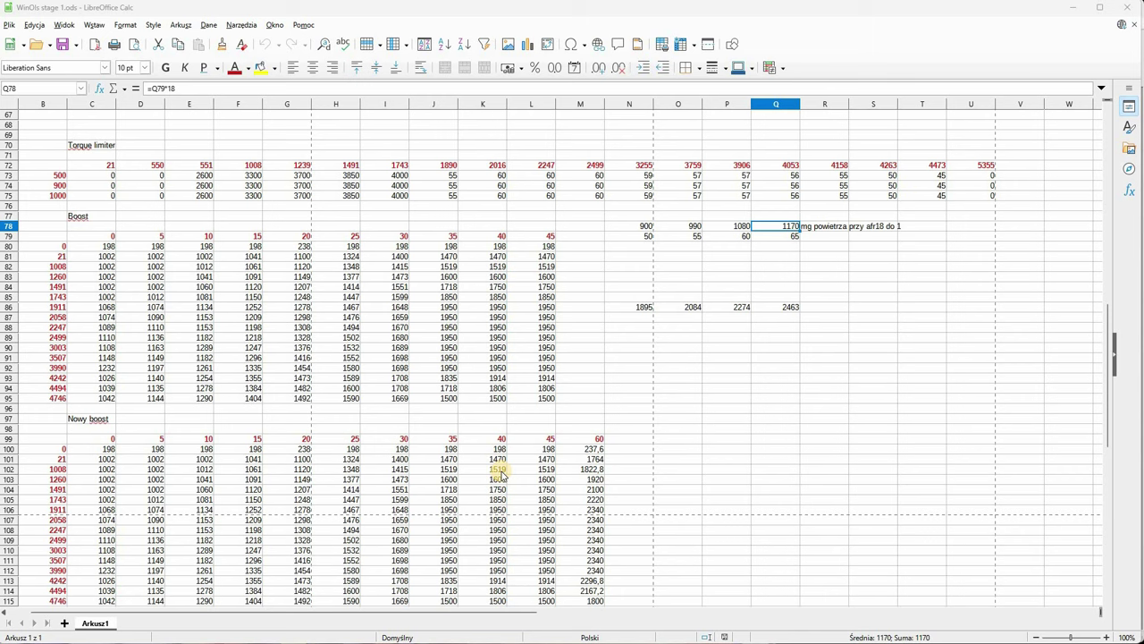
# Examine the required boost formulas in O86:Q86 against the air mass and fuel quantity cells above them.
pyautogui.click(643, 227)
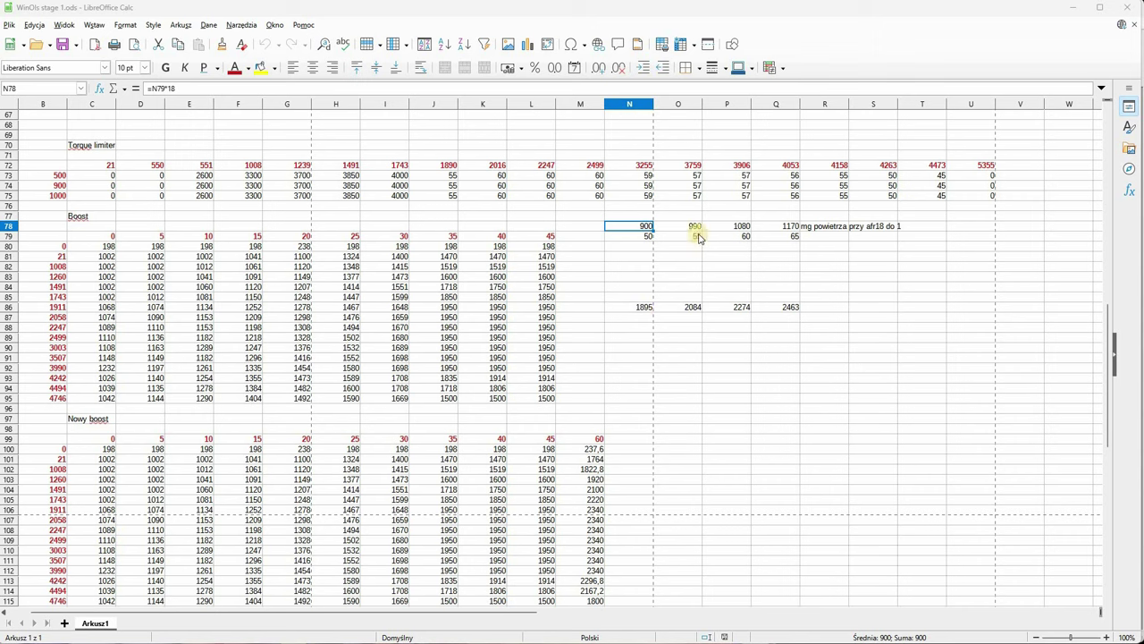
pyautogui.click(696, 309)
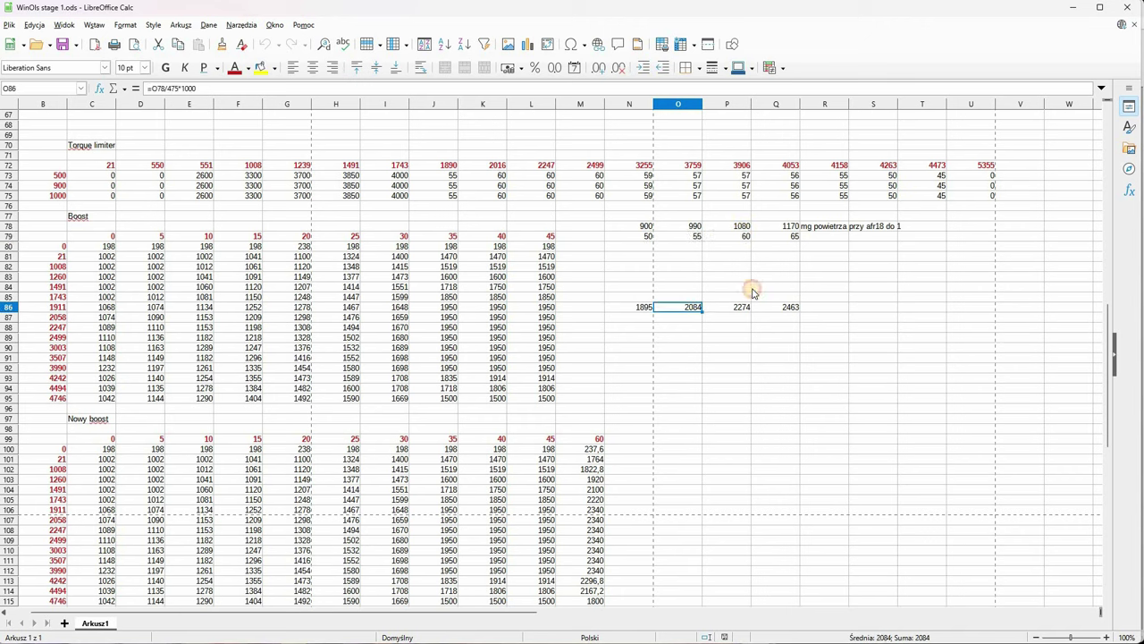
pyautogui.click(741, 310)
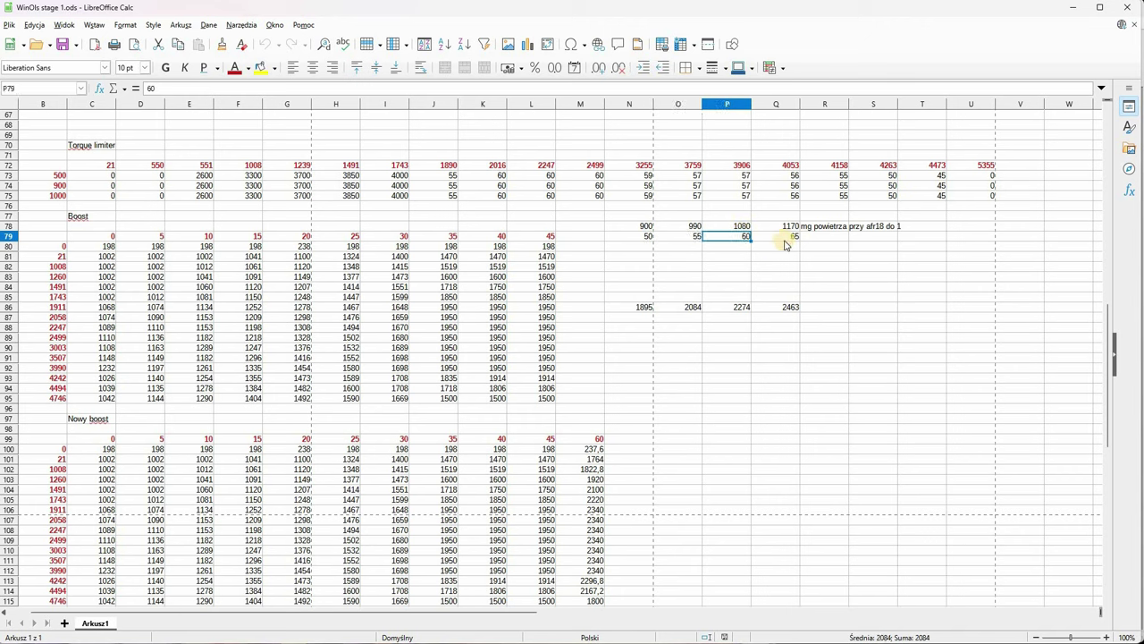
pyautogui.click(792, 311)
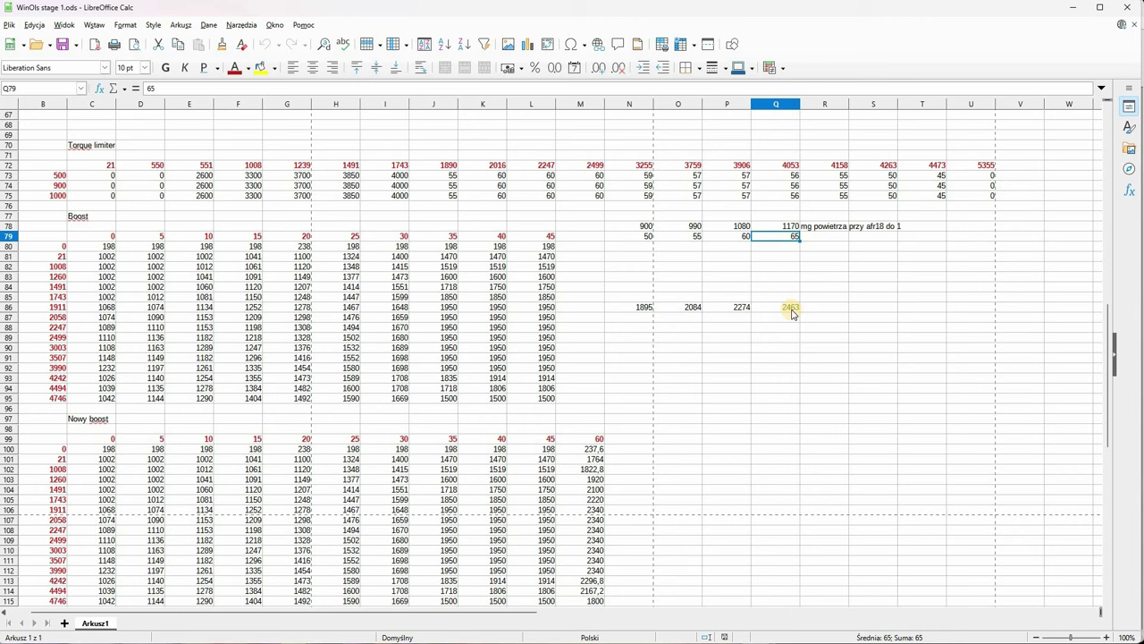
pyautogui.click(792, 313)
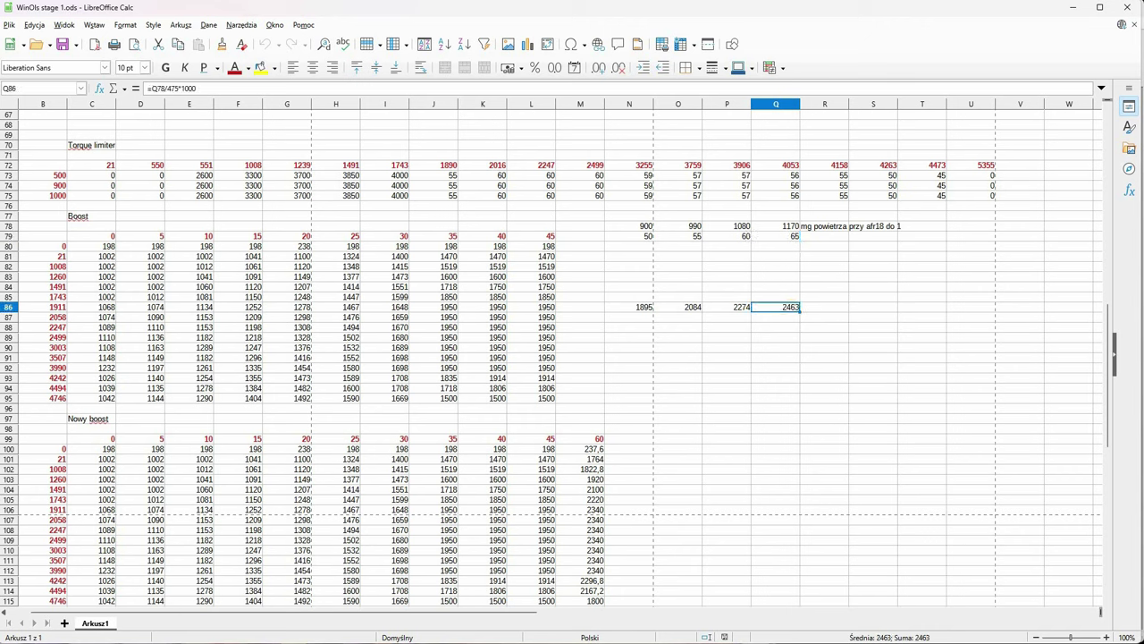
pyautogui.click(792, 313)
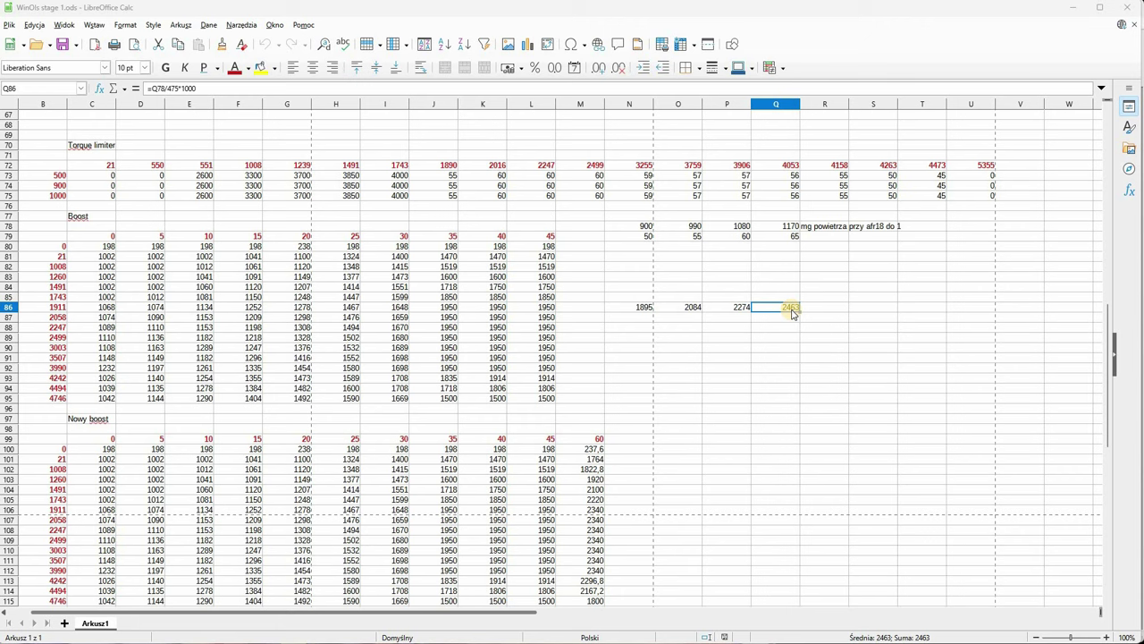
pyautogui.click(730, 309)
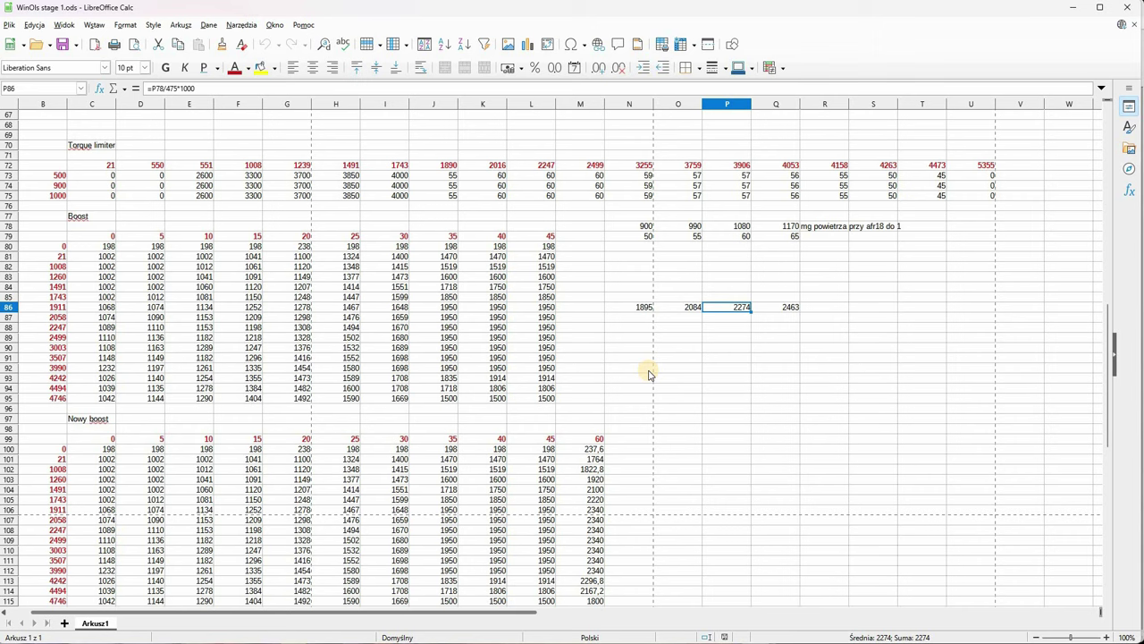
pyautogui.hotkey('ctrl', 'Up')
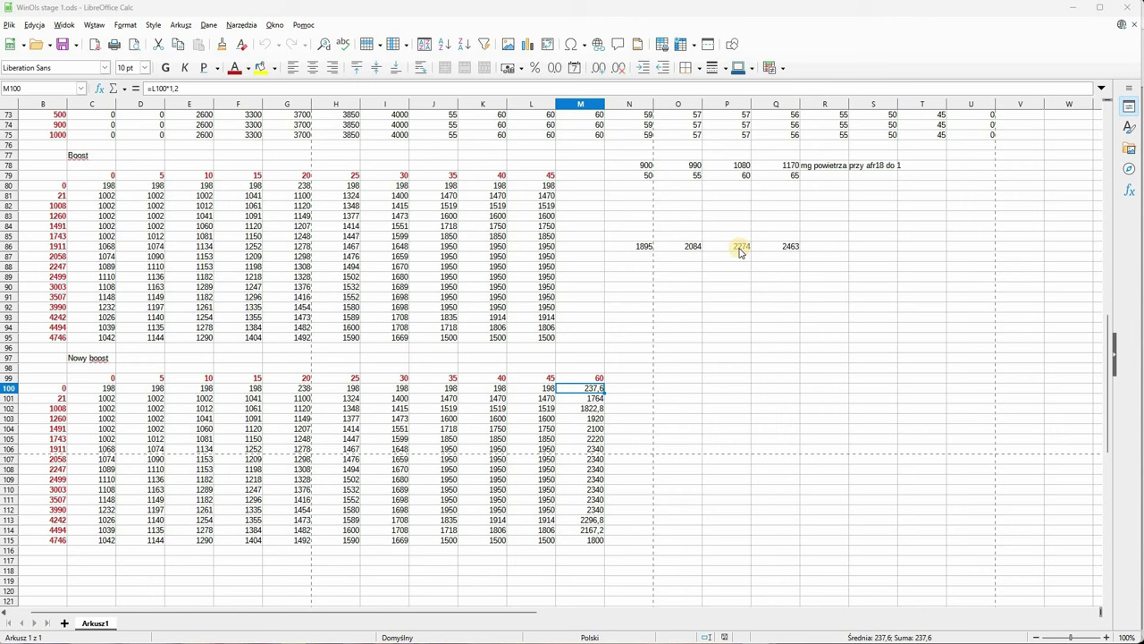
pyautogui.click(740, 251)
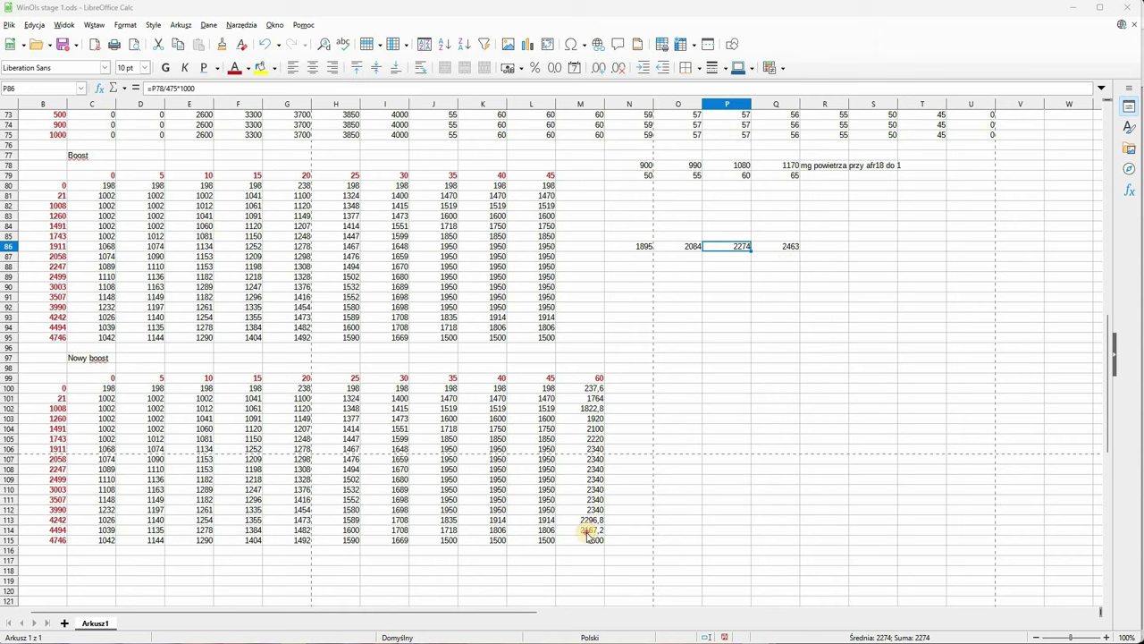
# Change the formula in M100 of the Nowy boost table's 60 column to =L100*1,18 and fill it down through M114.
pyautogui.moveTo(590, 543); pyautogui.dragTo(590, 378)
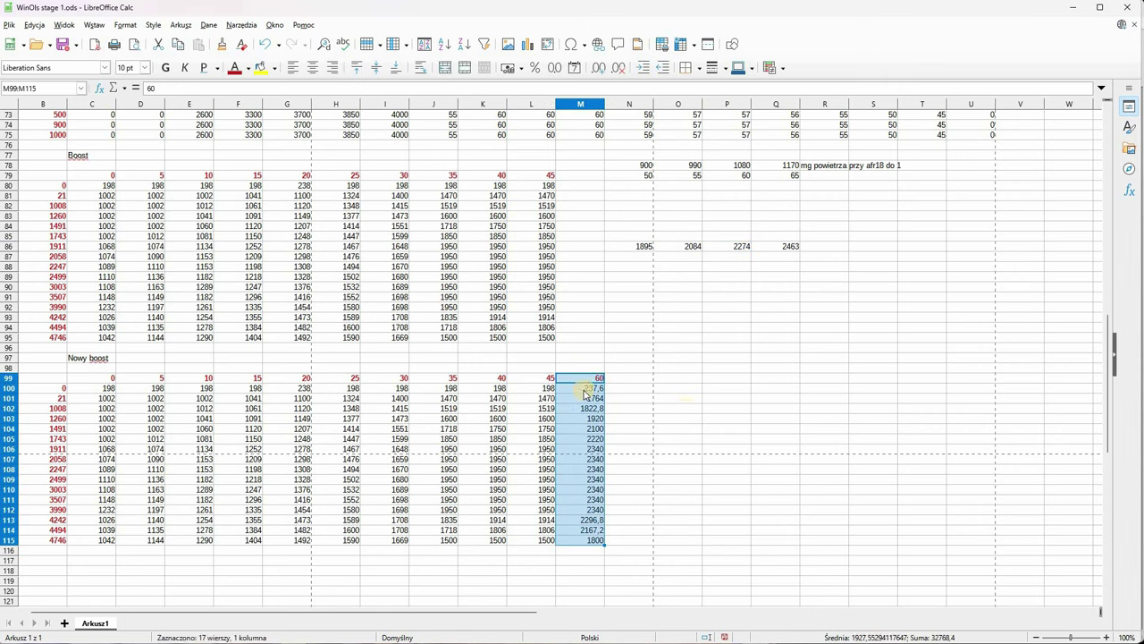
pyautogui.click(686, 408)
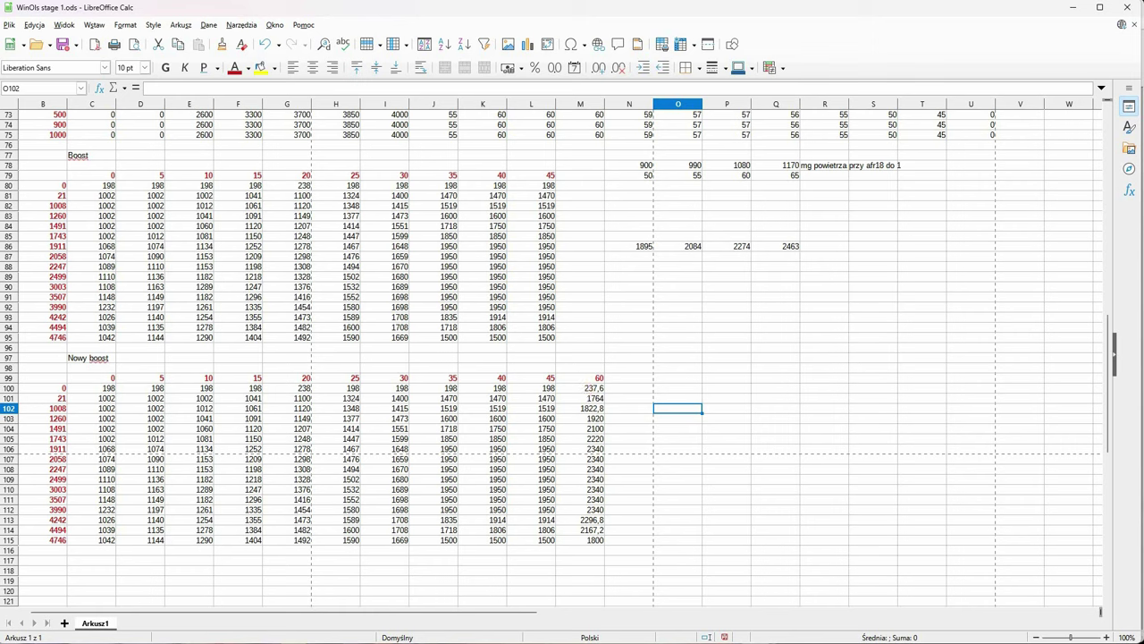
pyautogui.click(573, 388)
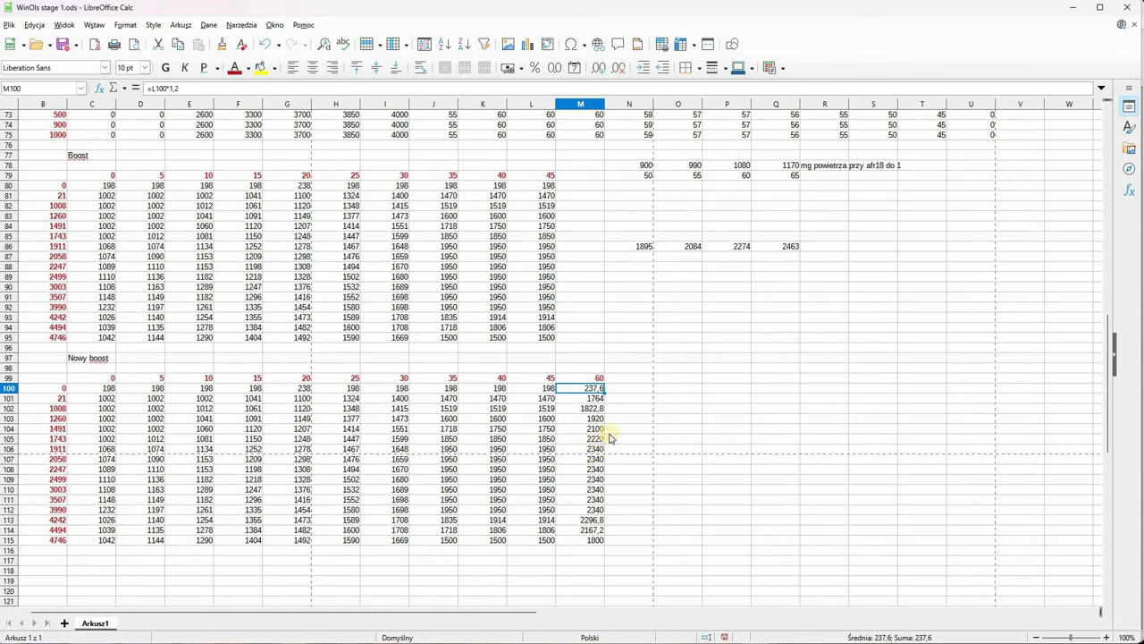
pyautogui.click(214, 87)
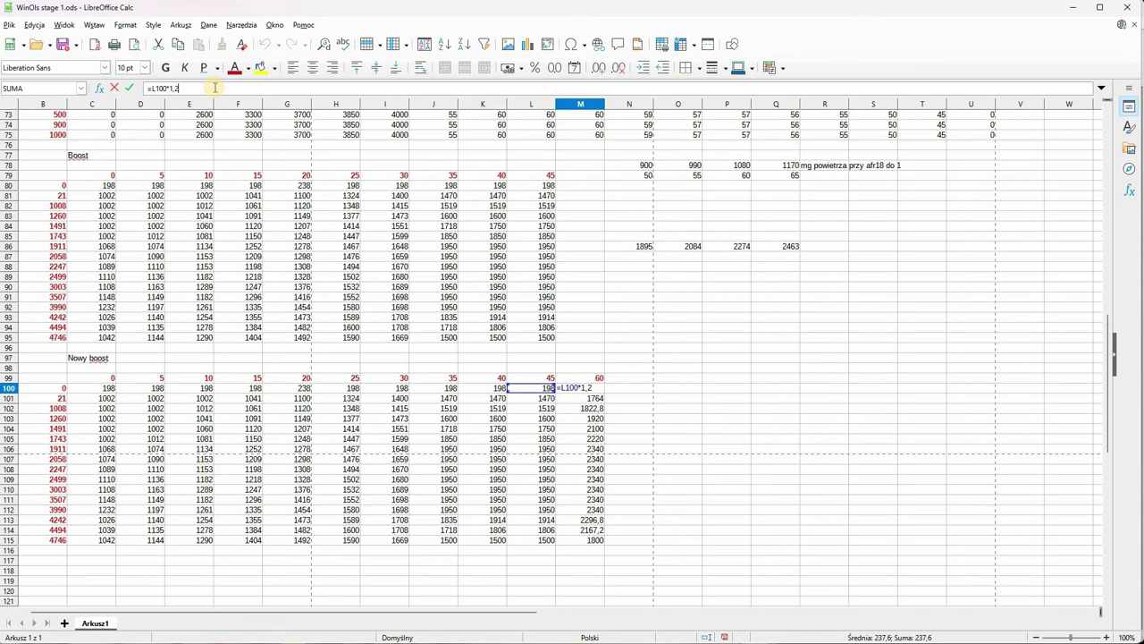
pyautogui.press('BackSpace')
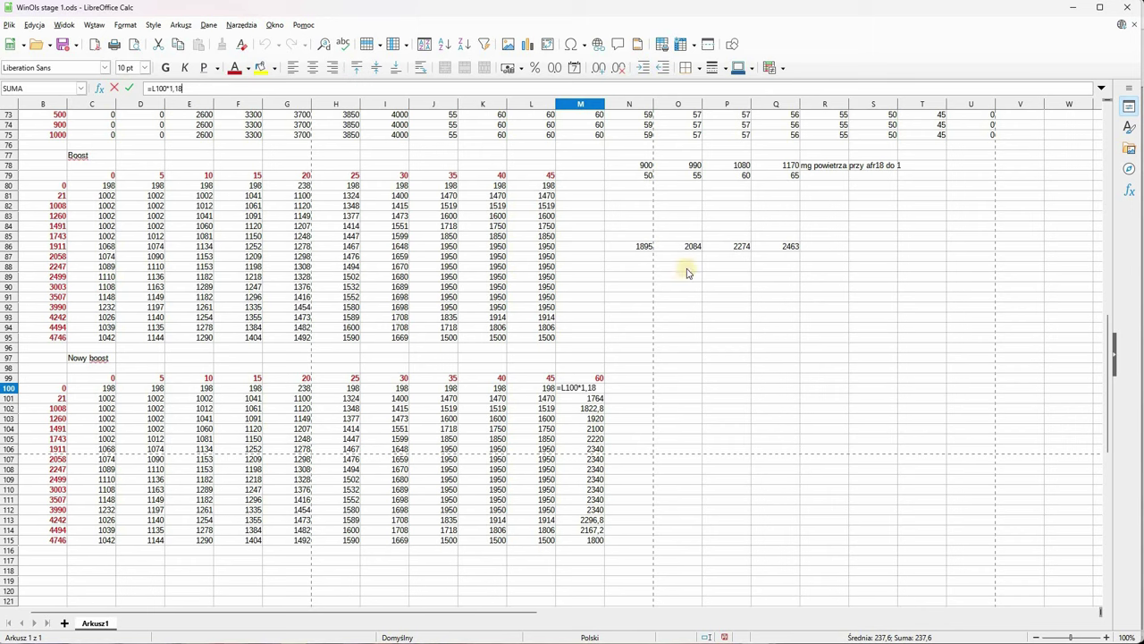
pyautogui.press('Return')
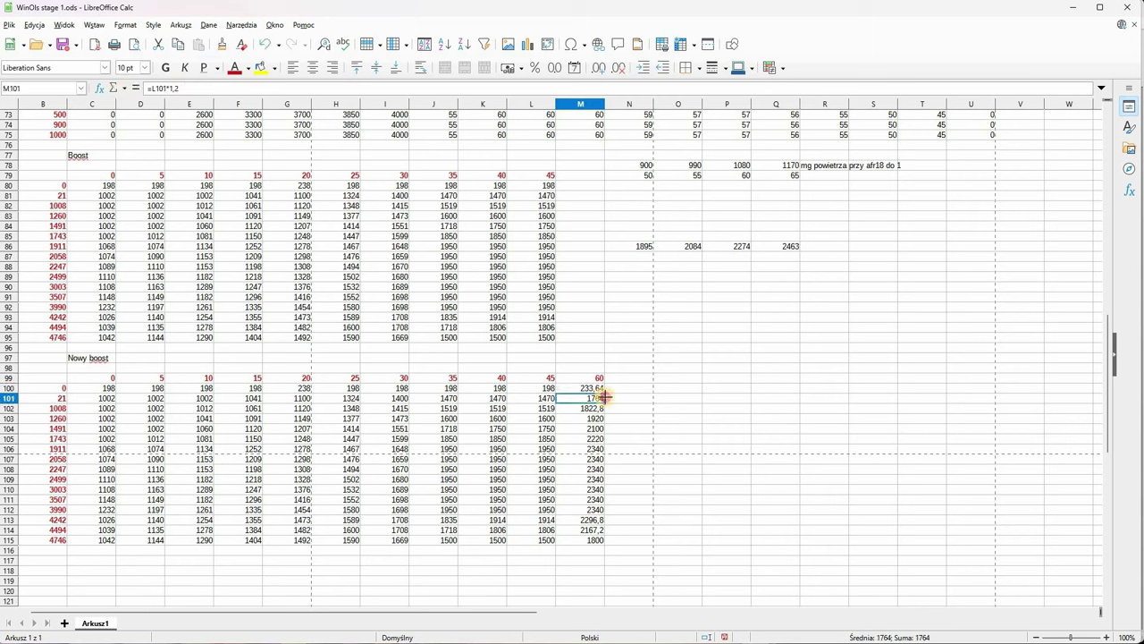
pyautogui.press('Up')
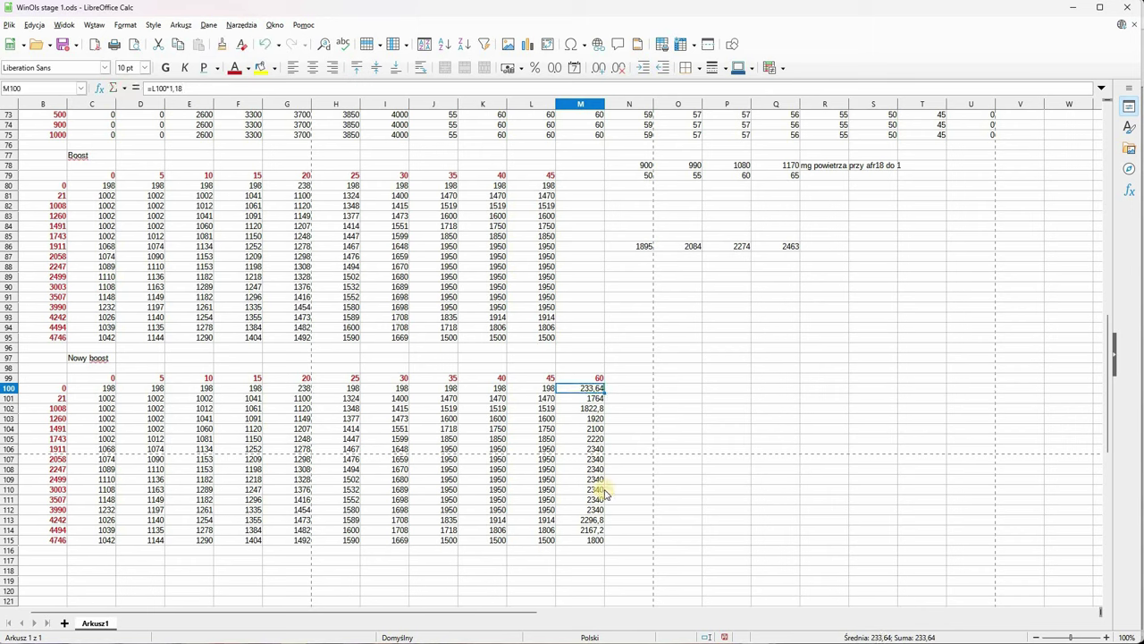
pyautogui.moveTo(605, 394); pyautogui.dragTo(606, 532)
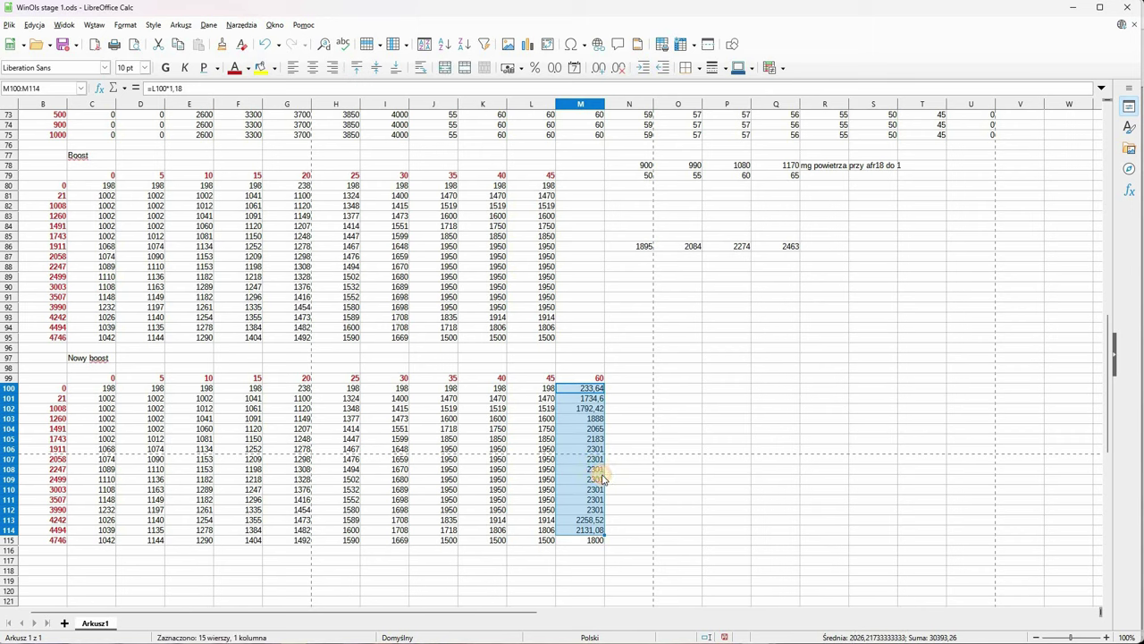
# Check the recalculated values and formulas in M106:M109 of the Nowy boost table's 60 column.
pyautogui.click(590, 479)
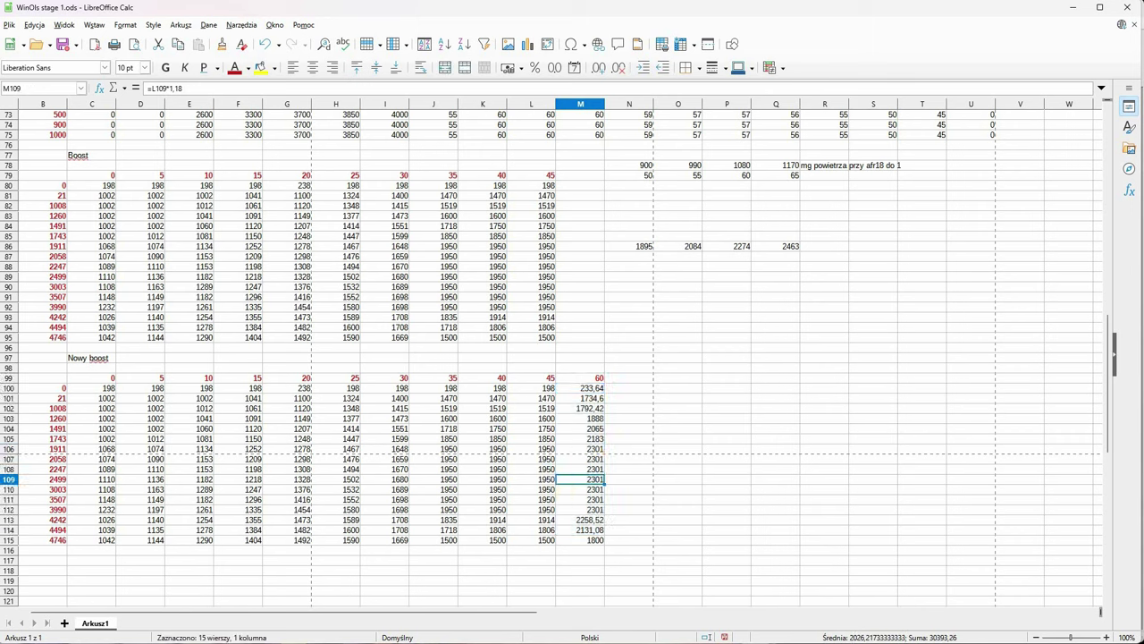
pyautogui.press('Up')
pyautogui.press('Up')
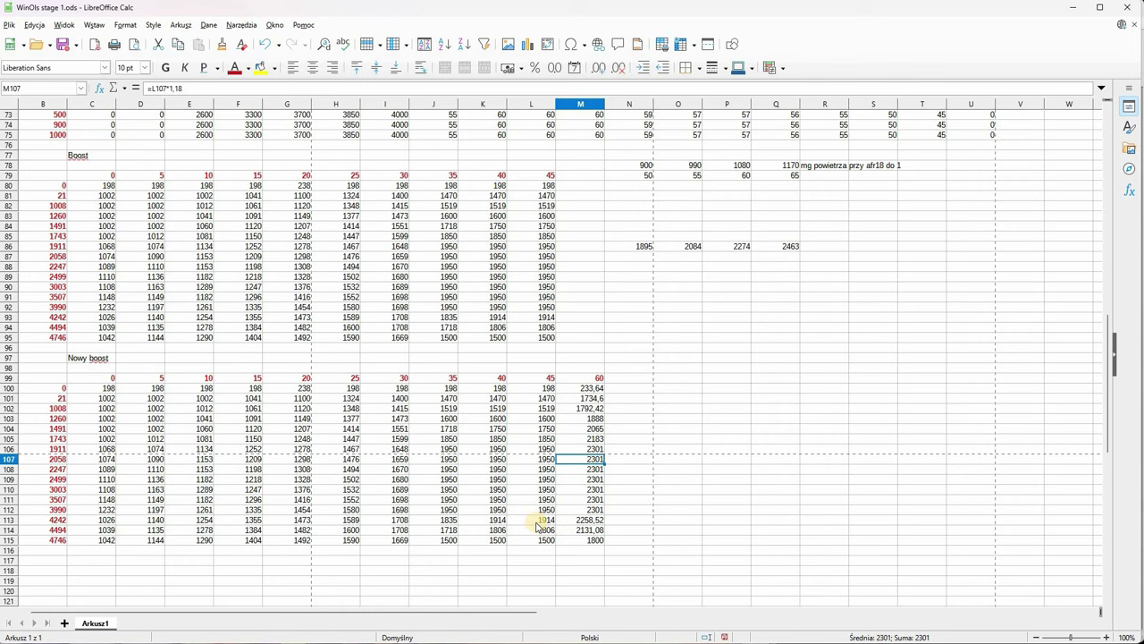
pyautogui.press('Up')
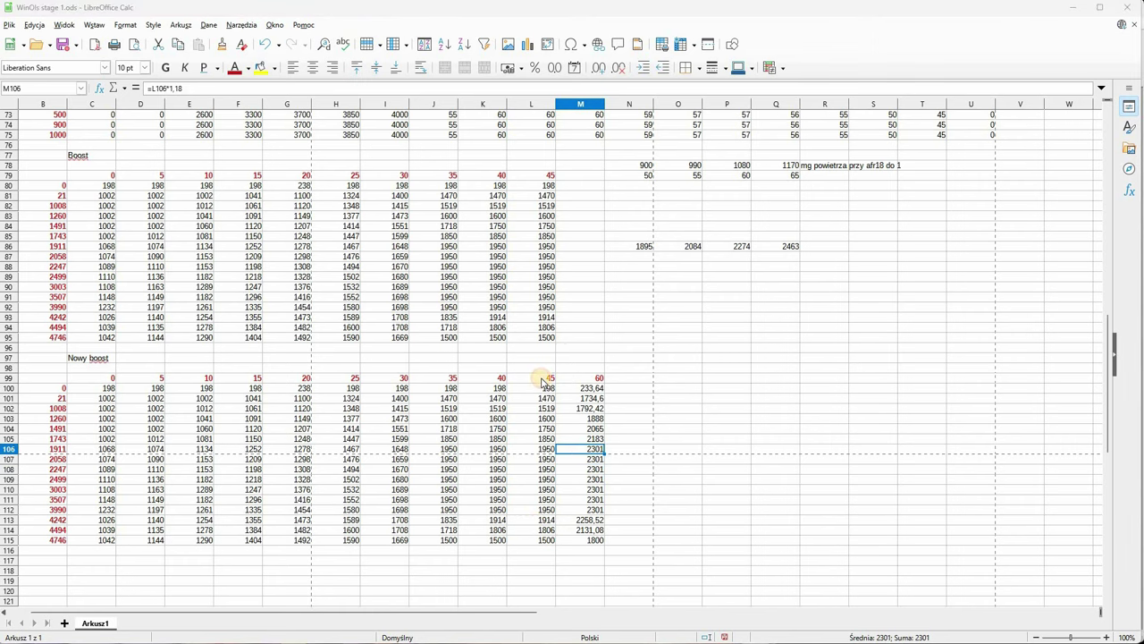
# Try changing the 45 header in L99 to 60 and entering 2300 in L106 and L112 of the Nowy boost table.
pyautogui.click(543, 379)
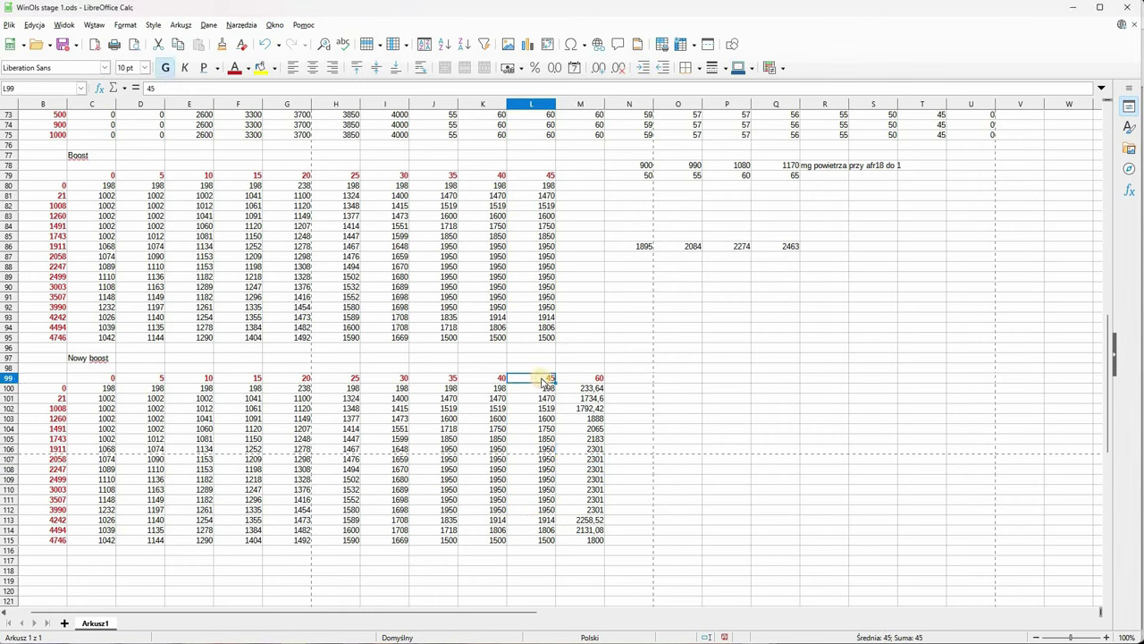
pyautogui.write('60')
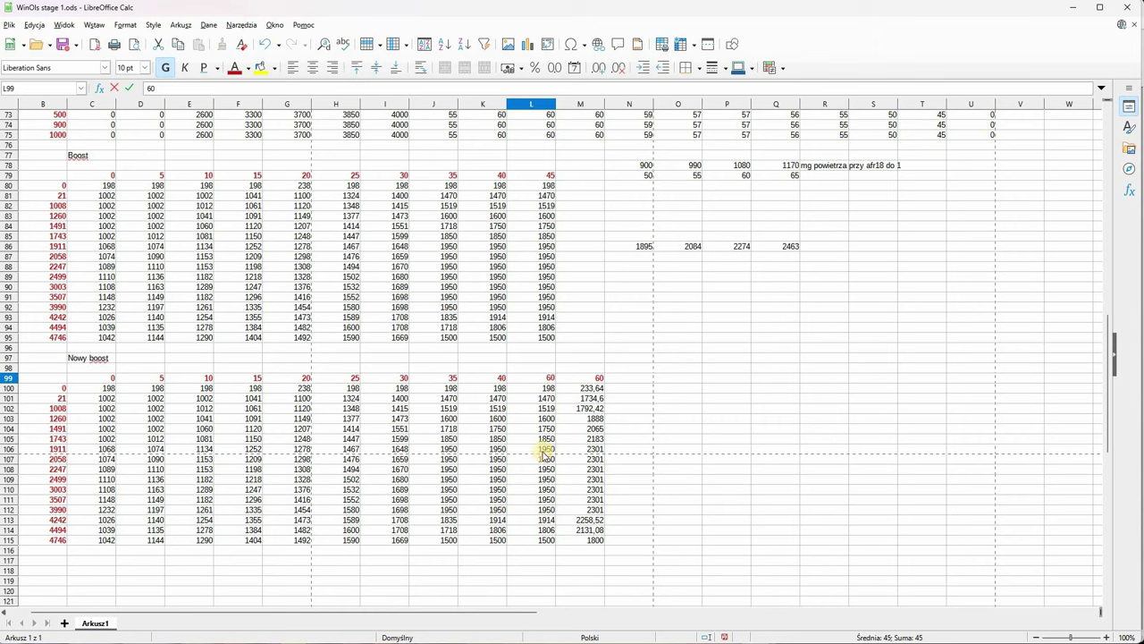
pyautogui.press('Return')
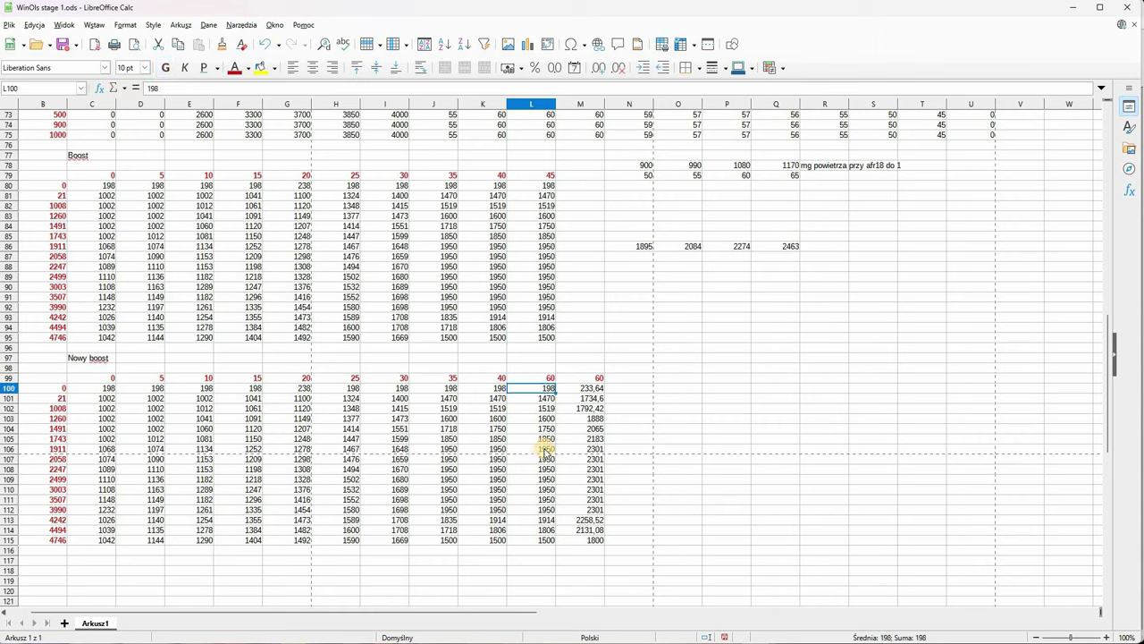
pyautogui.click(544, 450)
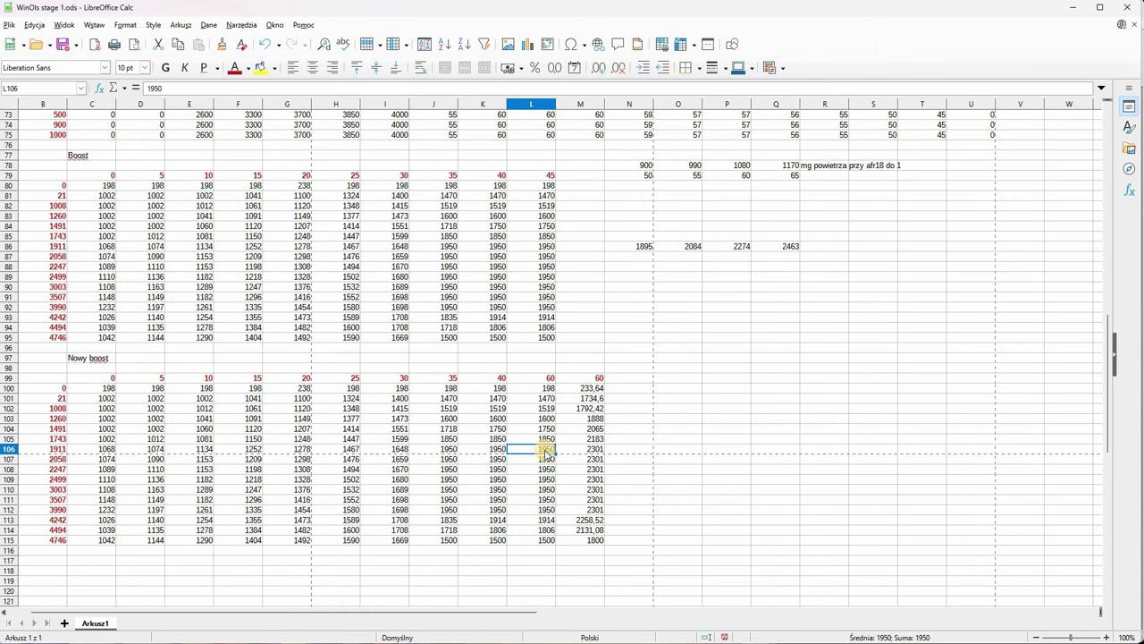
pyautogui.write('2300')
pyautogui.press('Return')
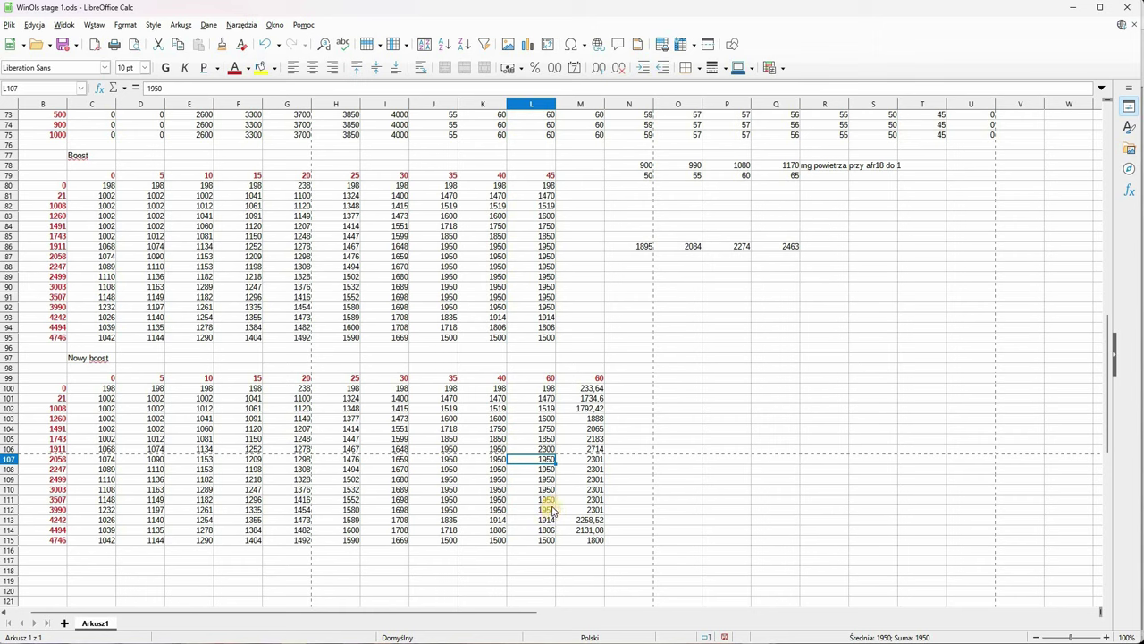
pyautogui.click(551, 510)
pyautogui.write('2300')
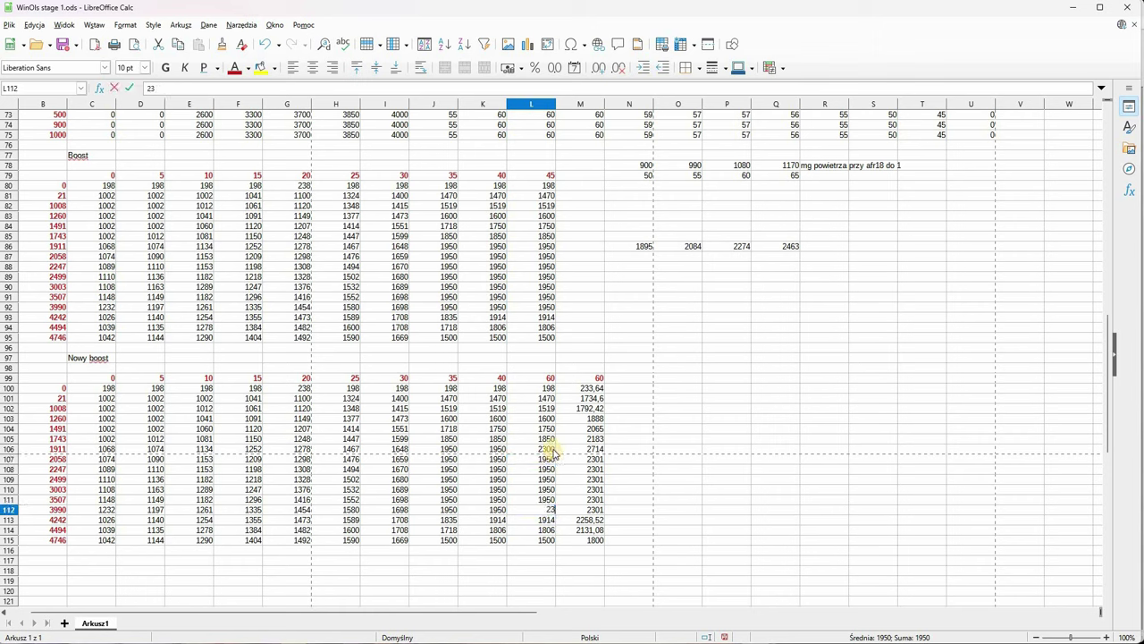
pyautogui.press('Return')
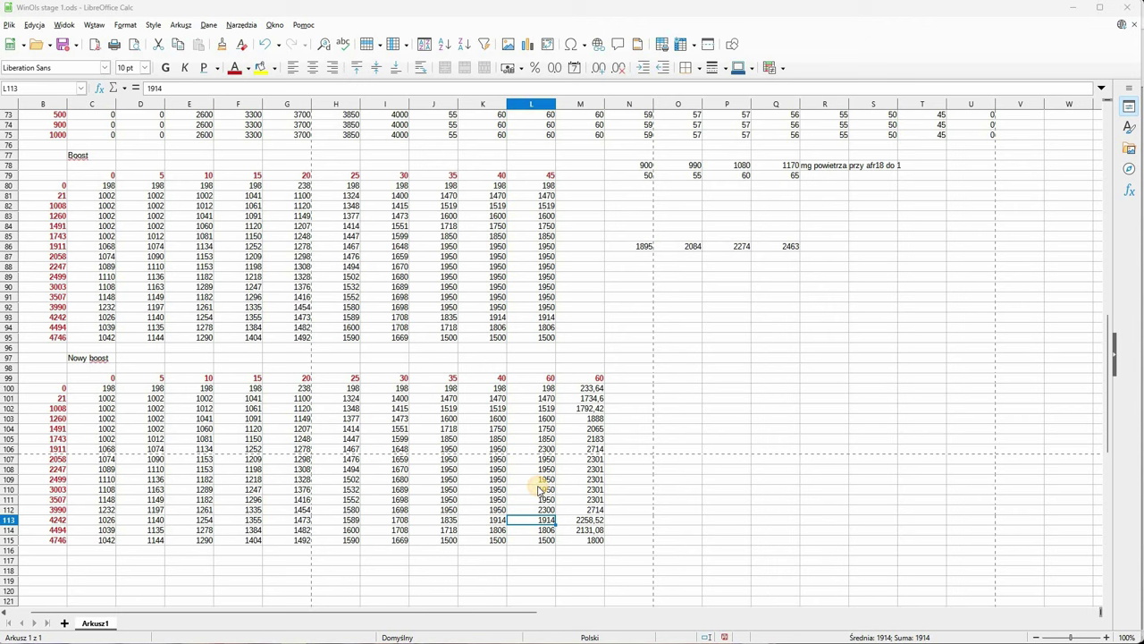
# Undo the trial edits to L112, L106 and the header in L99.
pyautogui.hotkey('ctrl', 'z')
pyautogui.hotkey('ctrl', 'z')
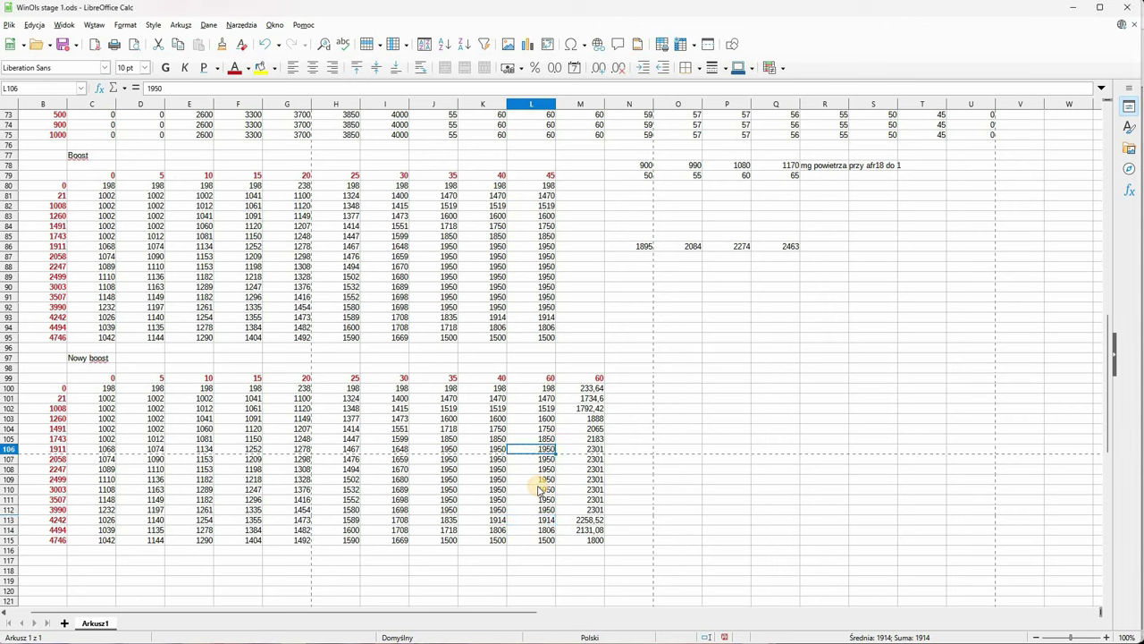
pyautogui.hotkey('ctrl', 'z')
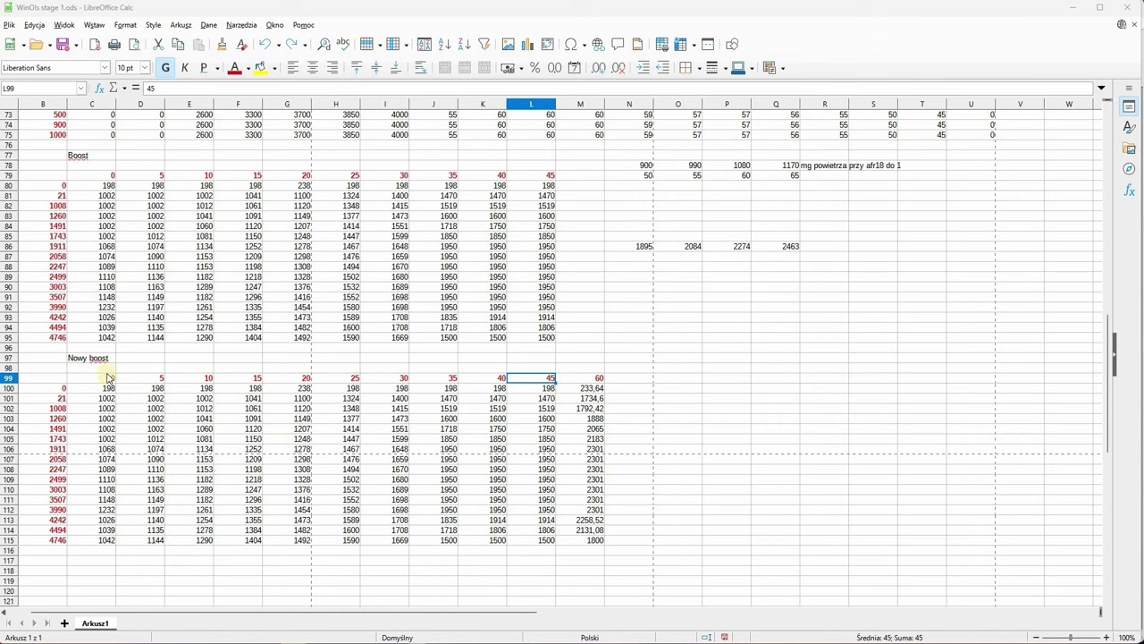
# Clear the Nowy boost table's 0 column, header included, in C99:C115.
pyautogui.moveTo(106, 376); pyautogui.dragTo(109, 536)
pyautogui.hotkey('shift', 'Down')
pyautogui.hotkey('shift', 'Down')
pyautogui.hotkey('shift', 'Down')
pyautogui.hotkey('shift', 'Down')
pyautogui.hotkey('shift', 'Down')
pyautogui.hotkey('shift', 'Down')
pyautogui.hotkey('shift', 'Down')
pyautogui.hotkey('shift', 'Down')
pyautogui.hotkey('shift', 'Down')
pyautogui.hotkey('shift', 'Down')
pyautogui.hotkey('shift', 'Down')
pyautogui.hotkey('shift', 'Down')
pyautogui.hotkey('shift', 'Down')
pyautogui.hotkey('shift', 'Down')
pyautogui.hotkey('shift', 'Down')
pyautogui.hotkey('shift', 'Down')
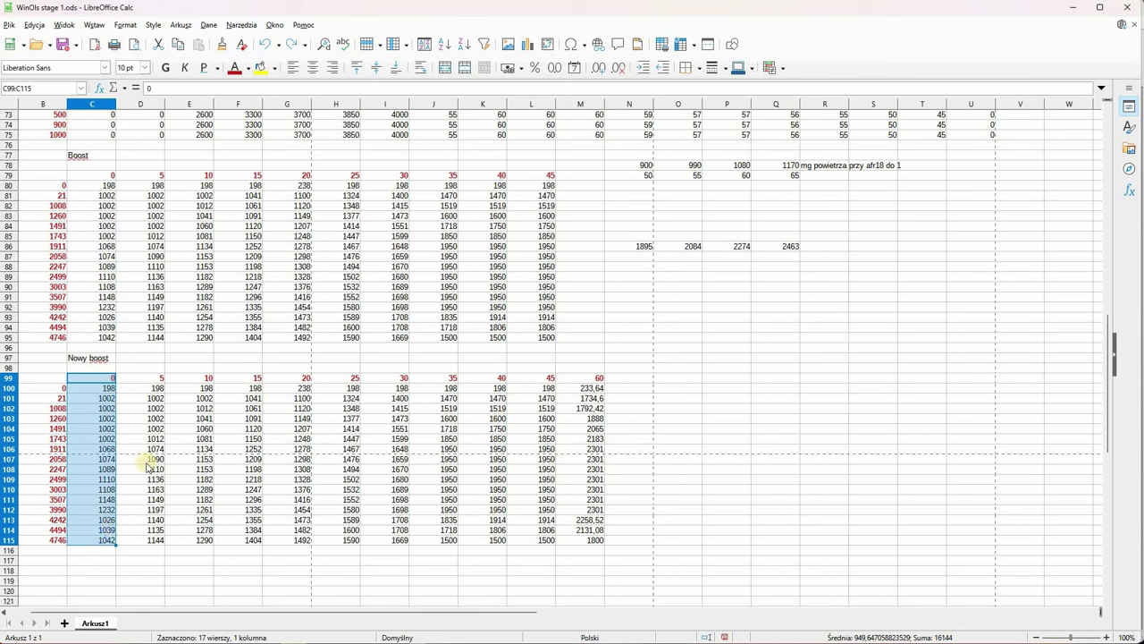
pyautogui.press('Delete')
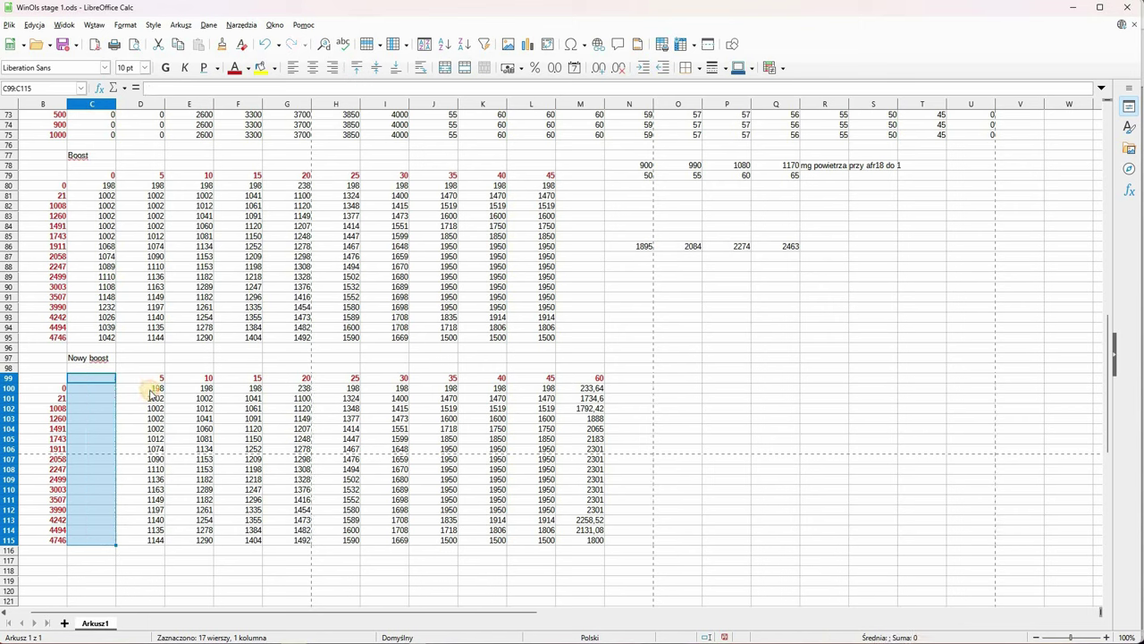
# Move the remaining Nowy boost columns with their headers from D99:M115 one column left, starting at C99.
pyautogui.click(150, 390)
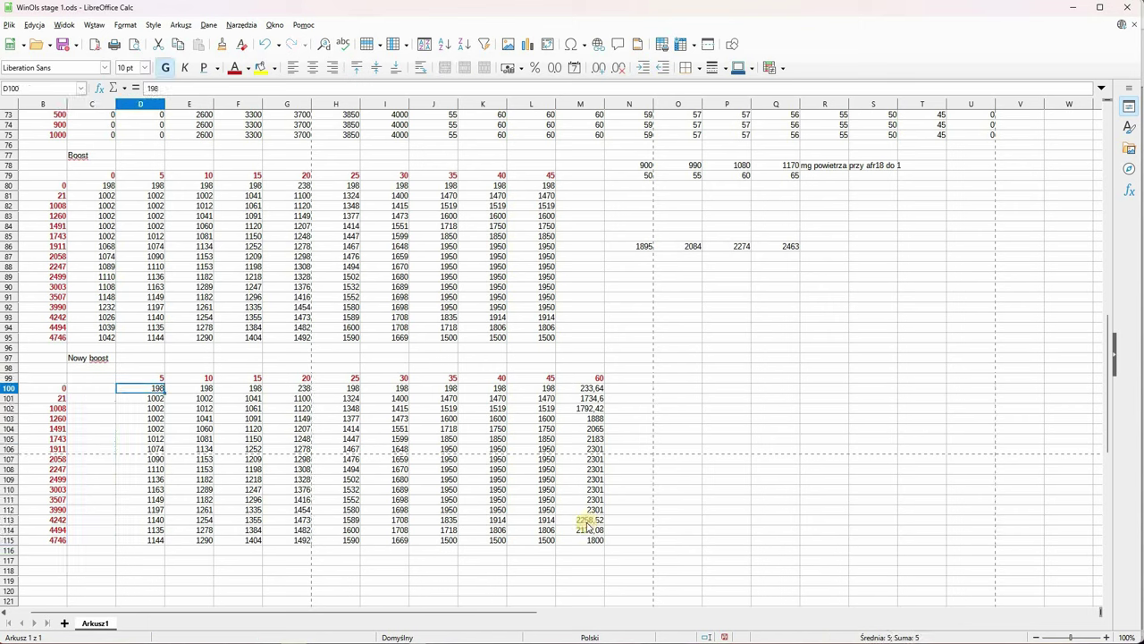
pyautogui.moveTo(150, 390); pyautogui.dragTo(583, 539)
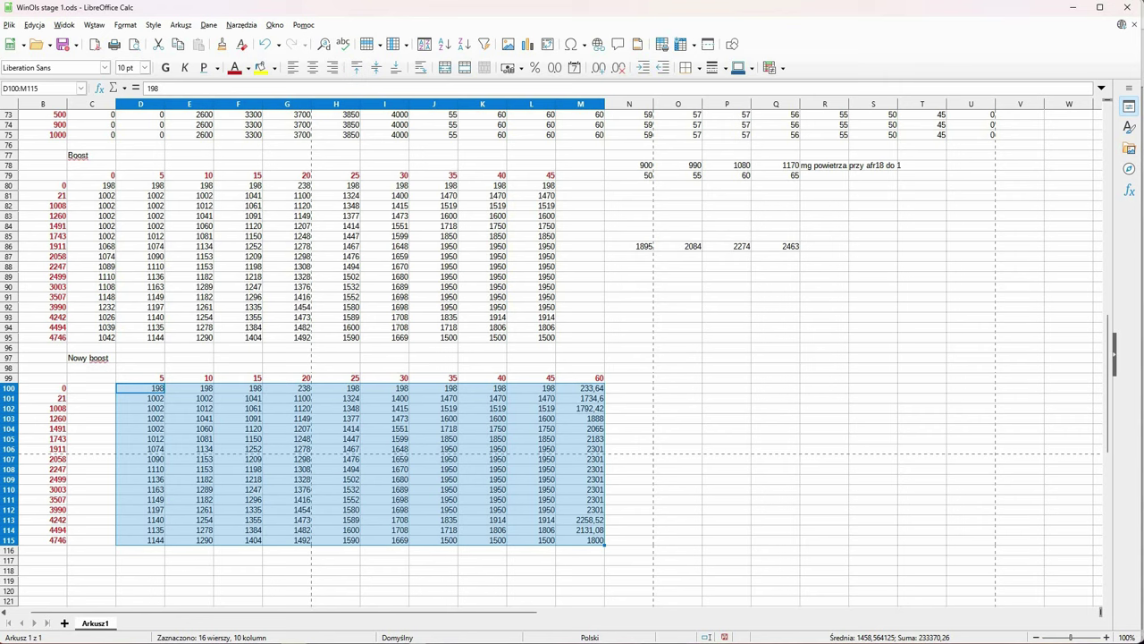
pyautogui.hotkey('alt', 'Tab')
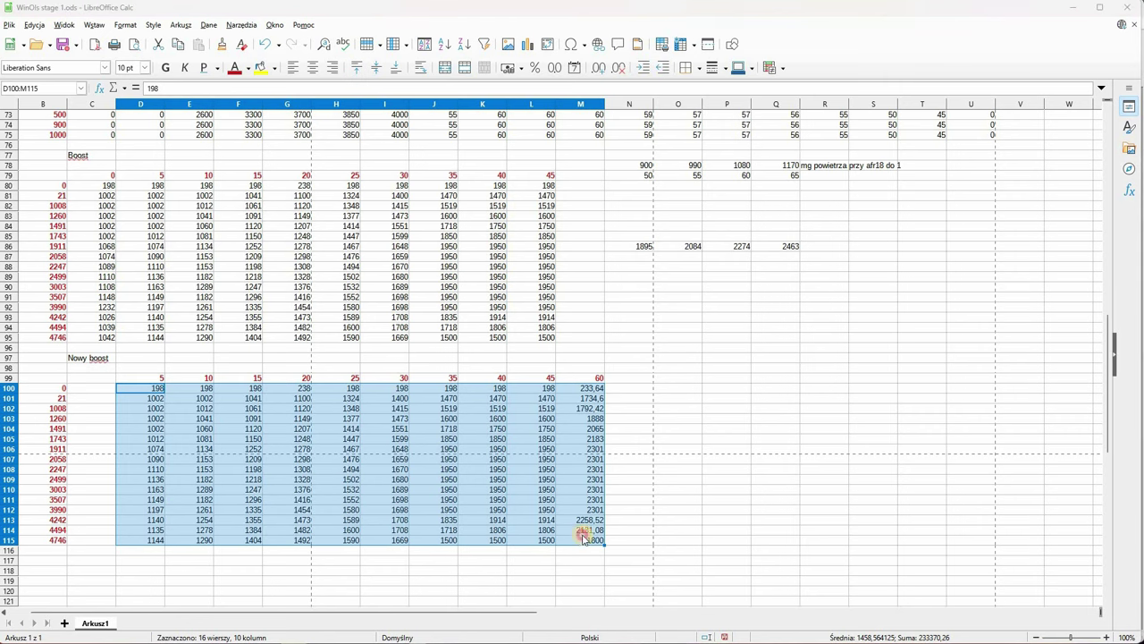
pyautogui.moveTo(140, 379); pyautogui.dragTo(581, 540)
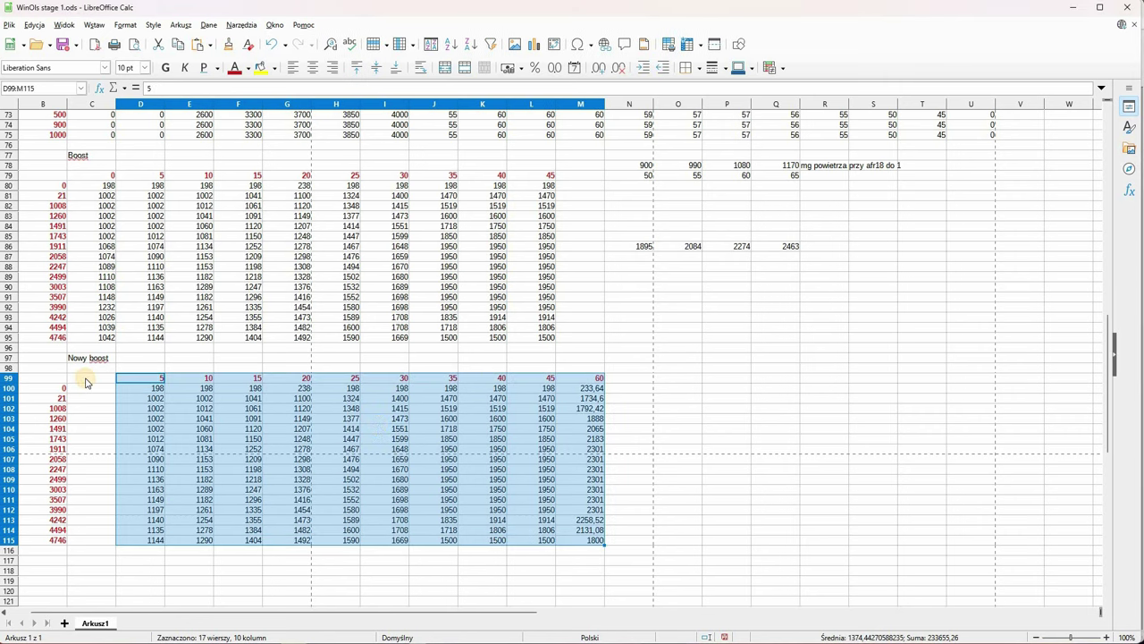
pyautogui.hotkey('ctrl', 'x')
pyautogui.press('Left')
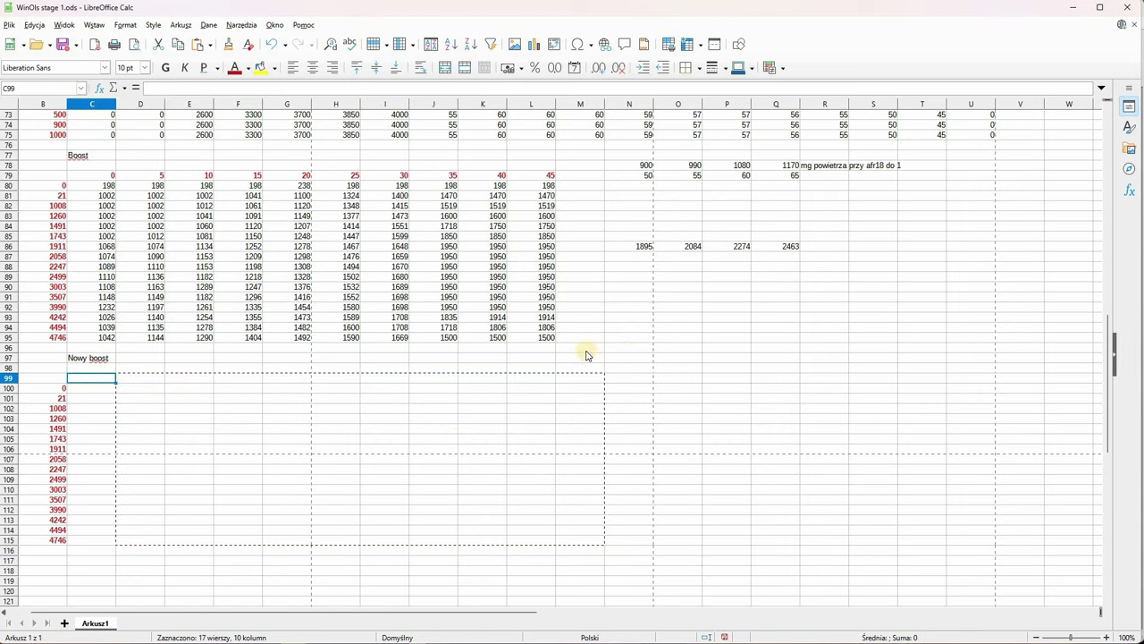
pyautogui.hotkey('ctrl', 'v')
pyautogui.click(189, 479)
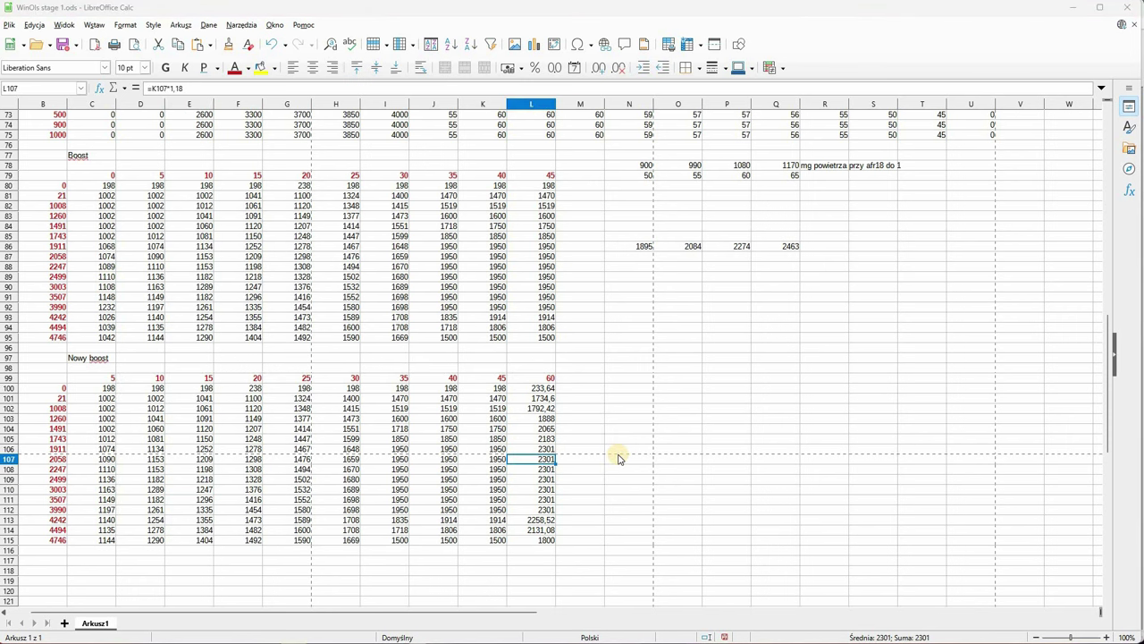
# Review the Smoke table's 1080 column in O25:O41, including the formula in O37, against the AFR and boost tables.
pyautogui.scroll(18, 619, 458)
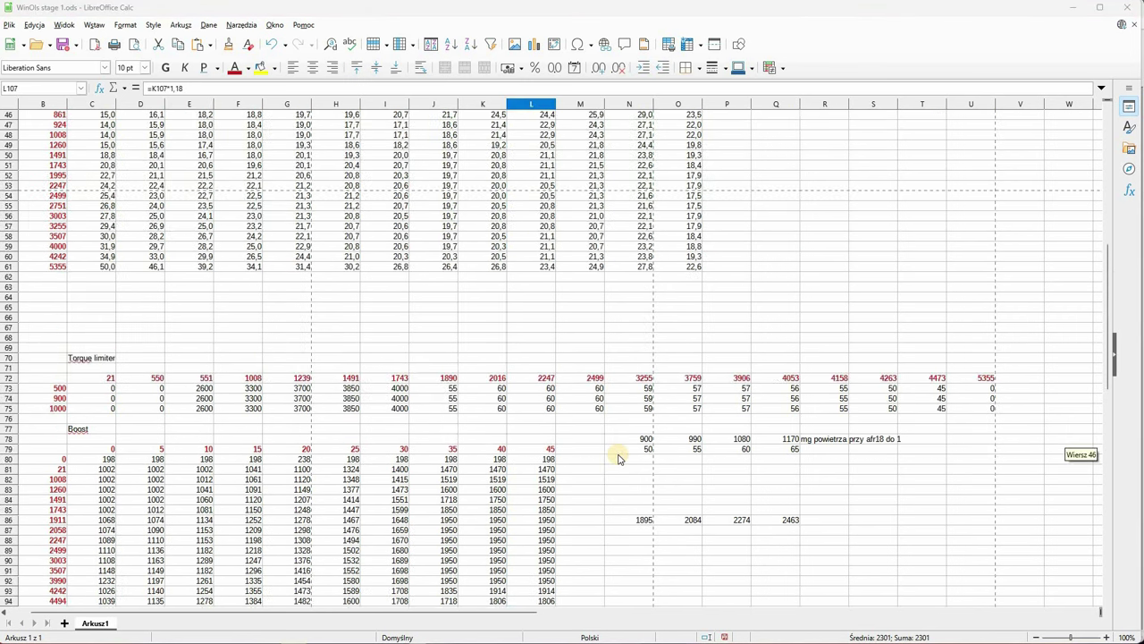
pyautogui.scroll(1, 618, 458)
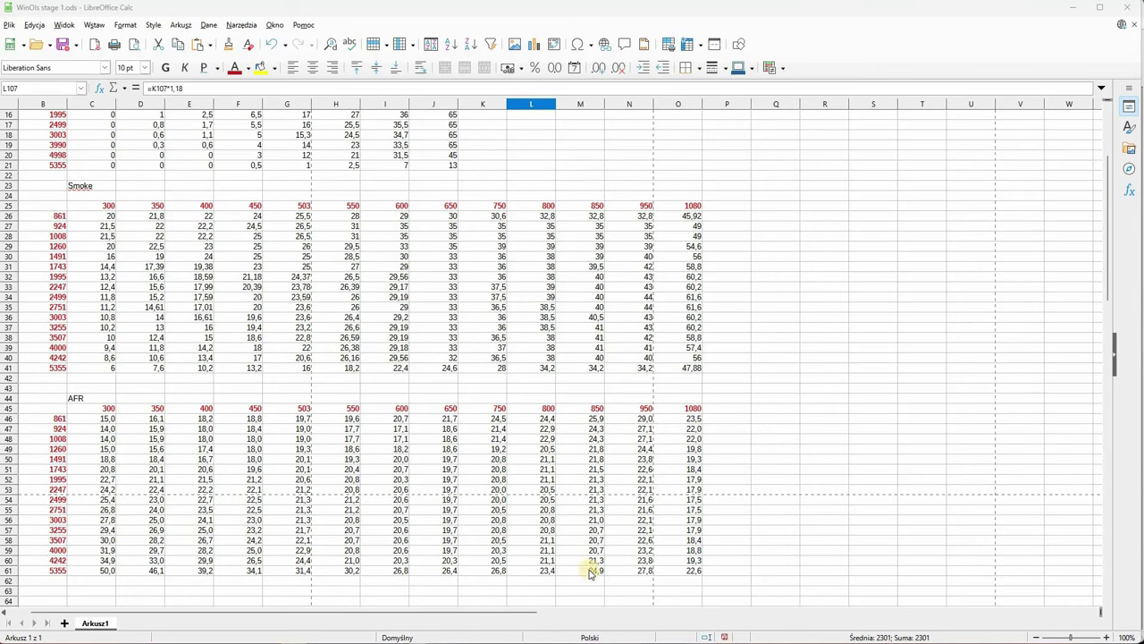
pyautogui.click(681, 207)
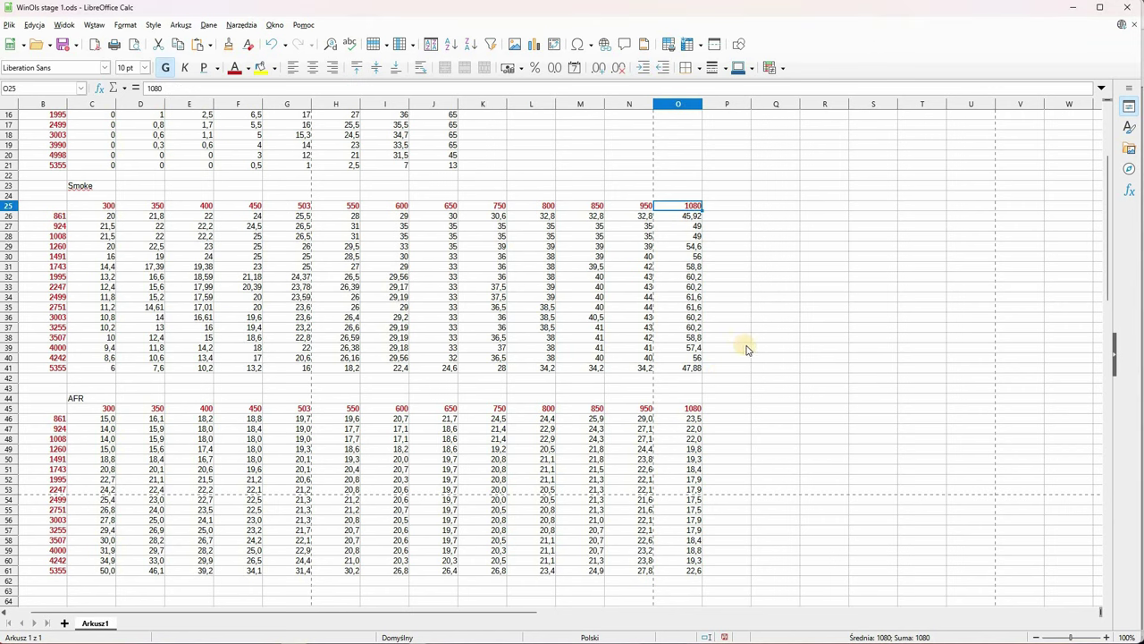
pyautogui.scroll(-13, 735, 353)
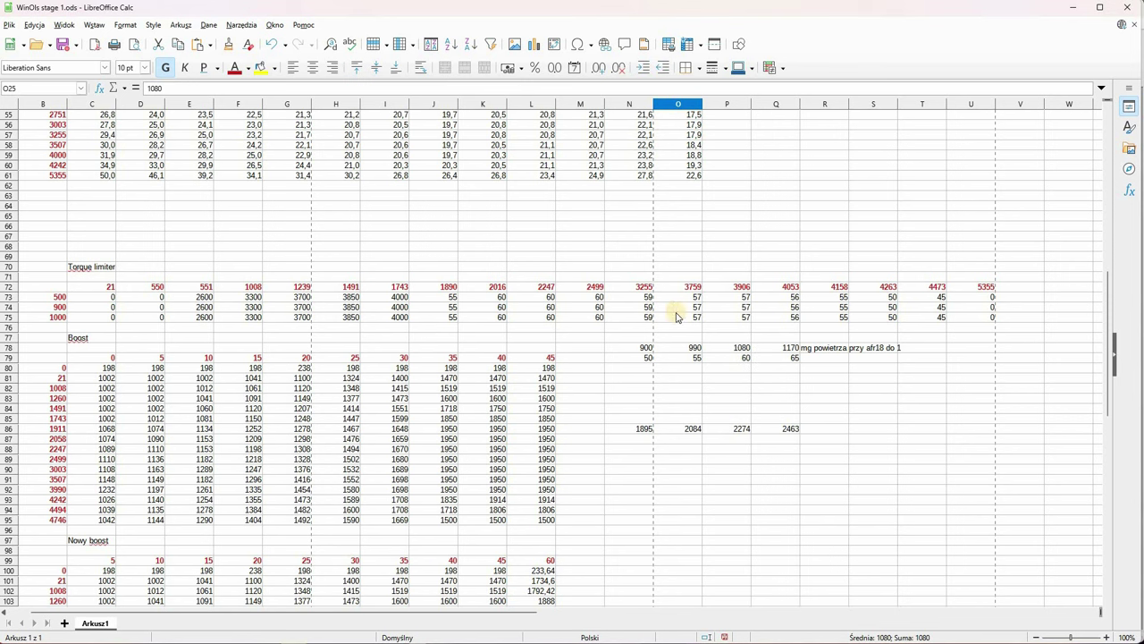
pyautogui.scroll(16, 684, 309)
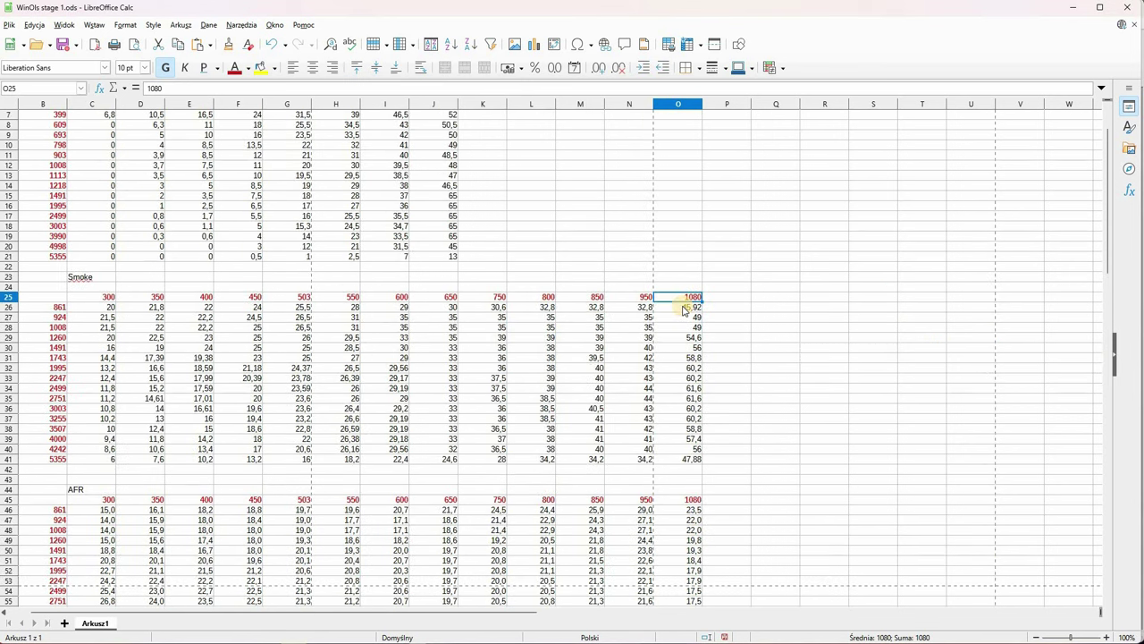
pyautogui.click(684, 308)
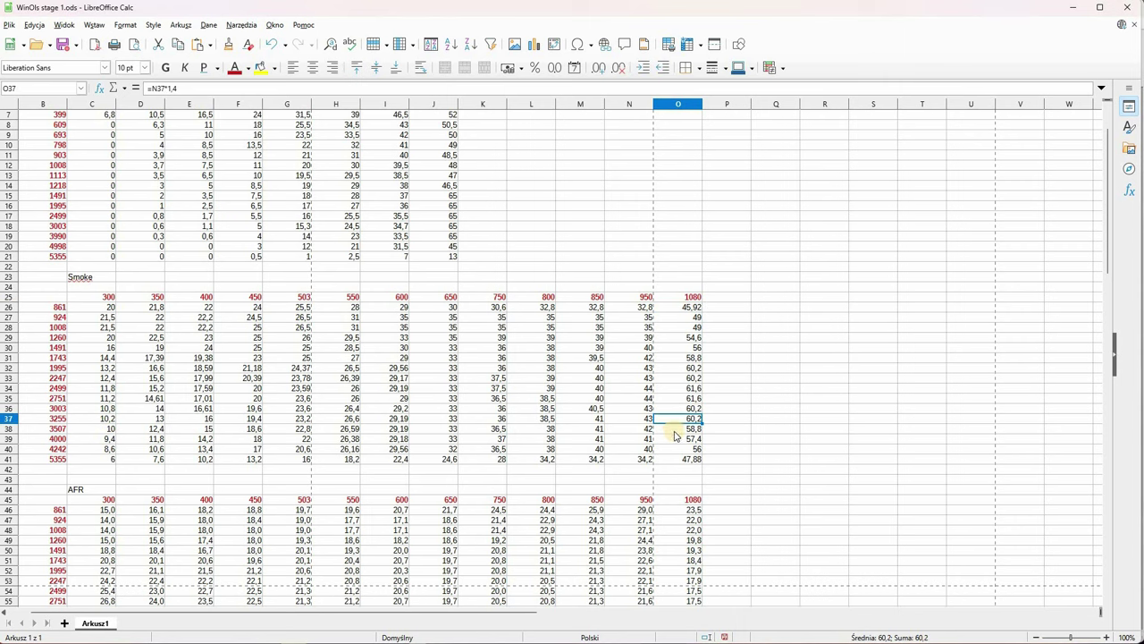
pyautogui.hotkey('alt', 'Tab')
pyautogui.scroll(-3, 690, 418)
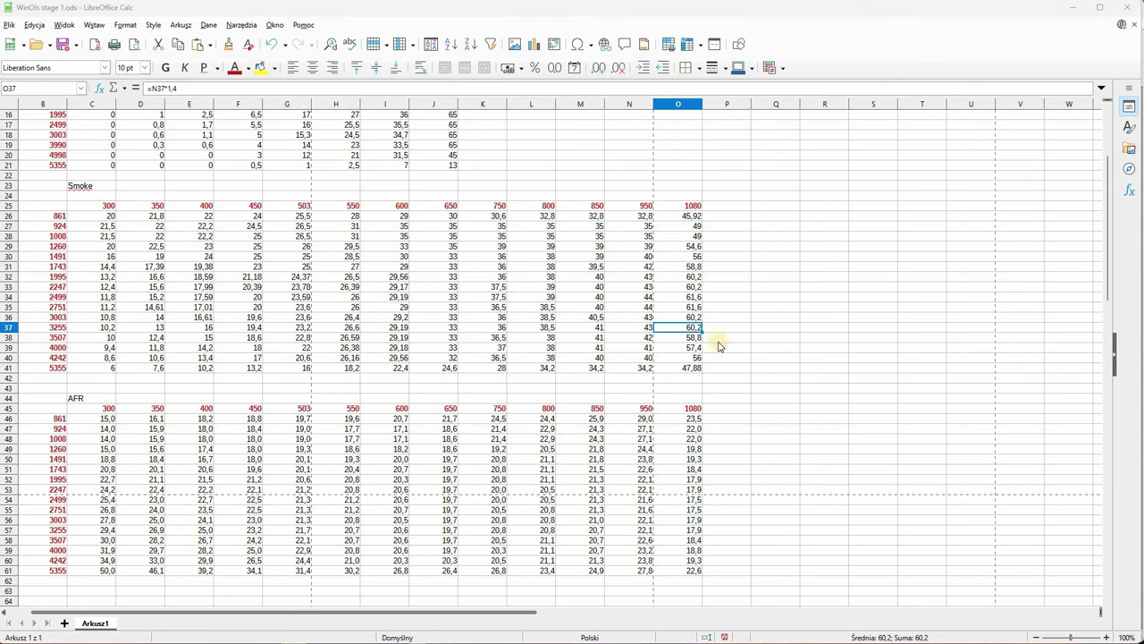
# Clear the Smoke table's 300 column, header included, in C25:C41.
pyautogui.scroll(1, 103, 238)
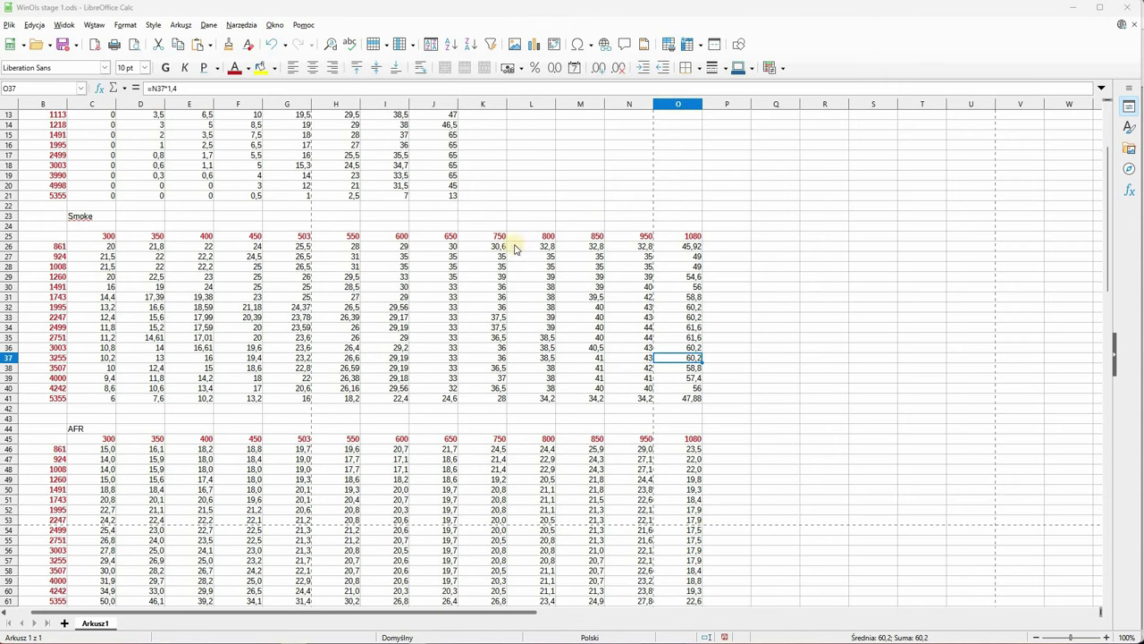
pyautogui.click(104, 237)
pyautogui.hotkey('shift', 'Down')
pyautogui.hotkey('shift', 'Down')
pyautogui.hotkey('shift', 'Down')
pyautogui.hotkey('shift', 'Down')
pyautogui.hotkey('shift', 'Down')
pyautogui.hotkey('shift', 'Down')
pyautogui.hotkey('shift', 'Down')
pyautogui.hotkey('shift', 'Down')
pyautogui.hotkey('shift', 'Down')
pyautogui.hotkey('shift', 'Down')
pyautogui.hotkey('shift', 'Down')
pyautogui.hotkey('shift', 'Down')
pyautogui.hotkey('shift', 'Down')
pyautogui.hotkey('shift', 'Down')
pyautogui.hotkey('shift', 'Down')
pyautogui.hotkey('shift', 'Down')
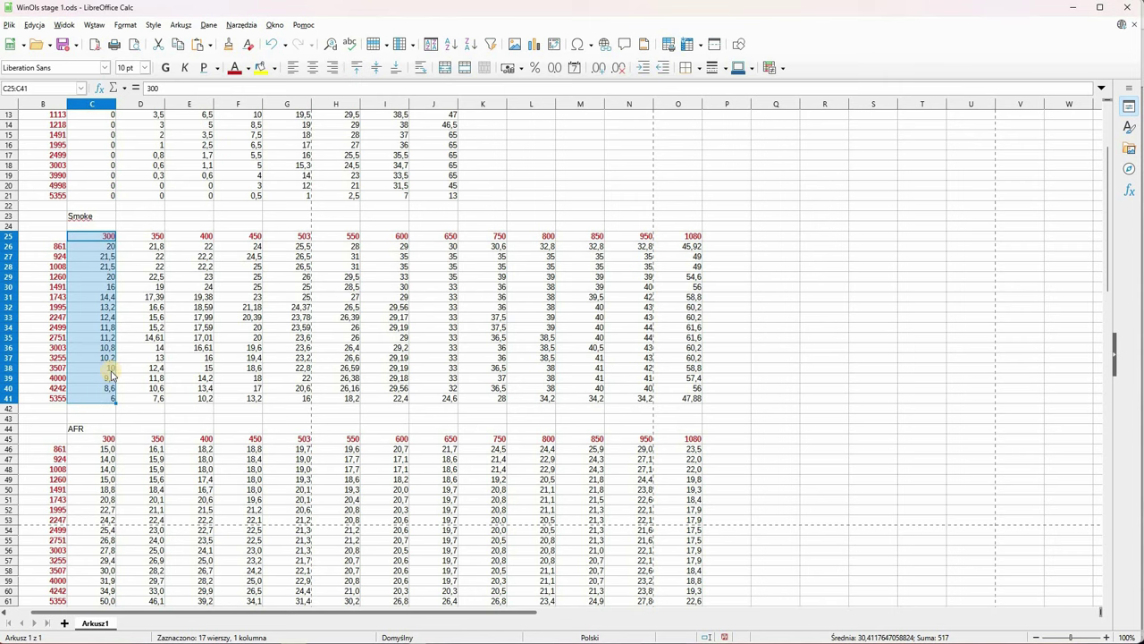
pyautogui.press('Delete')
# Switch to WinOLS and copy all the values of the 19x3 Torque limiter map.
pyautogui.scroll(3, 549, 367)
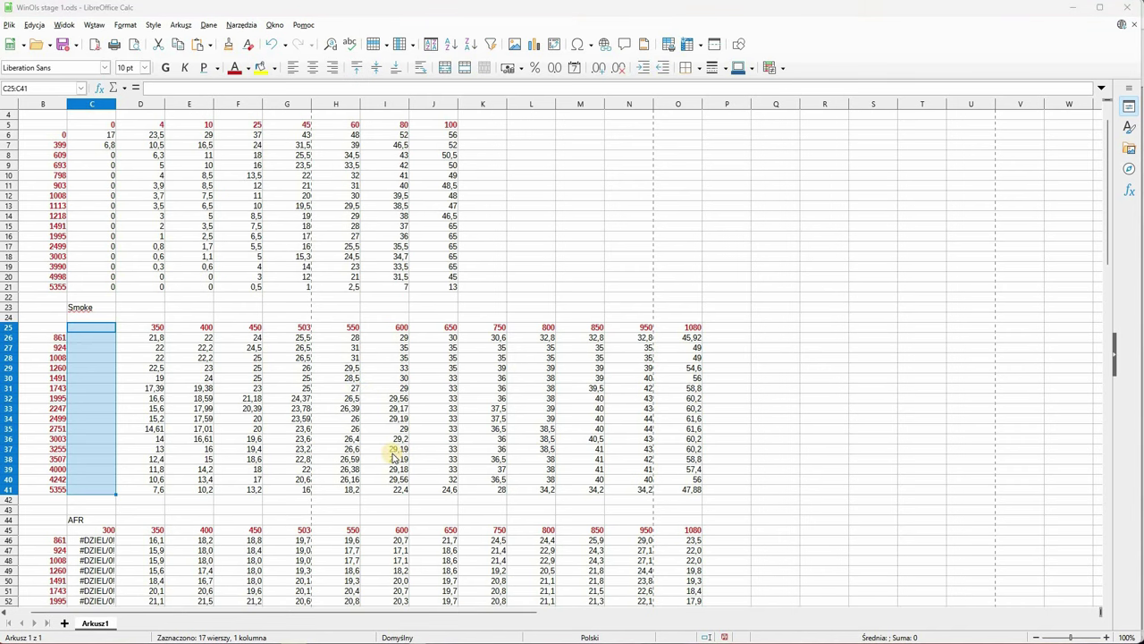
pyautogui.scroll(-10, 394, 456)
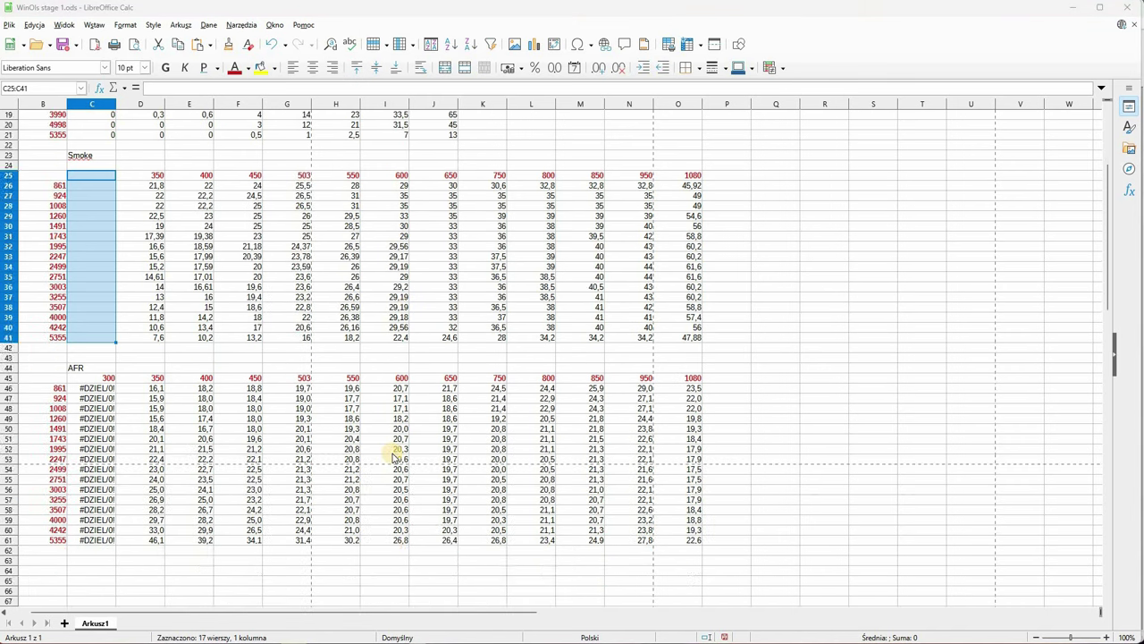
pyautogui.scroll(-3, 527, 440)
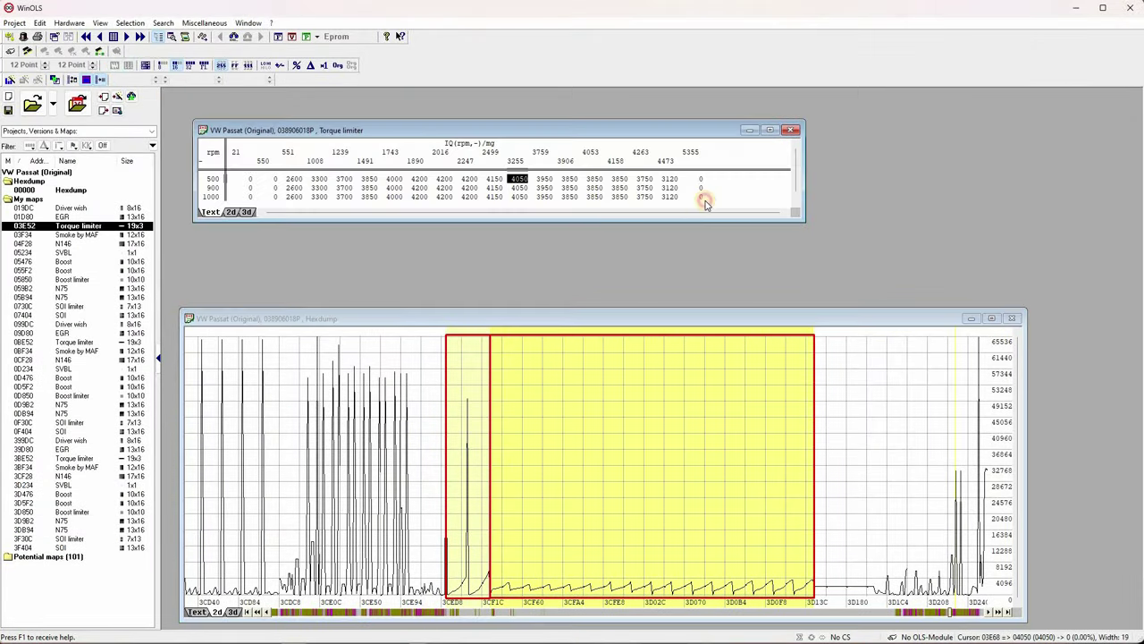
pyautogui.moveTo(243, 179); pyautogui.dragTo(697, 198)
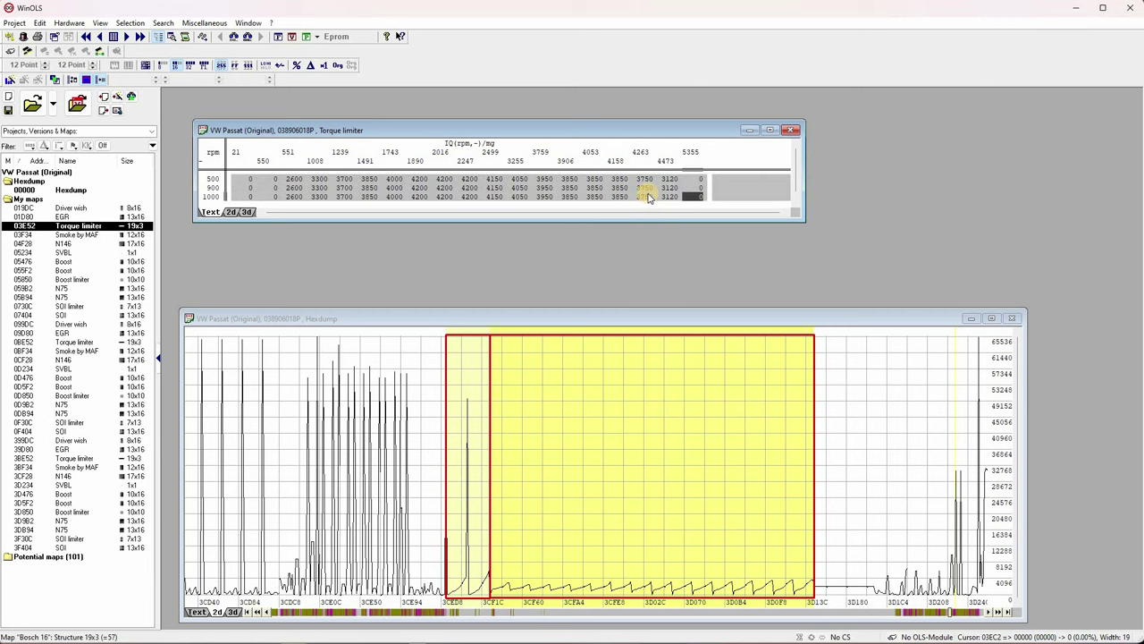
pyautogui.rightClick(606, 188)
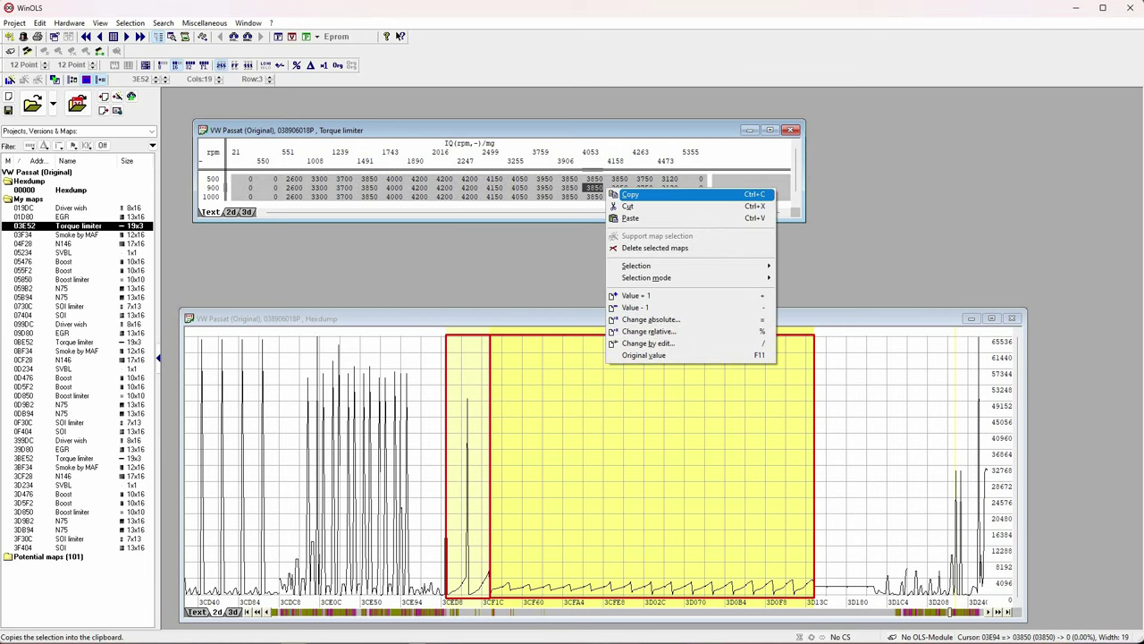
pyautogui.click(630, 194)
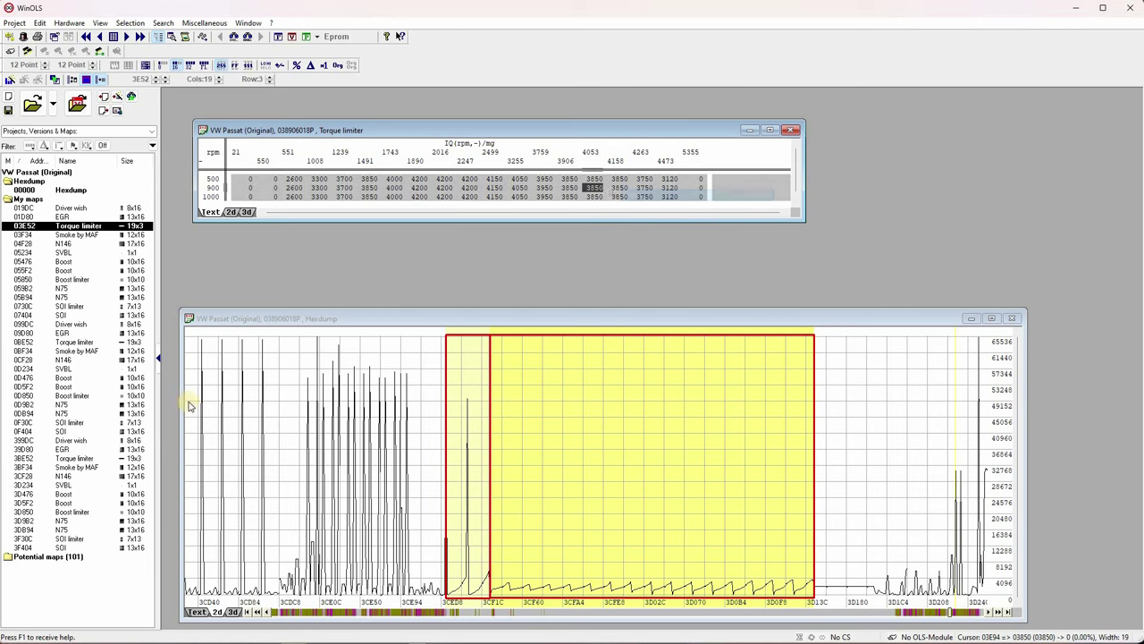
# Switch to the LibreOffice Calc sheet and paste the copied Torque limiter values as tab-separated text at C65, above the Torque limiter table.
pyautogui.hotkey('alt', 'Tab')
pyautogui.click(101, 340)
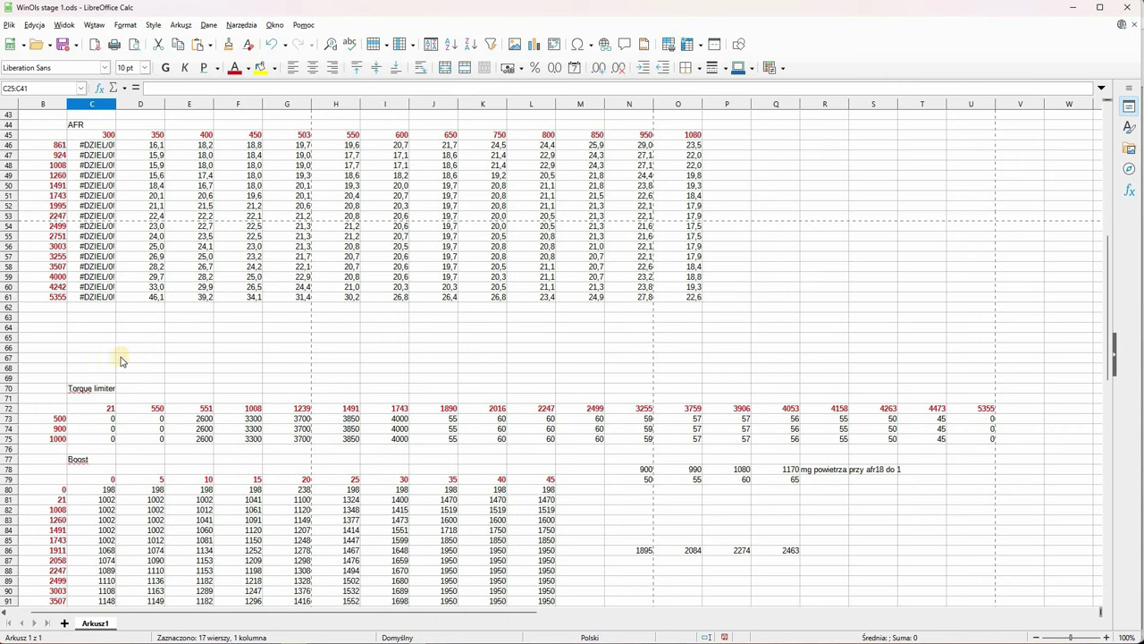
pyautogui.hotkey('ctrl', 'v')
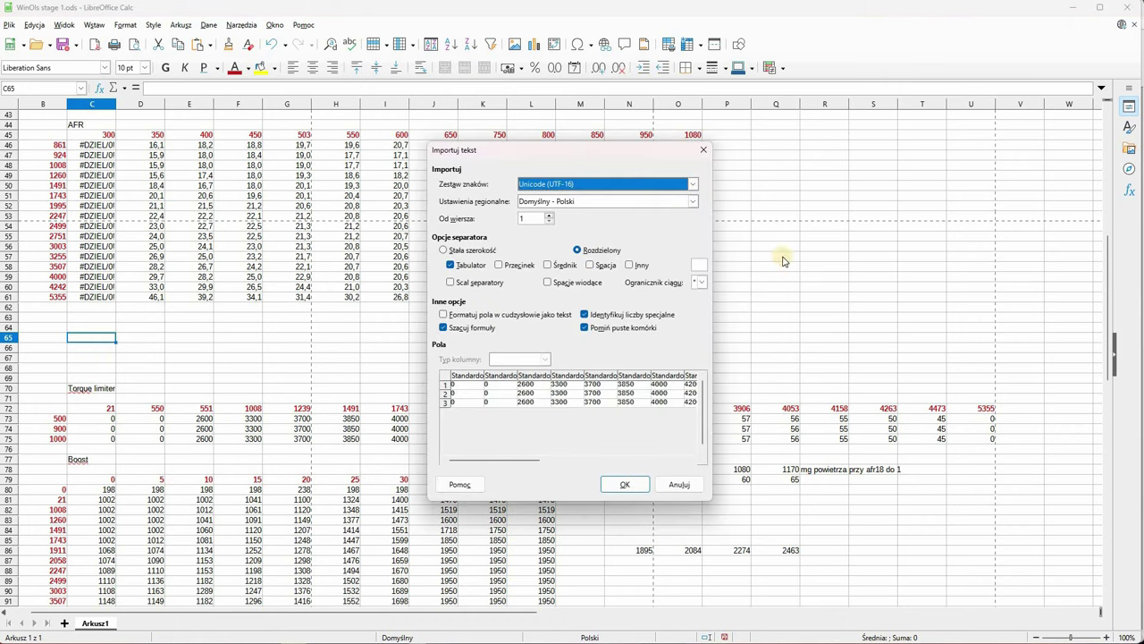
pyautogui.press('Return')
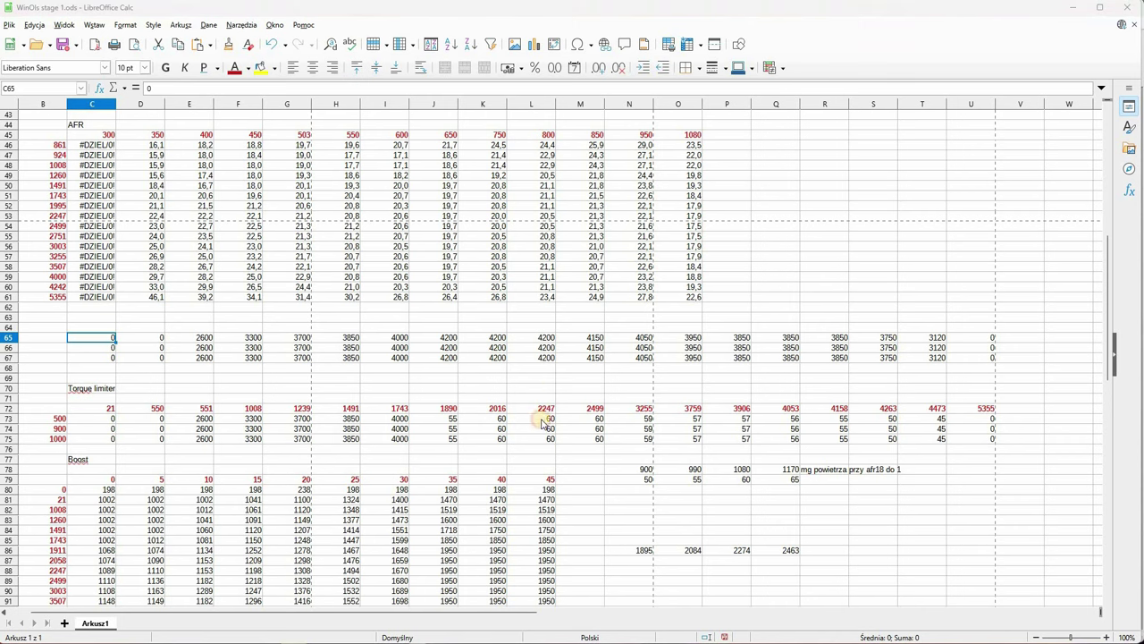
# Examine the Torque limiter table's new limits from the 1890 to the 4473 column in J73:T75 against the original values pasted above.
pyautogui.moveTo(497, 419); pyautogui.dragTo(592, 438)
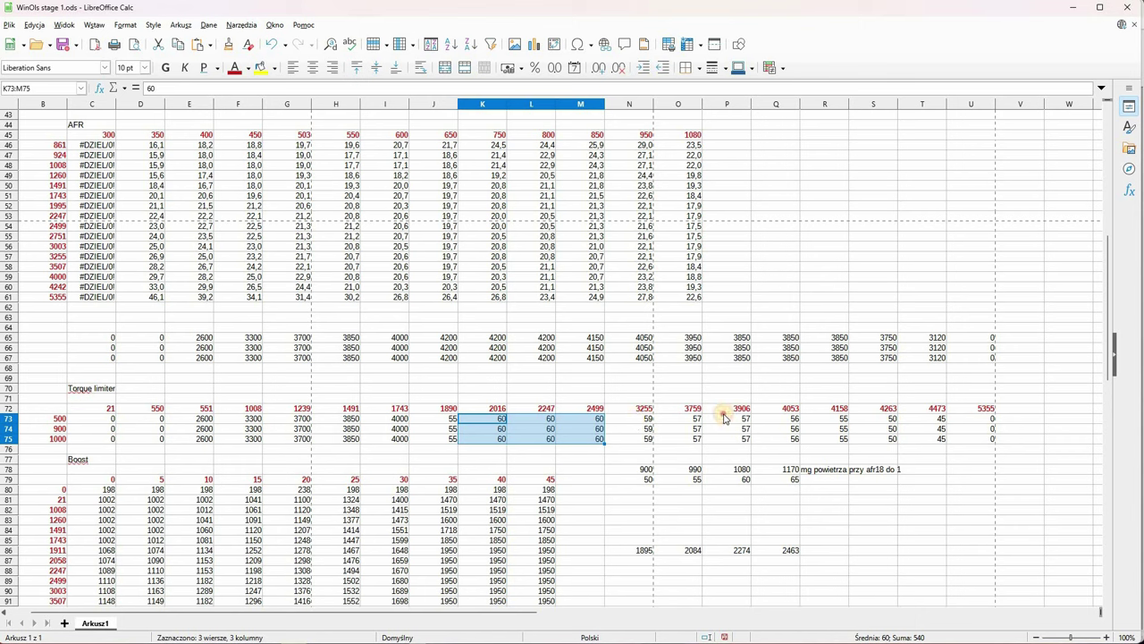
pyautogui.press('Right')
pyautogui.press('Right')
pyautogui.press('Right')
pyautogui.press('Right')
pyautogui.press('Right')
pyautogui.press('Right')
pyautogui.press('Right')
pyautogui.press('Right')
pyautogui.press('Right')
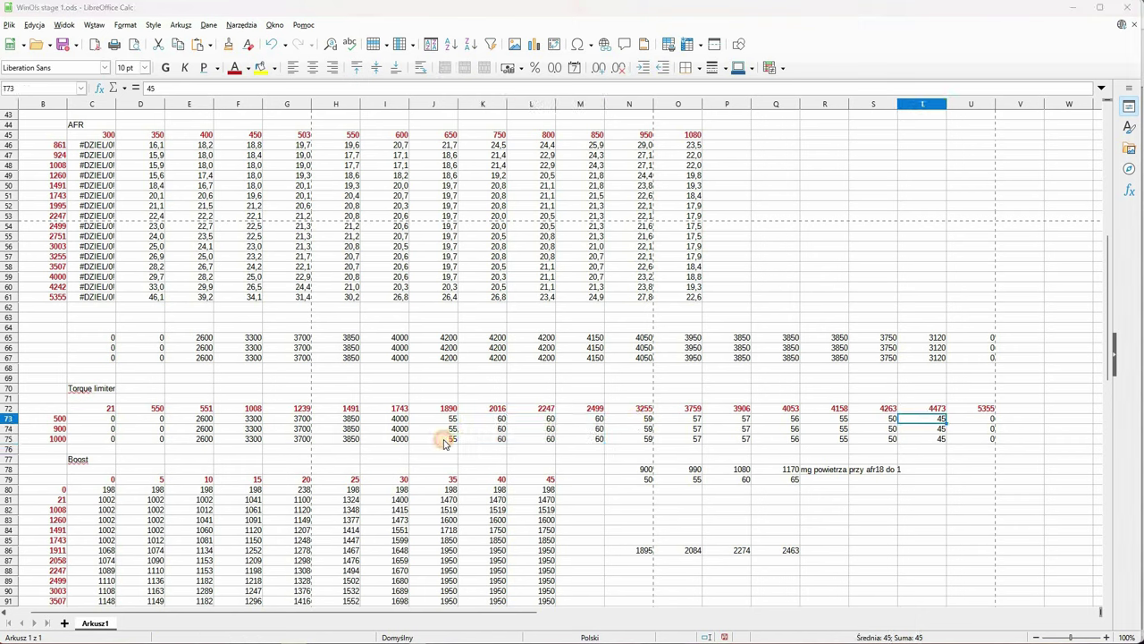
pyautogui.click(447, 417)
pyautogui.press('Down')
pyautogui.press('Down')
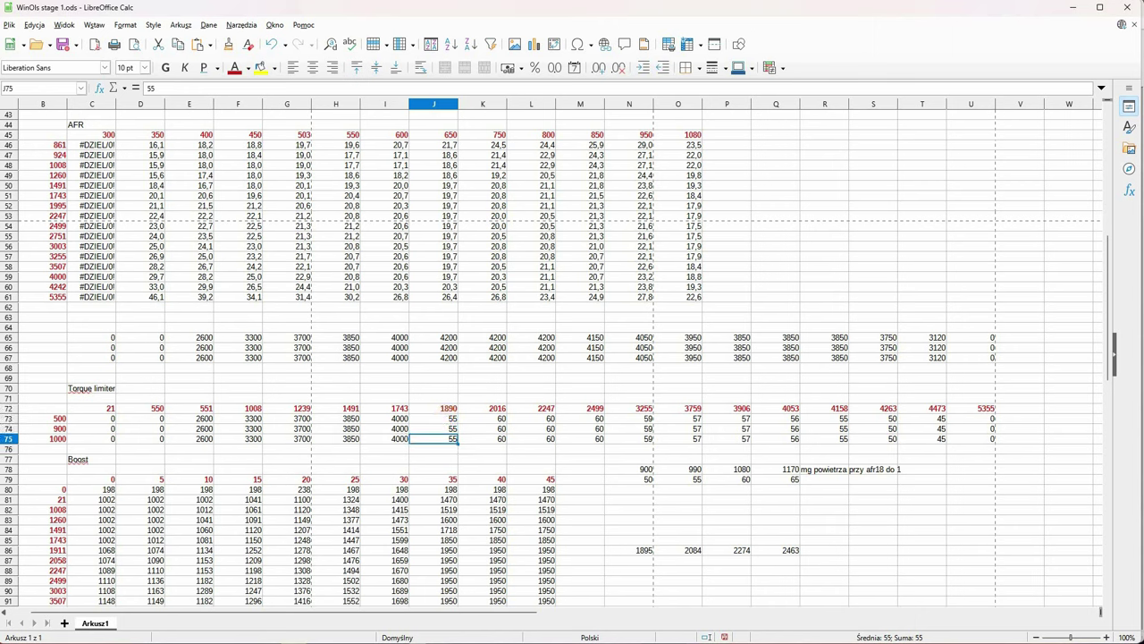
pyautogui.press('Up')
pyautogui.press('Up')
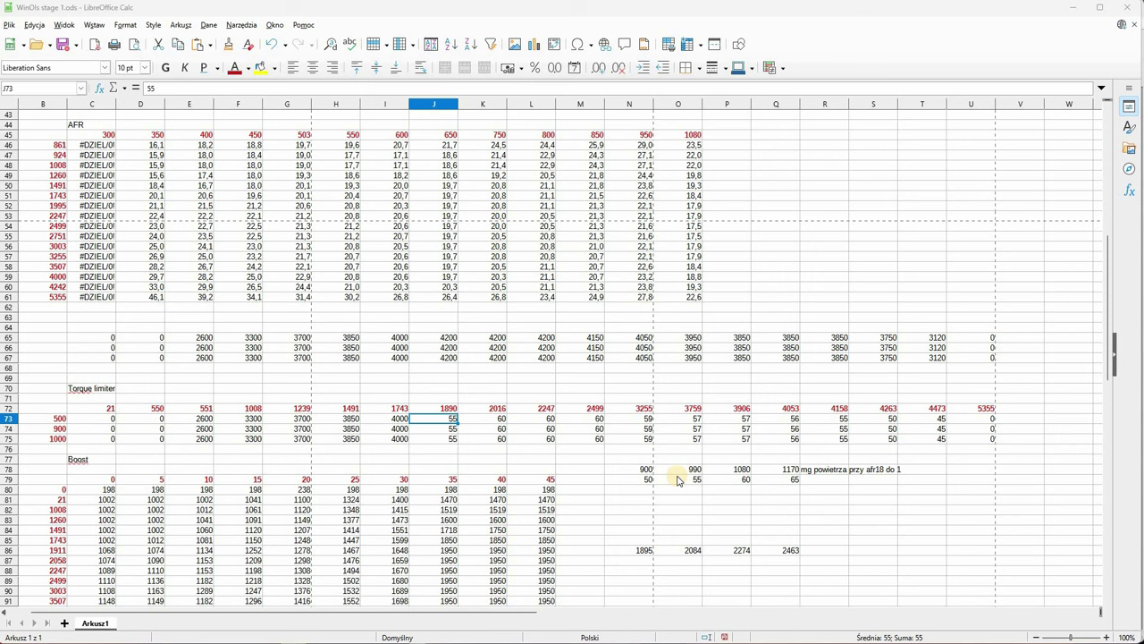
# Review the Driver wish table in C6:J21, especially the 100 column's values for 1491 to 3990 rpm in J15:J19.
pyautogui.scroll(14, 681, 378)
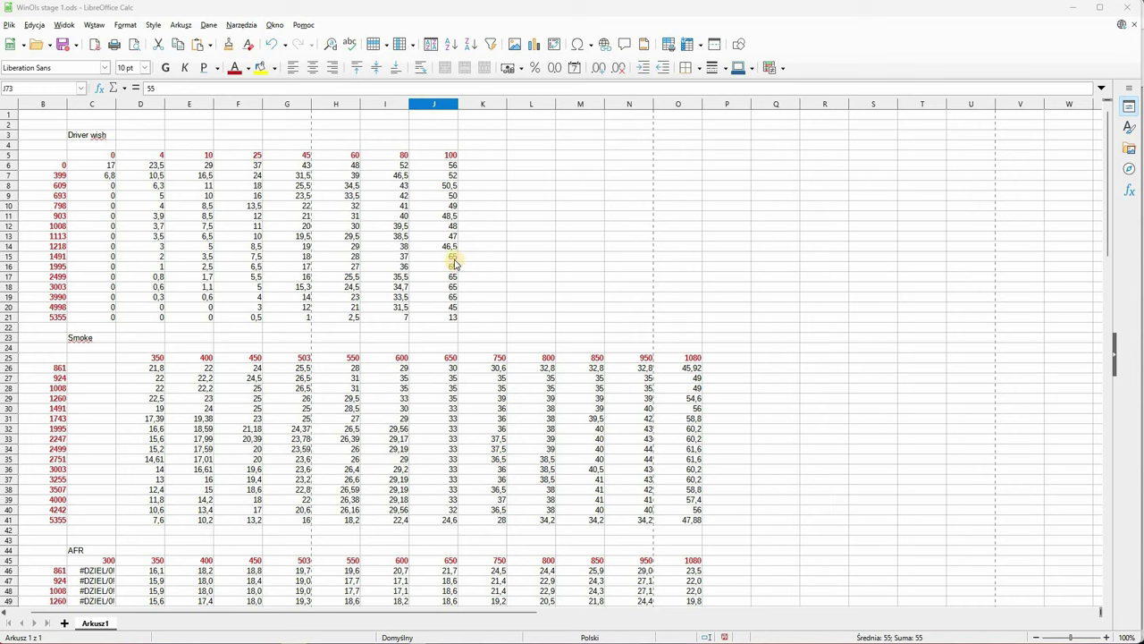
pyautogui.click(453, 155)
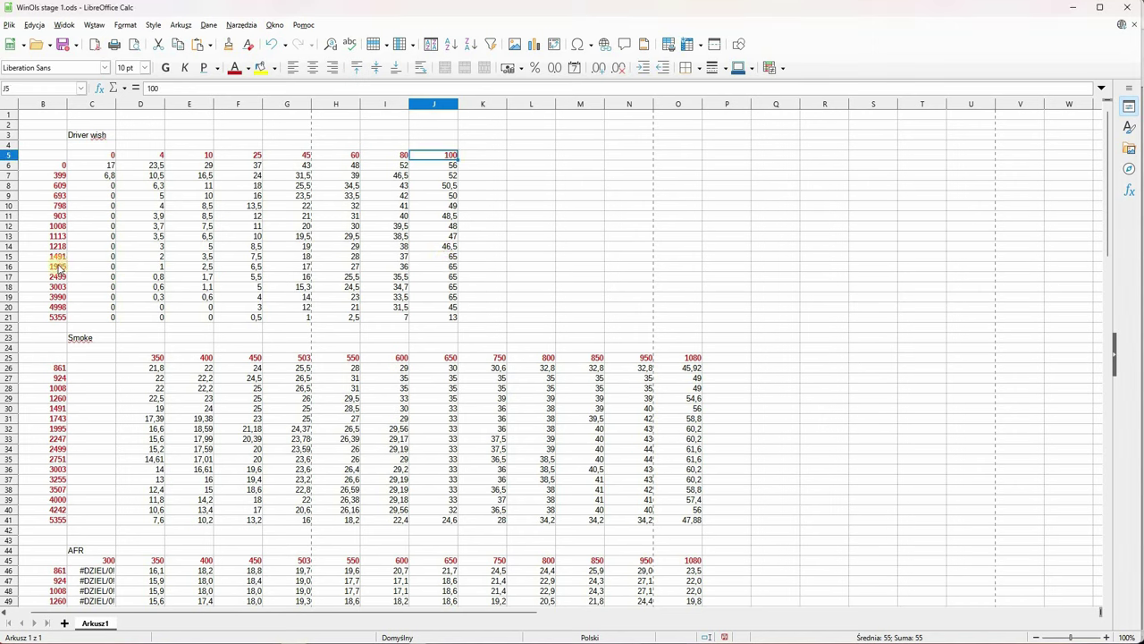
pyautogui.click(440, 256)
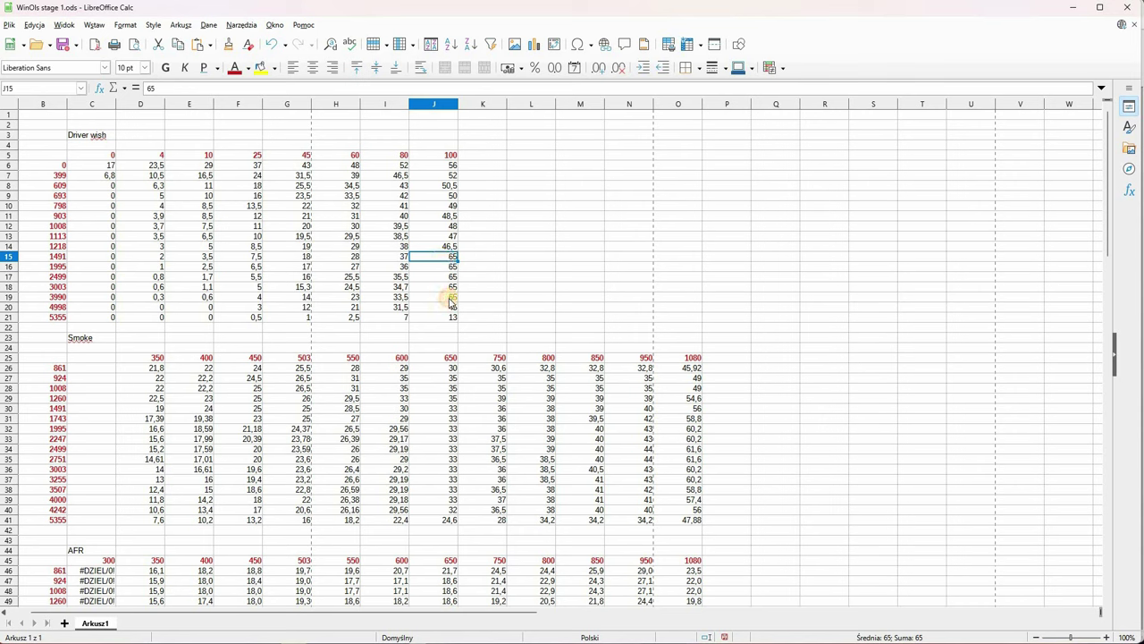
pyautogui.click(450, 297)
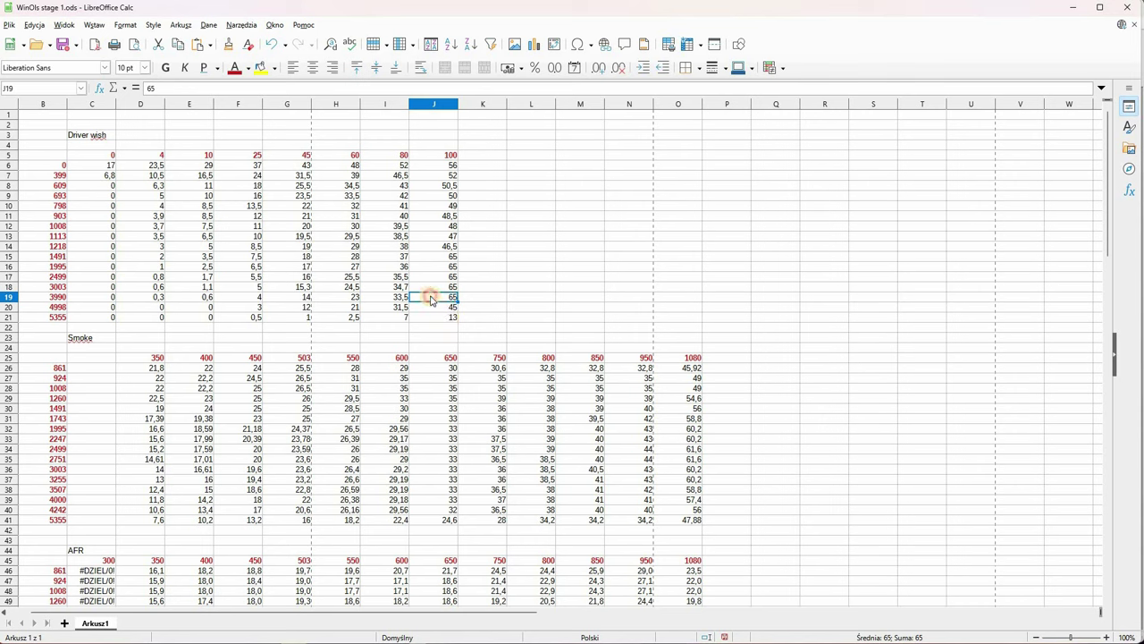
pyautogui.keyDown('shift'); pyautogui.click(436, 257); pyautogui.keyUp('shift')
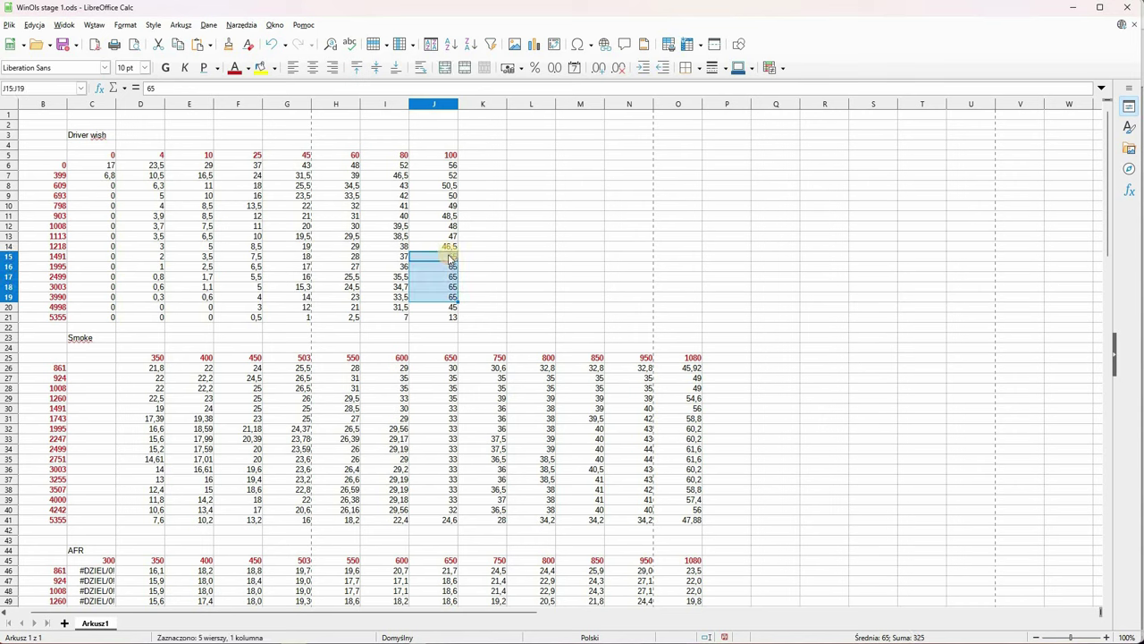
pyautogui.moveTo(435, 256)
pyautogui.mouseDown()
pyautogui.moveTo(337, 267)
pyautogui.moveTo(287, 317)
pyautogui.mouseUp()
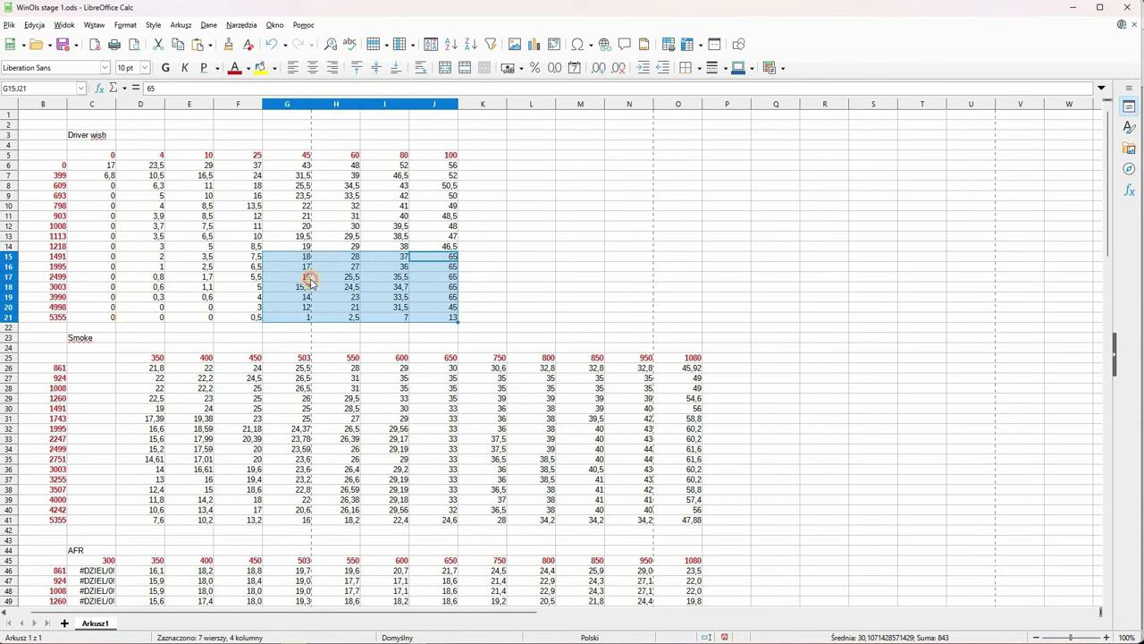
pyautogui.moveTo(434, 257)
pyautogui.mouseDown()
pyautogui.moveTo(190, 276)
pyautogui.moveTo(141, 317)
pyautogui.moveTo(92, 317)
pyautogui.mouseUp()
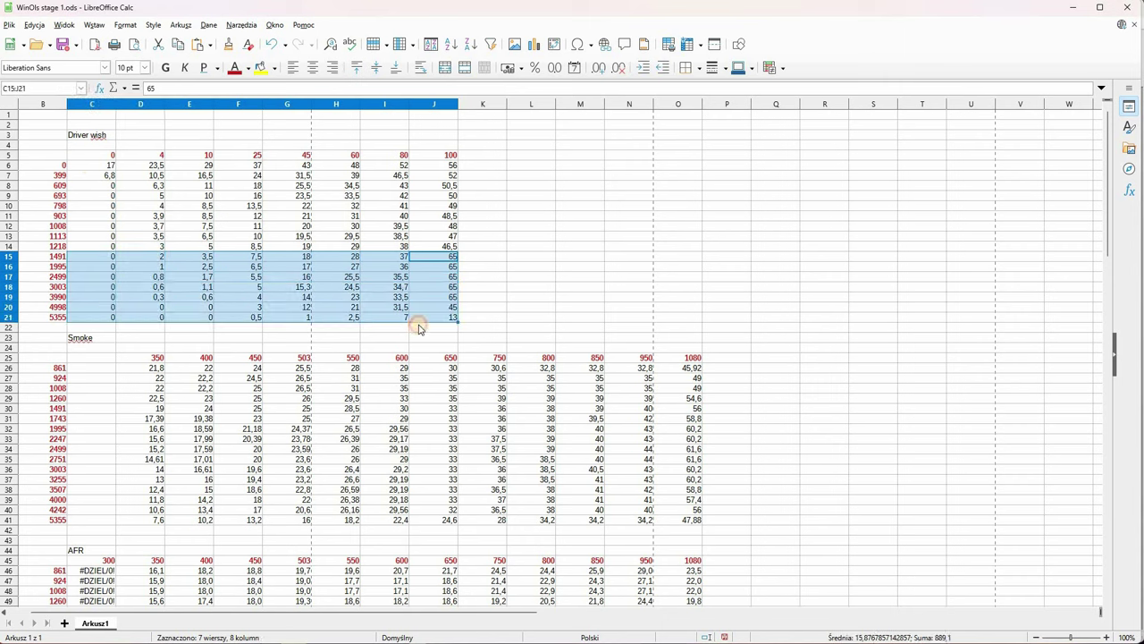
pyautogui.moveTo(90, 166)
pyautogui.mouseDown()
pyautogui.moveTo(434, 328)
pyautogui.moveTo(434, 317)
pyautogui.mouseUp()
pyautogui.click(92, 206)
pyautogui.moveTo(92, 165); pyautogui.dragTo(337, 287)
pyautogui.hotkey('ctrl', 'shift', 'Down')
pyautogui.hotkey('ctrl', 'shift', 'Right')
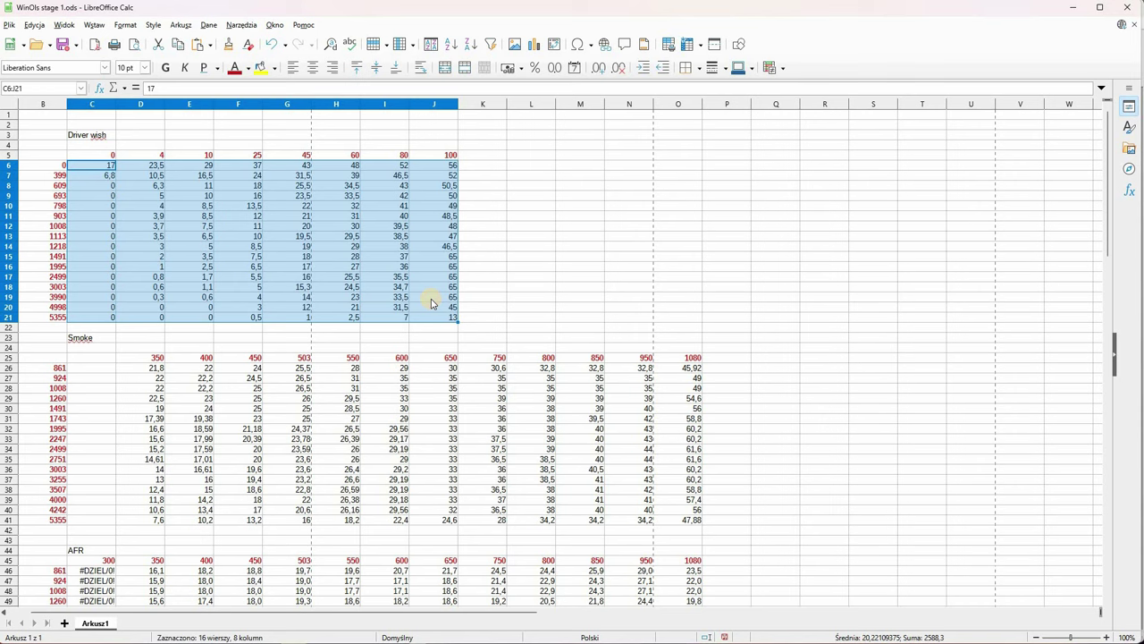
pyautogui.click(433, 298)
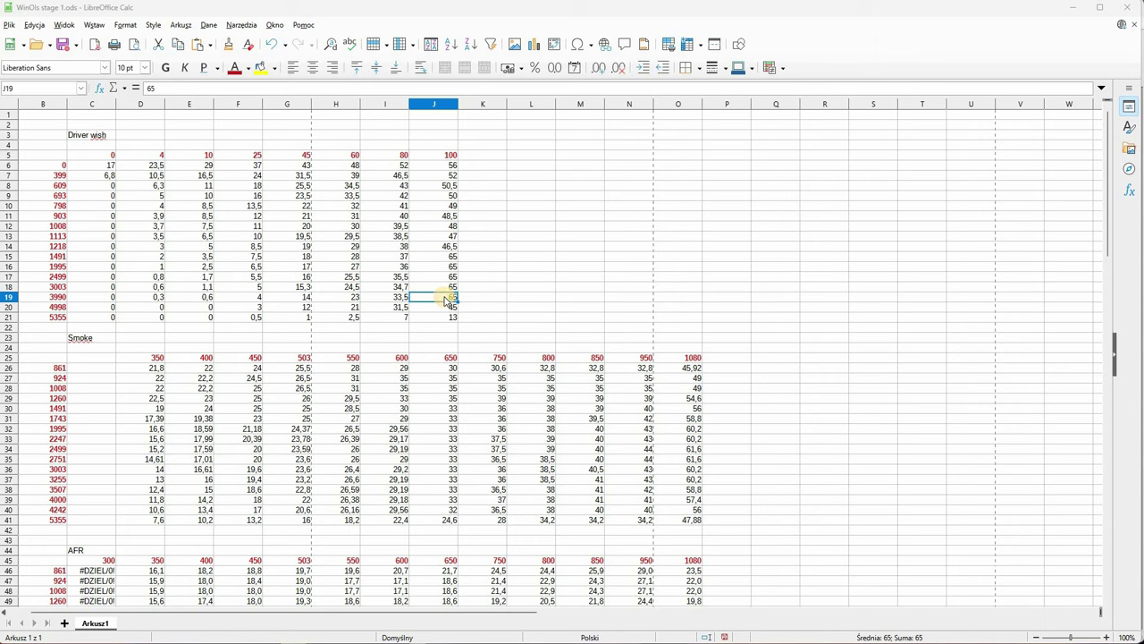
pyautogui.hotkey('shift', 'Up')
pyautogui.hotkey('shift', 'Up')
pyautogui.hotkey('shift', 'Up')
pyautogui.hotkey('shift', 'Up')
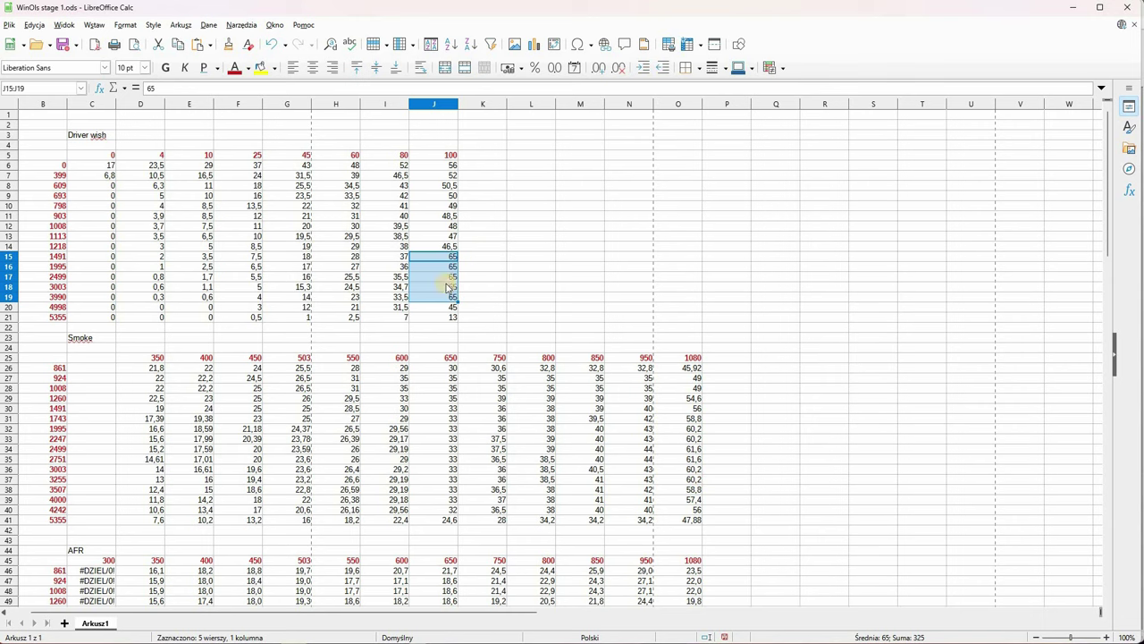
pyautogui.press('Down')
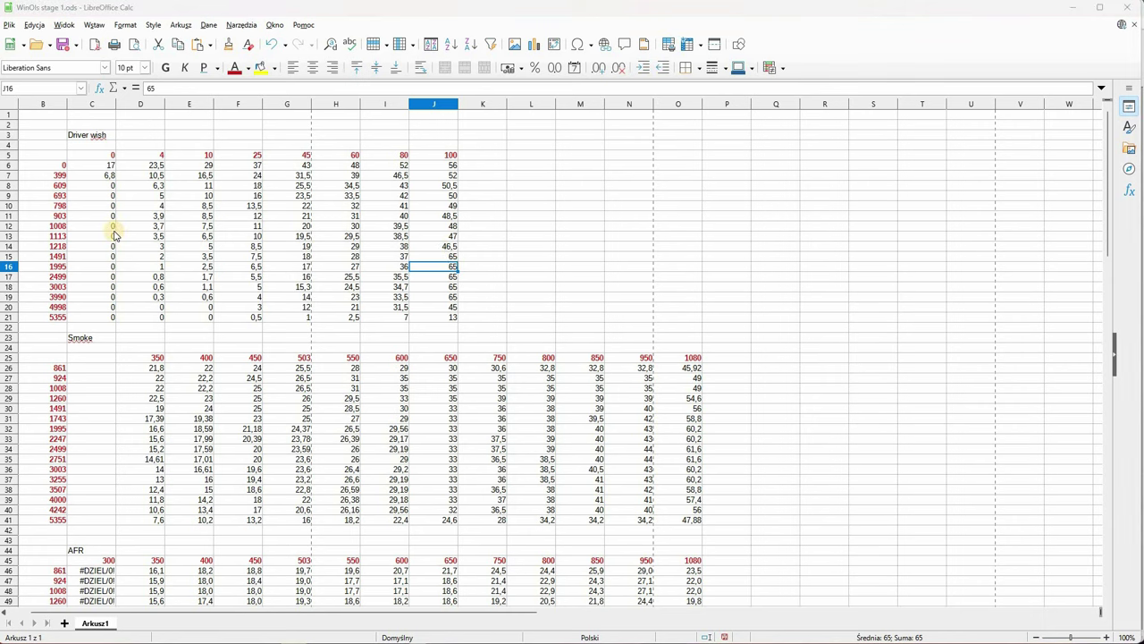
# Switch to WinOLS, open the 10x10 Boost limiter map at 05850 and set its selection mode to Rectangle.
pyautogui.hotkey('alt', 'Tab')
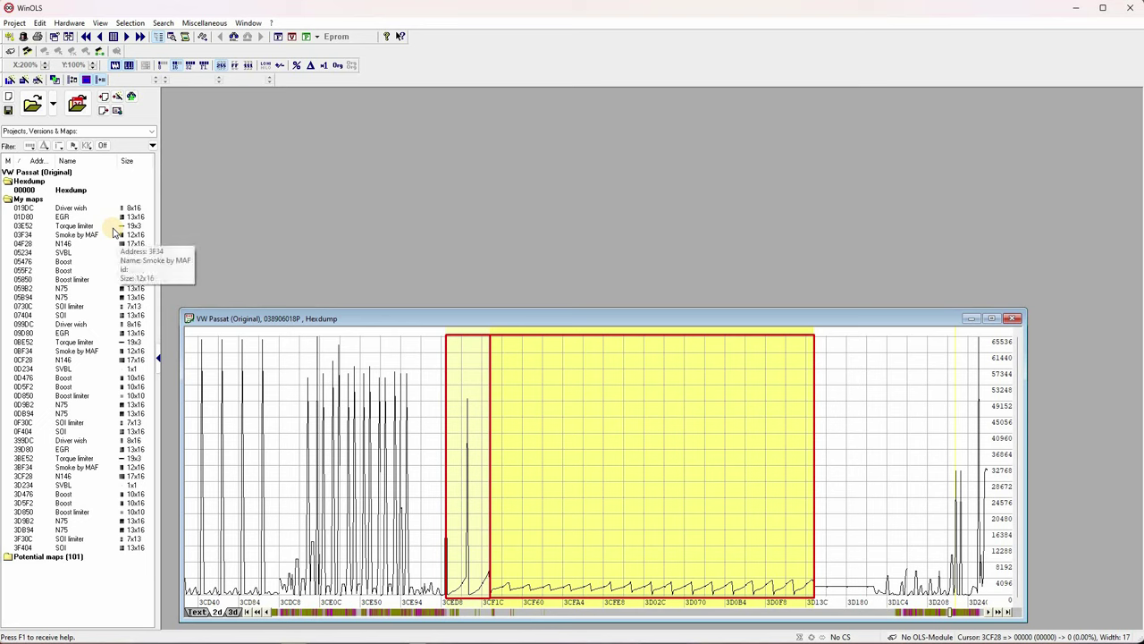
pyautogui.doubleClick(70, 279)
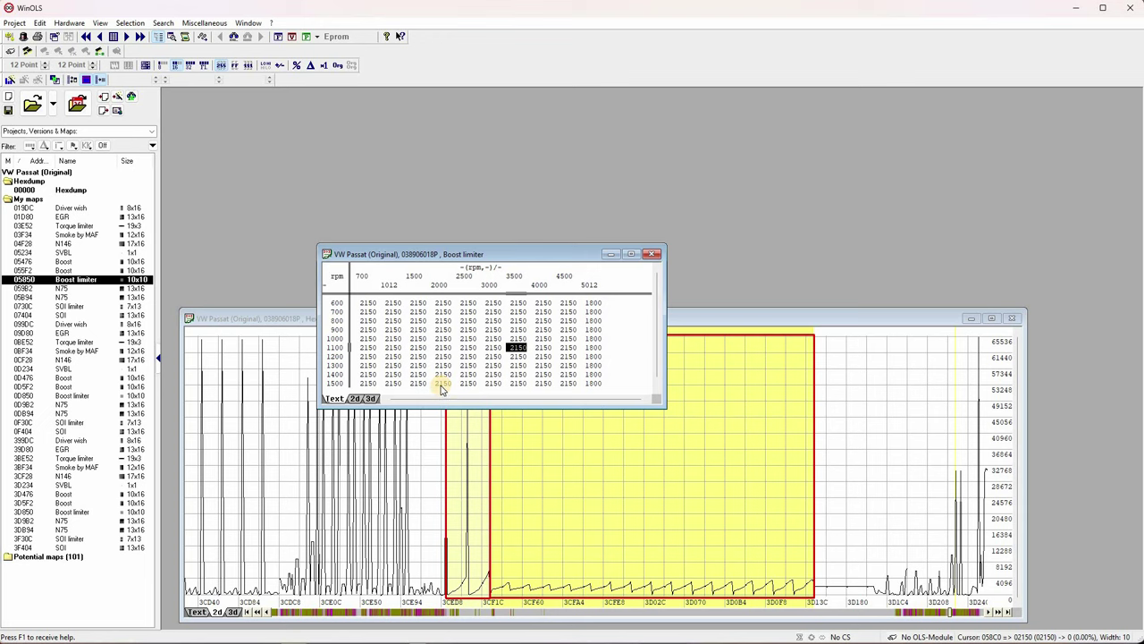
pyautogui.moveTo(368, 303); pyautogui.dragTo(536, 337)
pyautogui.rightClick(536, 337)
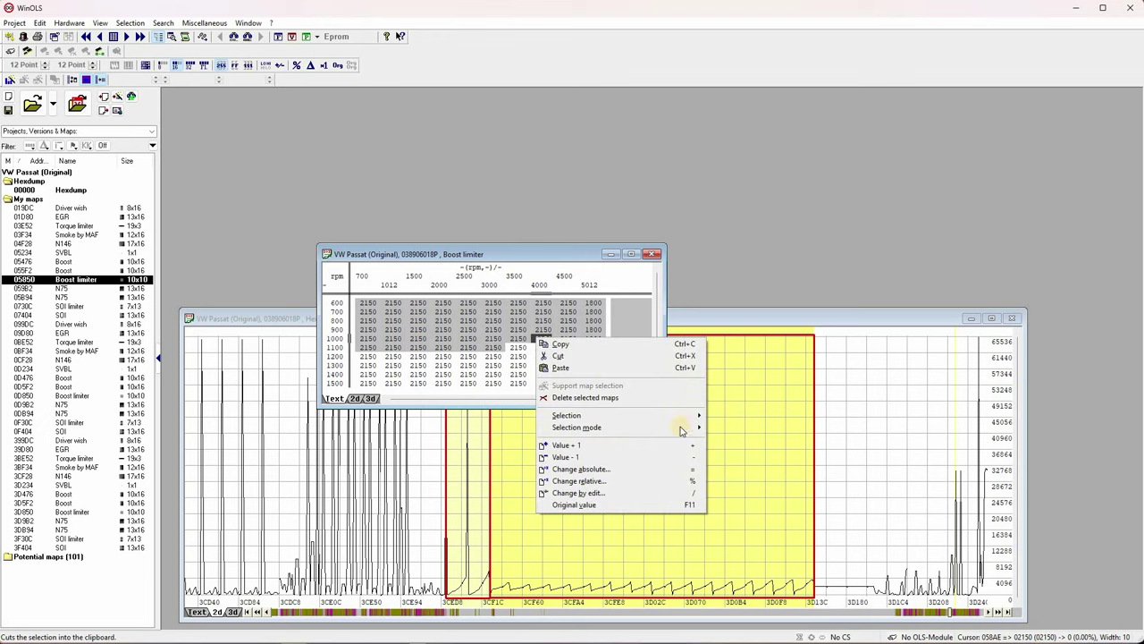
pyautogui.moveTo(688, 416)
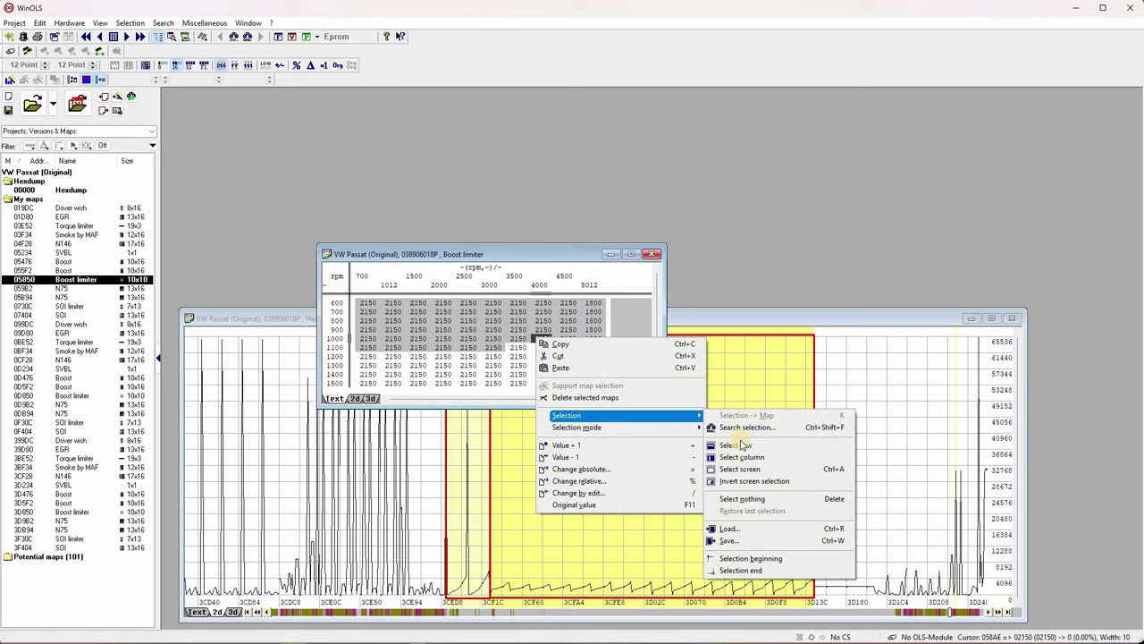
pyautogui.press('Down')
pyautogui.press('Right')
pyautogui.press('Down')
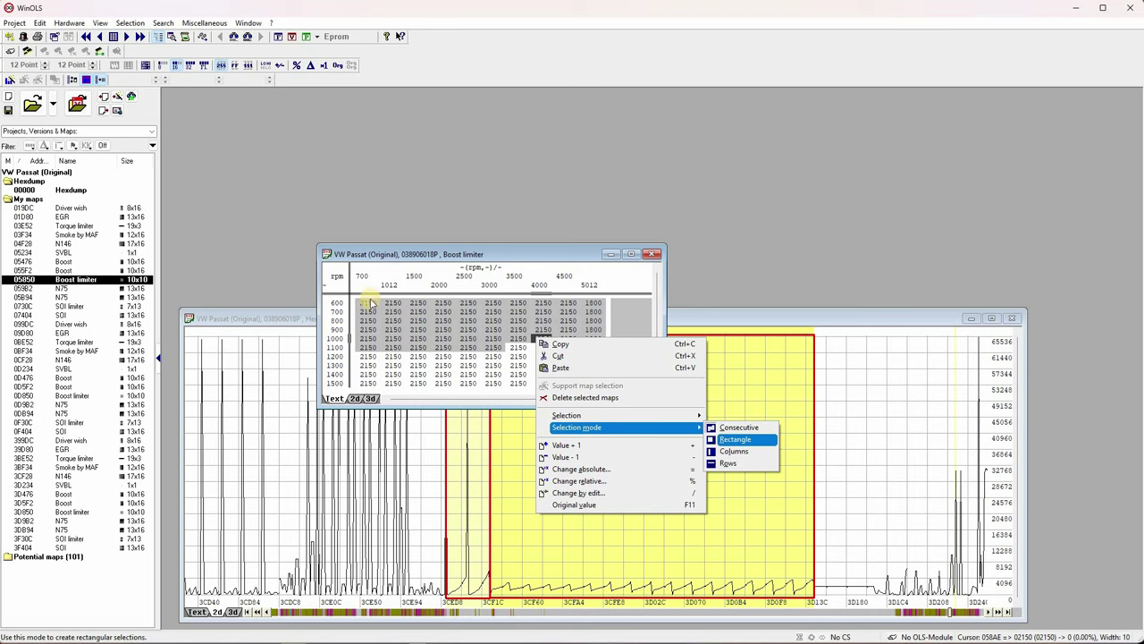
pyautogui.press('Return')
pyautogui.click(416, 347)
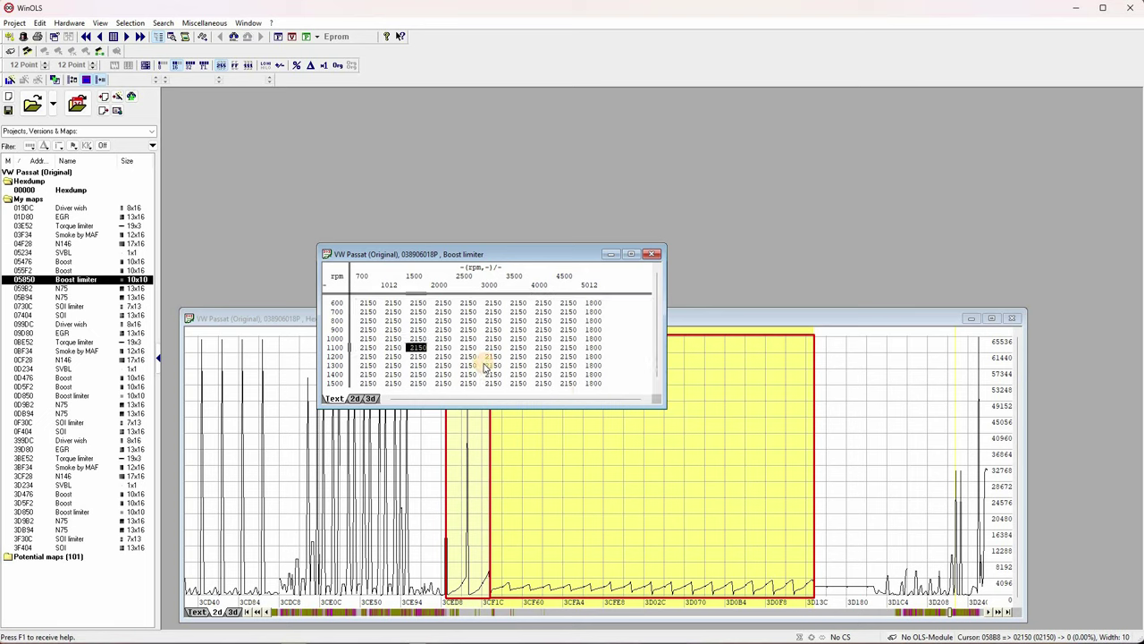
# Set all Boost limiter values in the 700 to 4500 columns to 2380, always applying changes to protected memory, and close the map.
pyautogui.moveTo(367, 303); pyautogui.dragTo(568, 384)
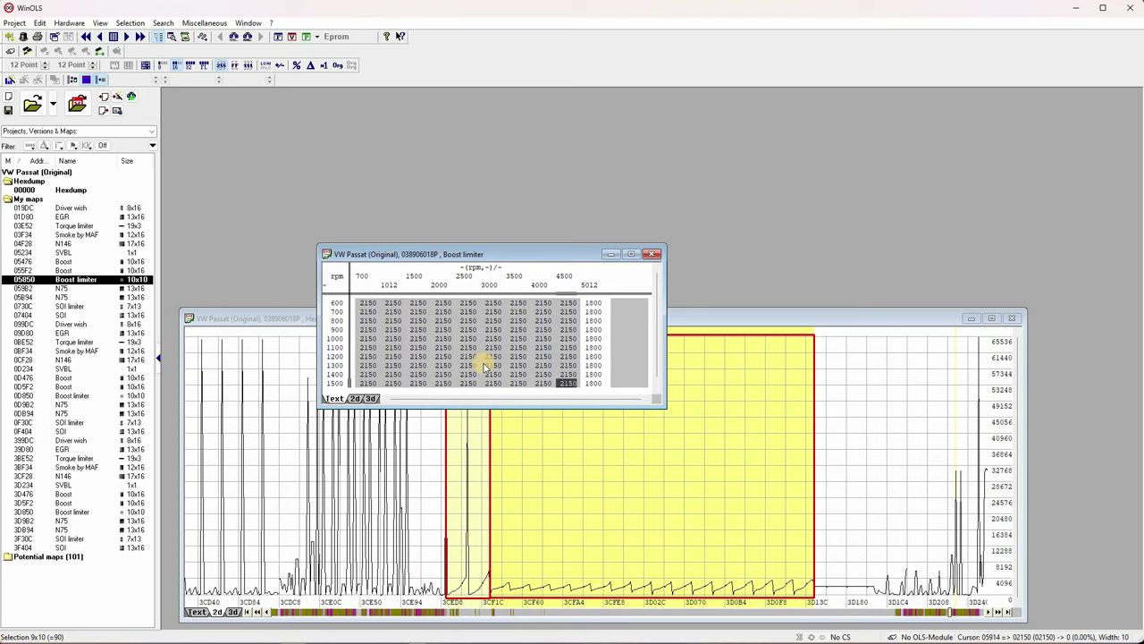
pyautogui.press('Return')
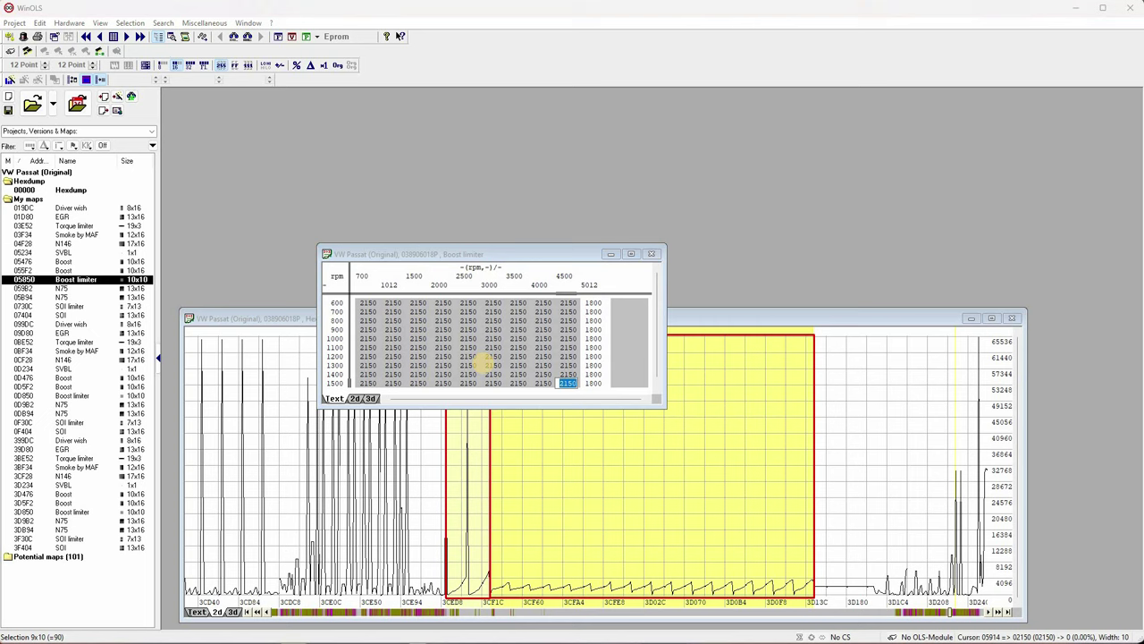
pyautogui.write('238')
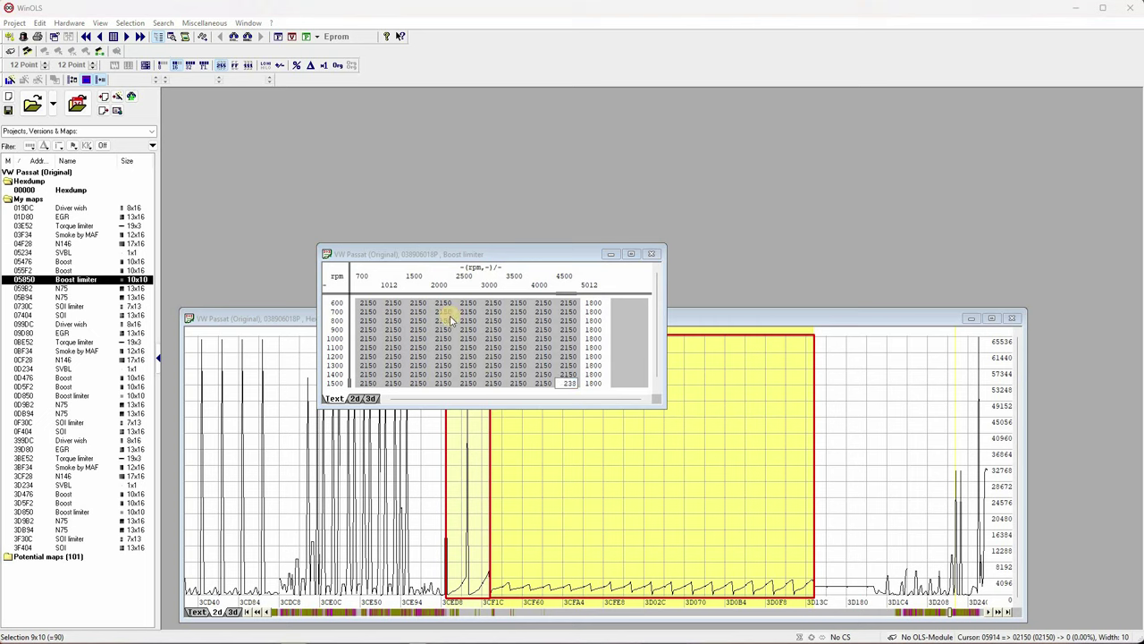
pyautogui.press('Return')
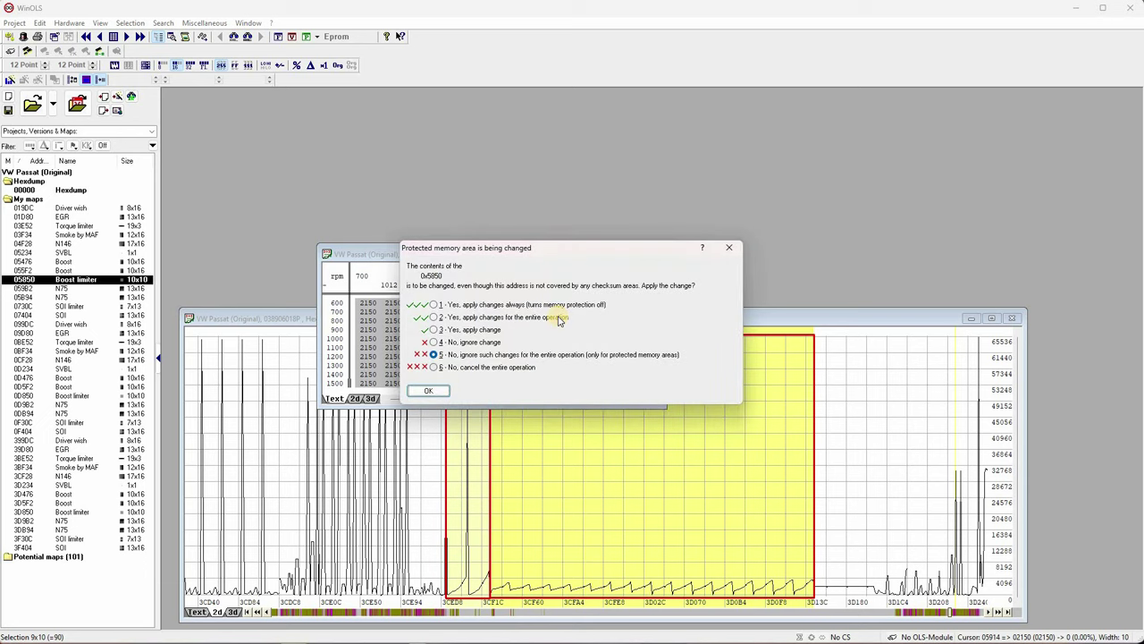
pyautogui.press('1')
pyautogui.press('Return')
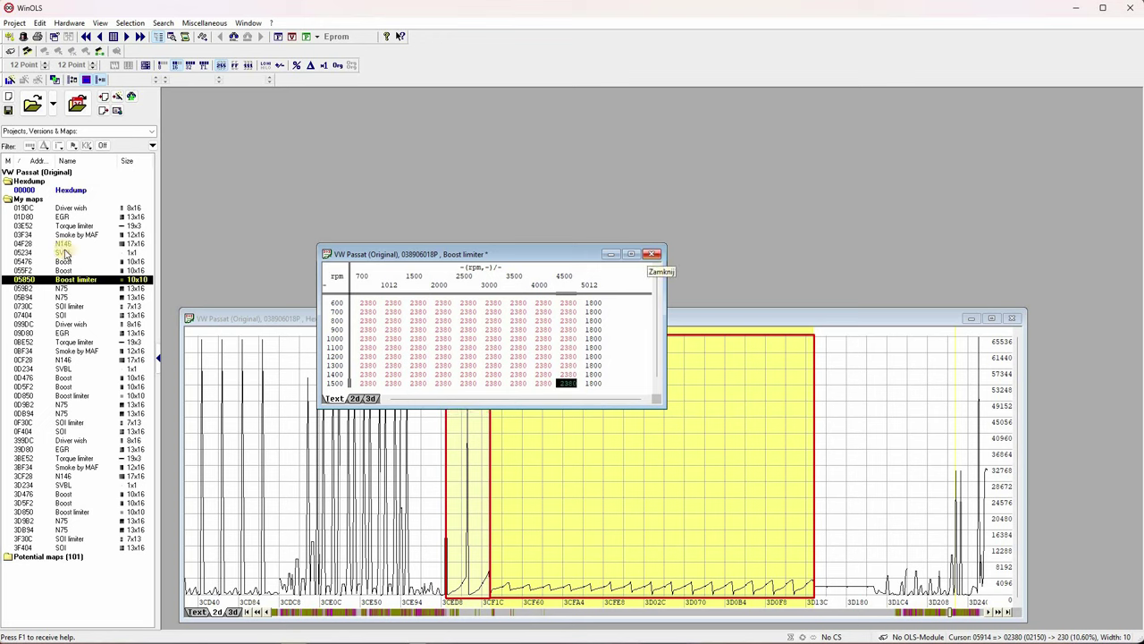
pyautogui.press('Escape')
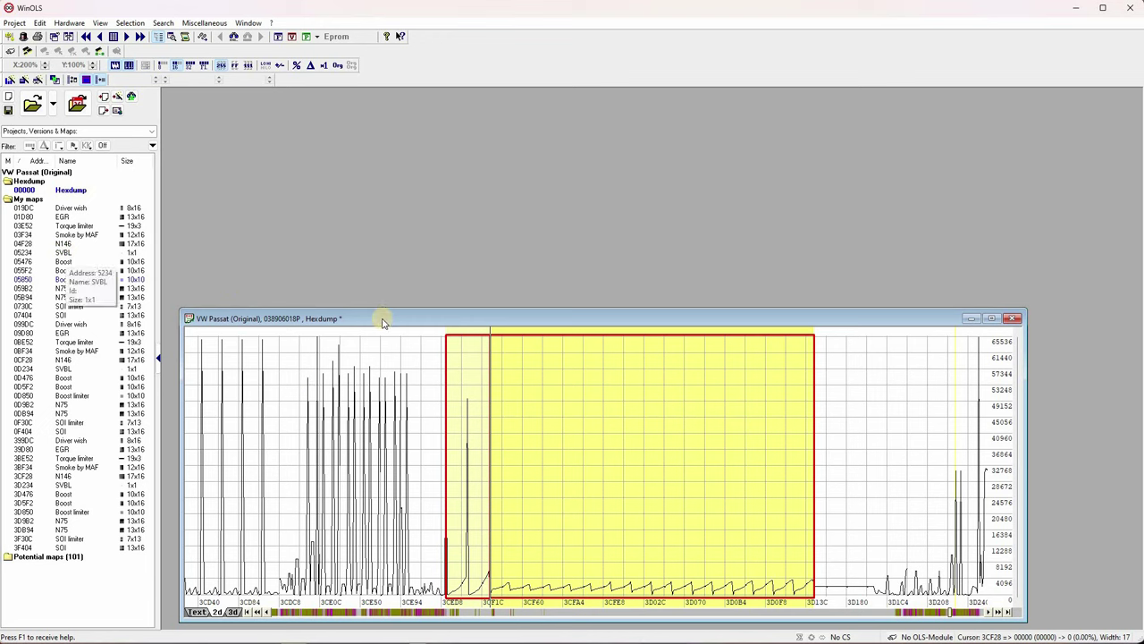
# Open the SVBL map at 05234, set its single value to 2400, and reopen the Boost limiter map at 05850.
pyautogui.doubleClick(66, 253)
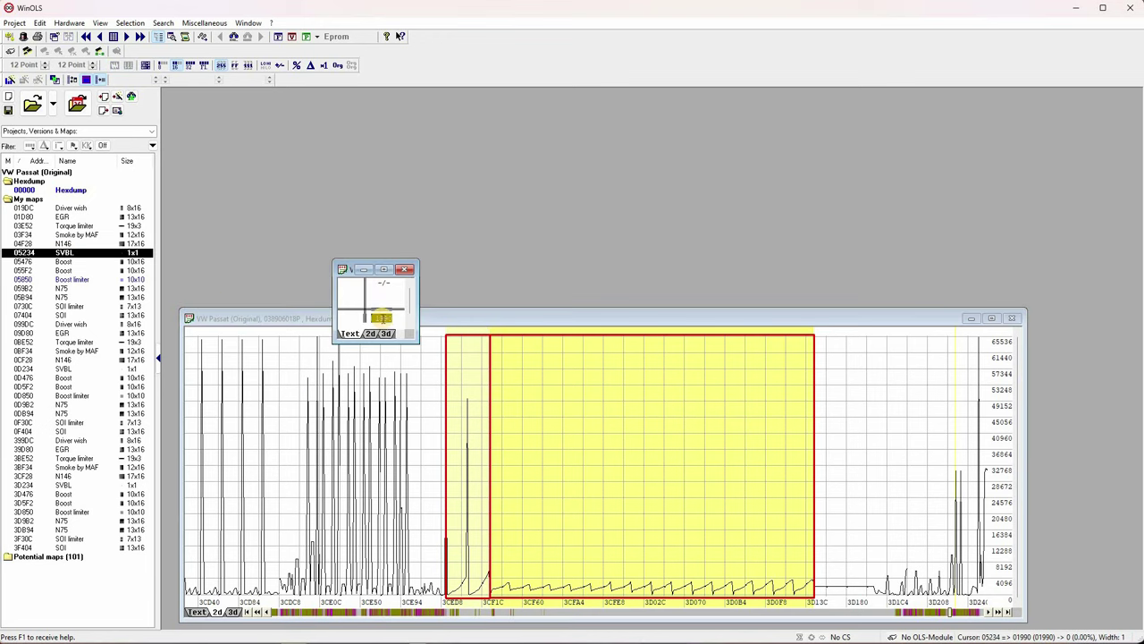
pyautogui.press('super')
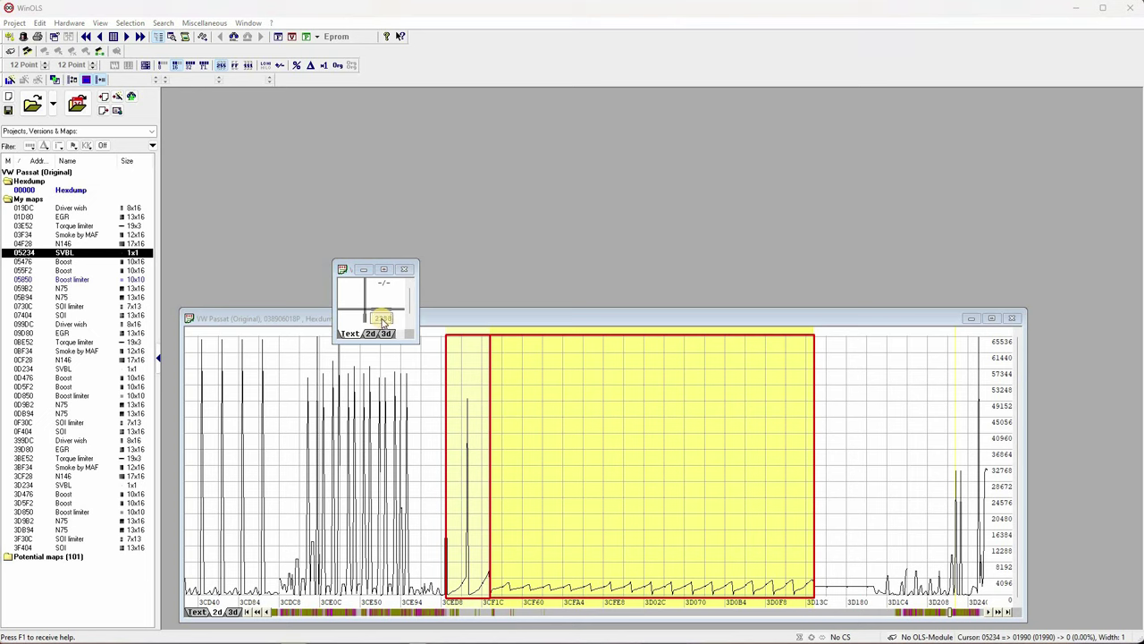
pyautogui.press('Return')
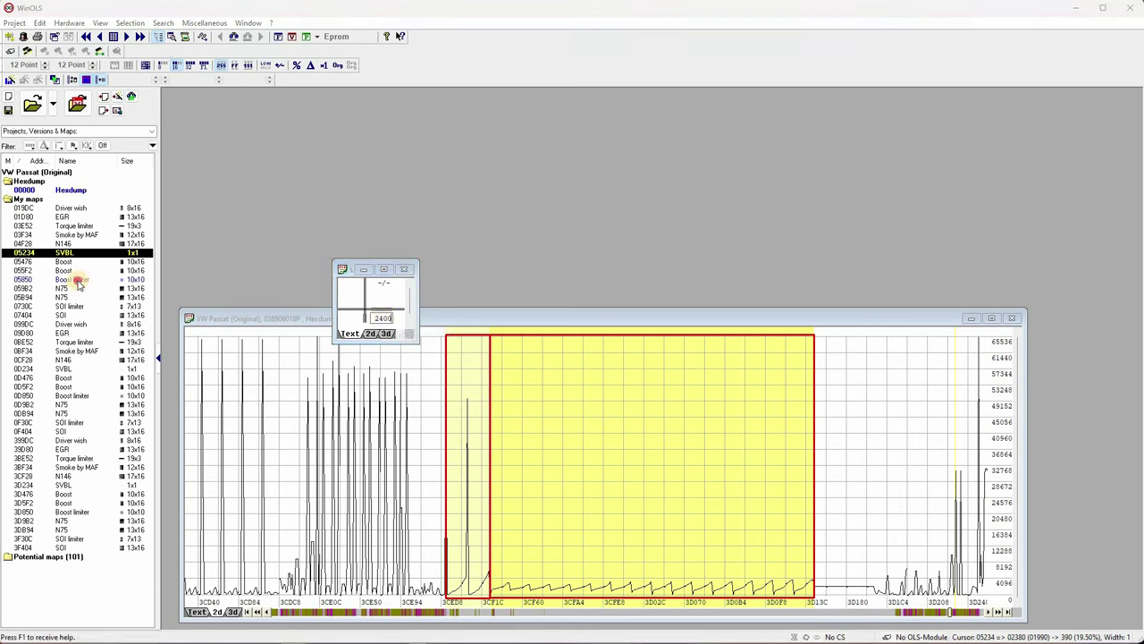
pyautogui.press('Return')
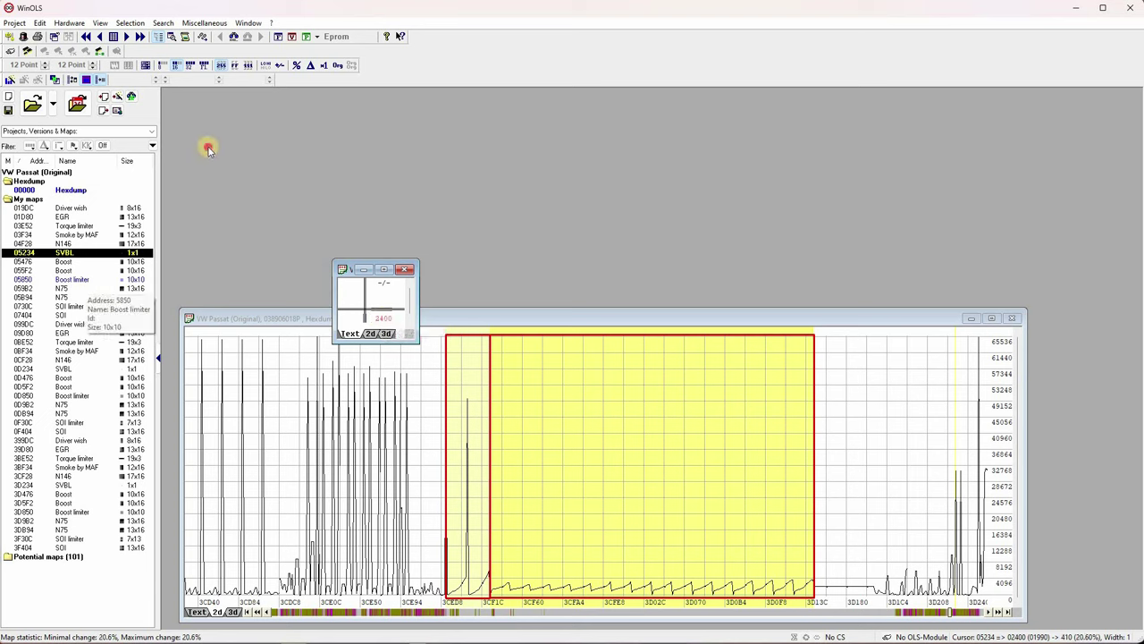
pyautogui.click(207, 147)
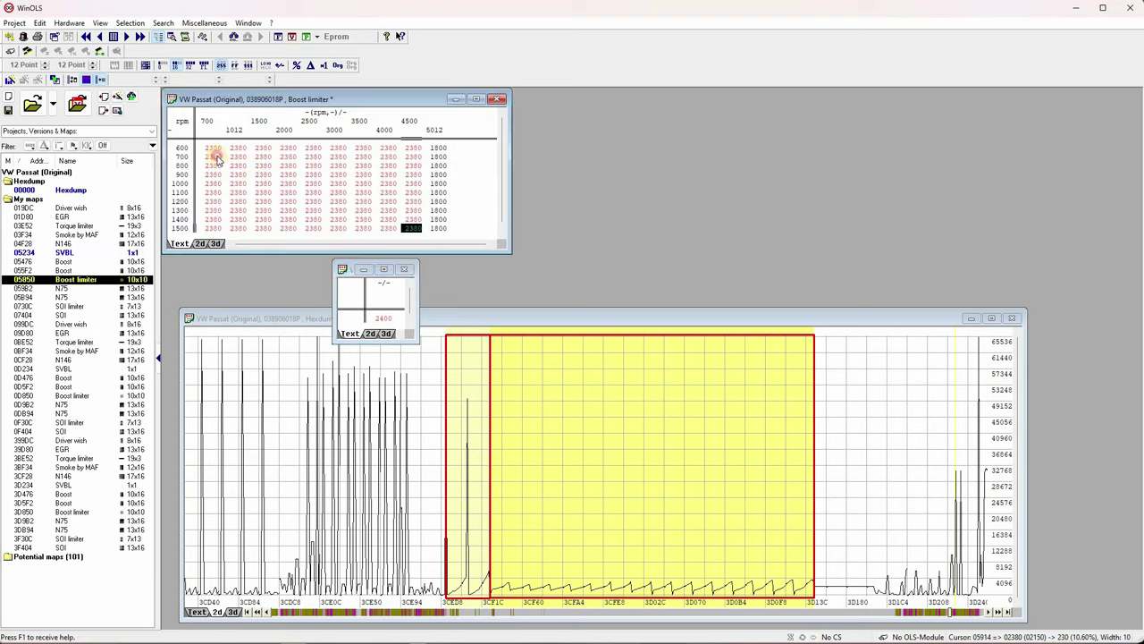
# Set all Boost limiter values in the 700 to 4500 columns to 2400, and close the Boost limiter and SVBL maps.
pyautogui.keyDown('shift'); pyautogui.click(396, 233); pyautogui.keyUp('shift')
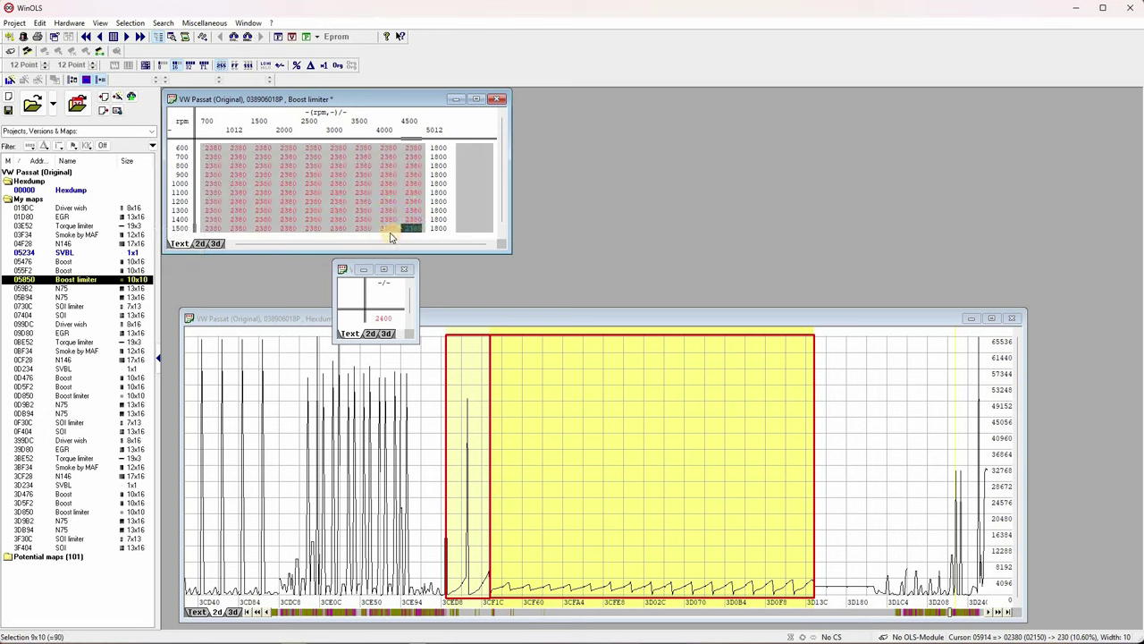
pyautogui.press('Return')
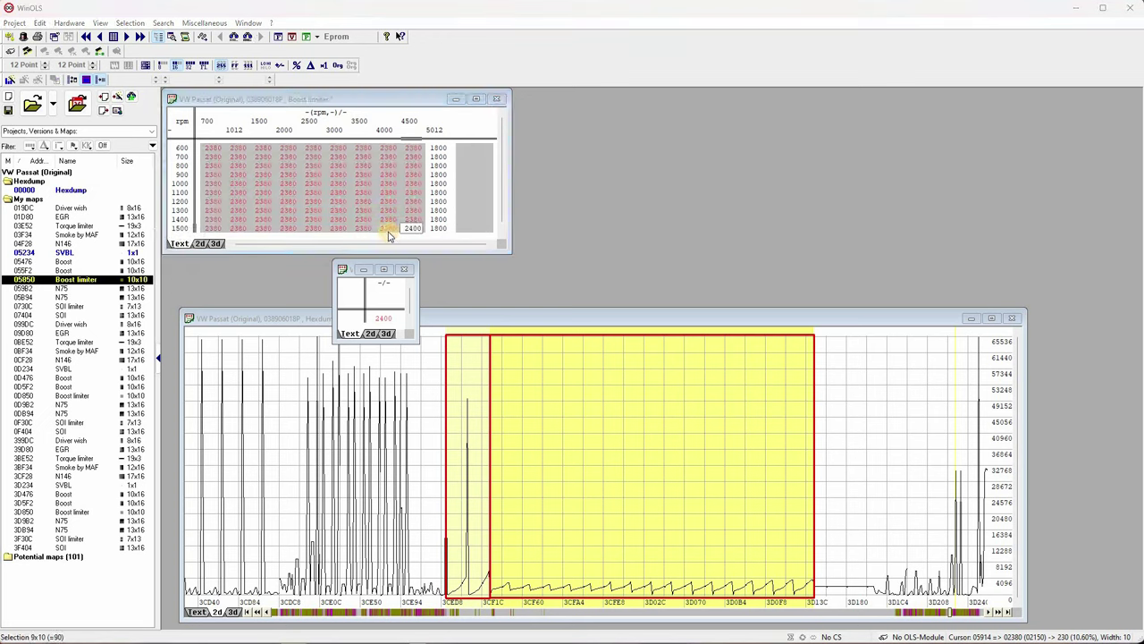
pyautogui.write('2400')
pyautogui.press('Return')
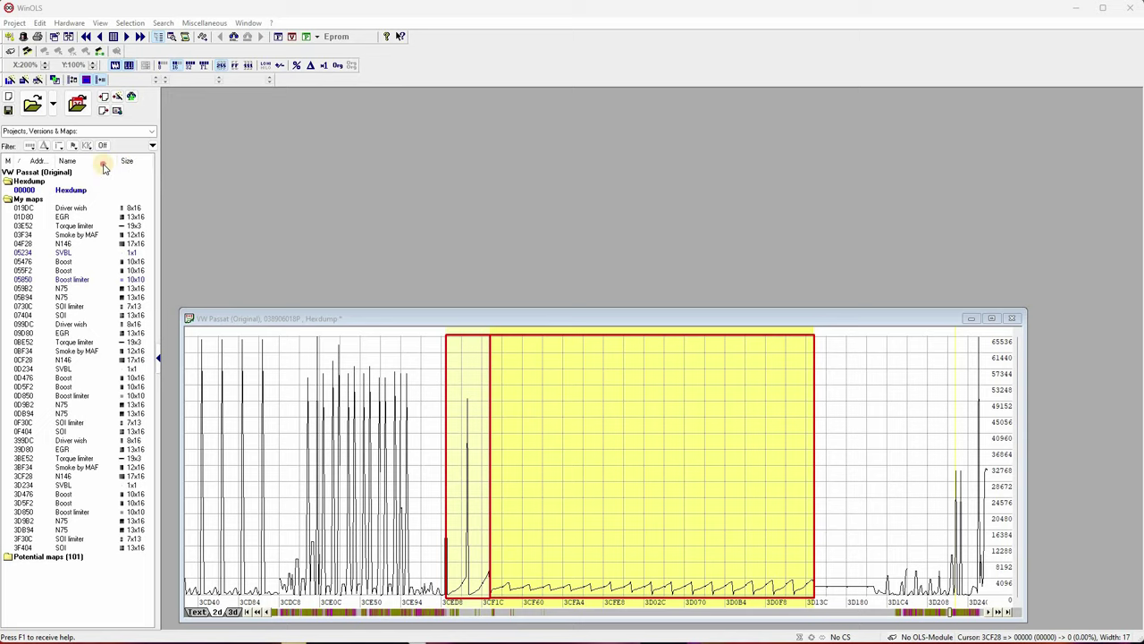
pyautogui.click(355, 270)
pyautogui.click(430, 317)
# Switch to LibreOffice Calc and copy the Driver wish values in C6:J21.
pyautogui.hotkey('alt', 'Tab')
pyautogui.moveTo(101, 166); pyautogui.dragTo(438, 317)
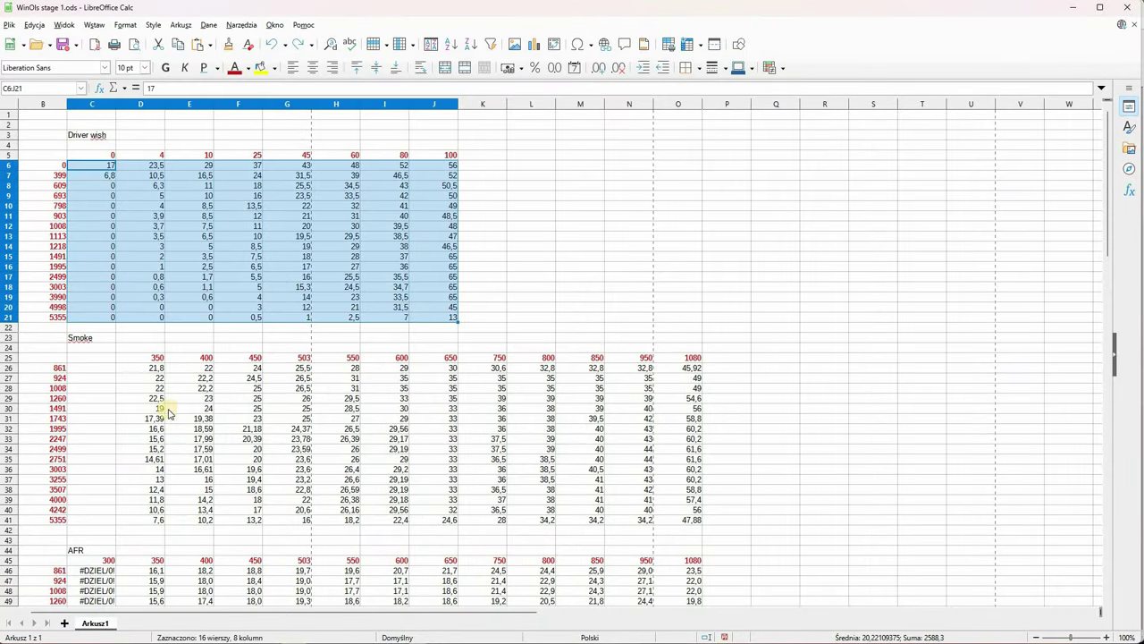
pyautogui.hotkey('ctrl', 'c')
# Switch to WinOLS and paste the copied values into the 8x16 Driver wish map at 019DC, starting from its first cell.
pyautogui.hotkey('alt', 'Tab')
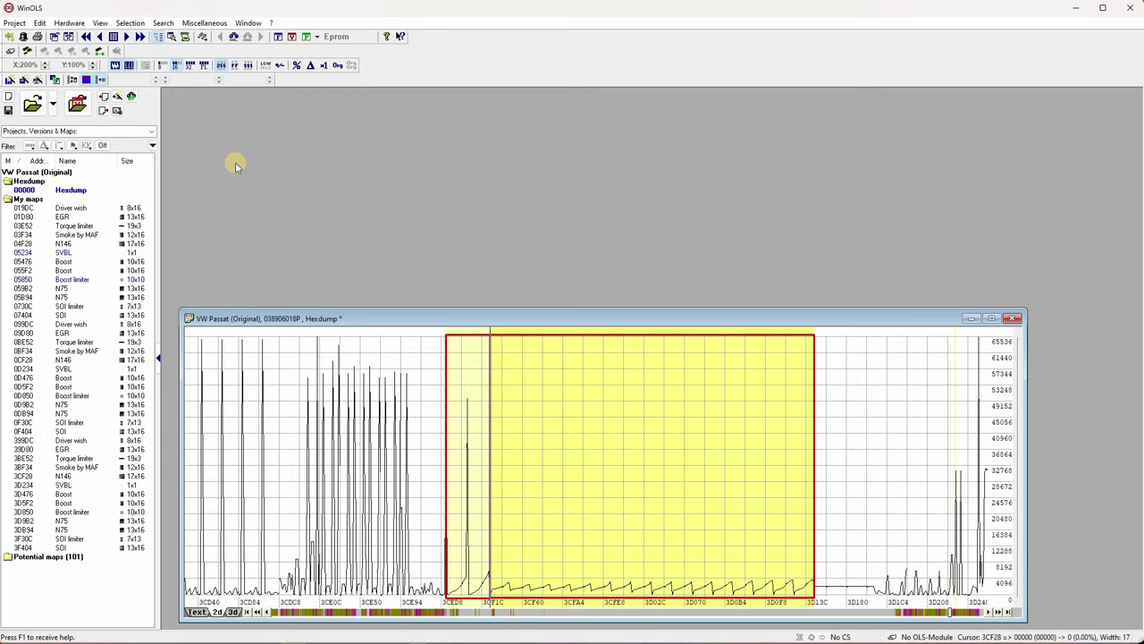
pyautogui.doubleClick(72, 208)
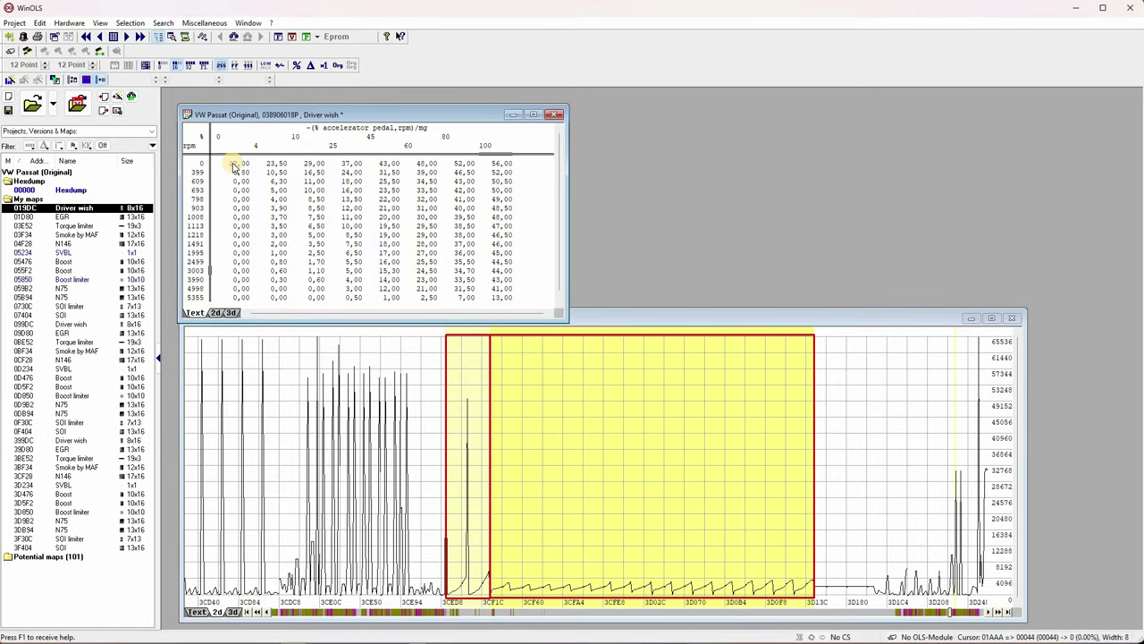
pyautogui.click(234, 167)
pyautogui.hotkey('ctrl', 'v')
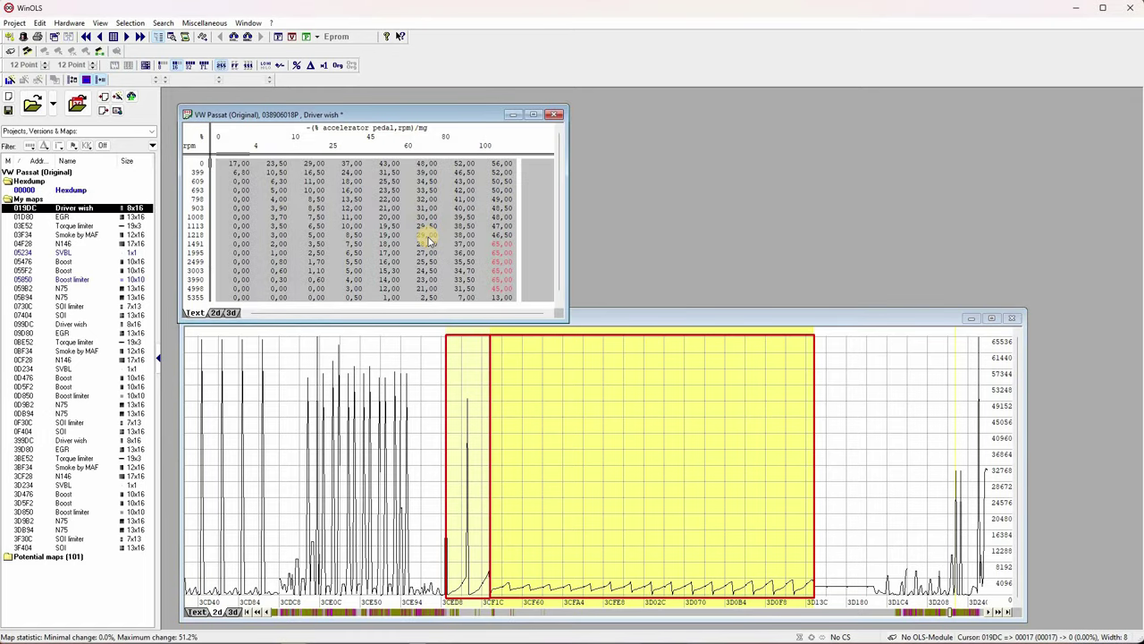
pyautogui.click(426, 235)
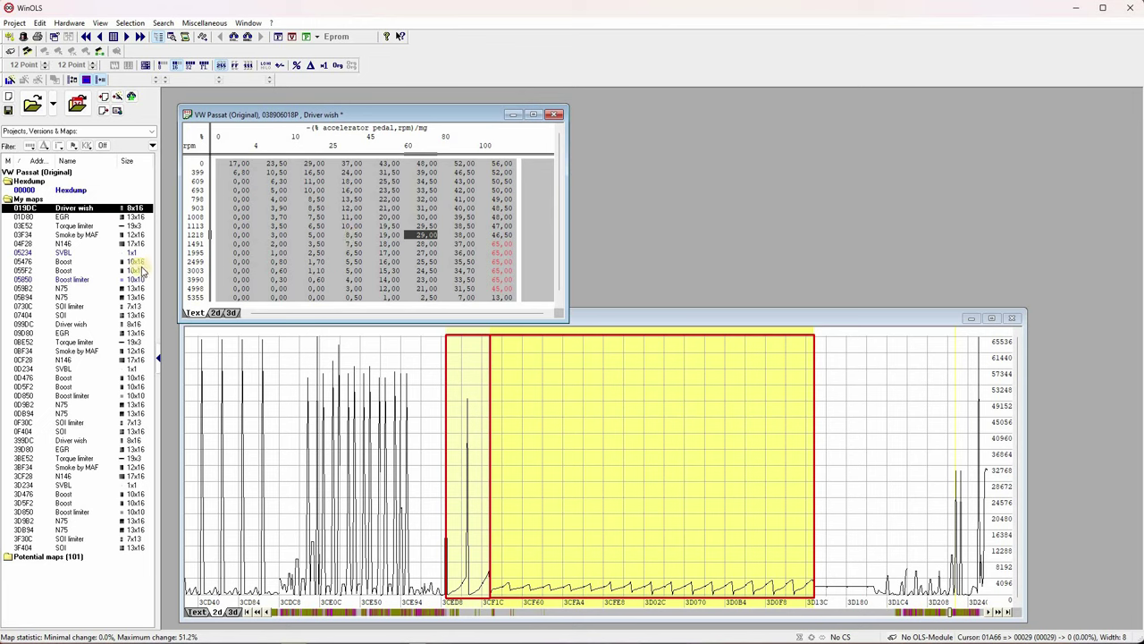
pyautogui.click(555, 116)
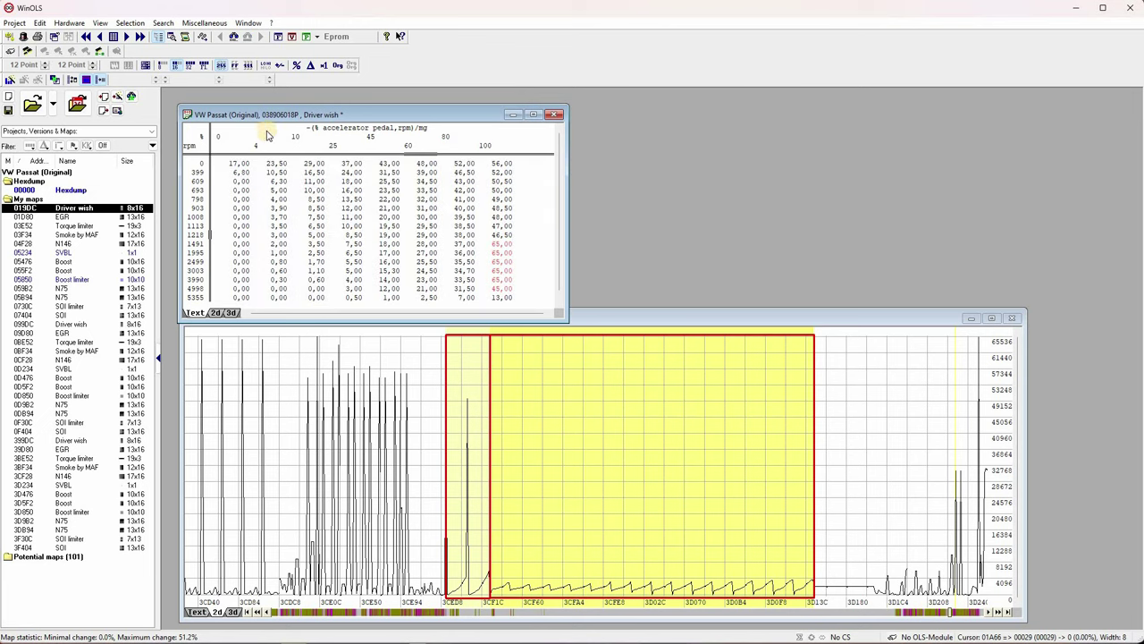
pyautogui.moveTo(267, 115); pyautogui.dragTo(255, 104)
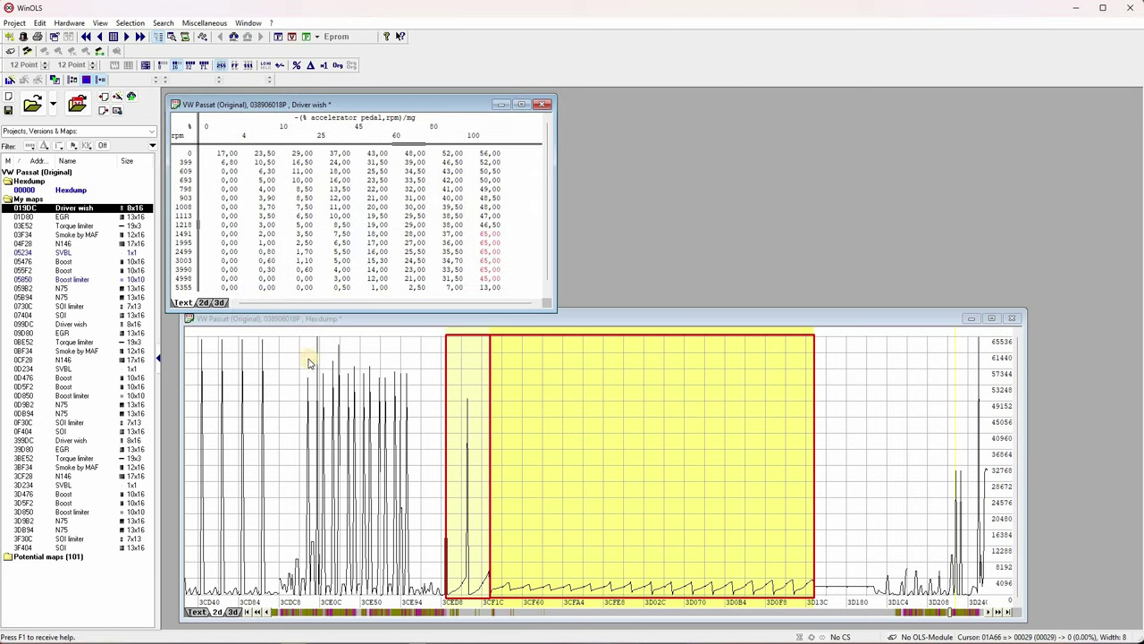
# Switch to LibreOffice Calc and copy the Smoke table values in D26:O41.
pyautogui.hotkey('alt', 'Tab')
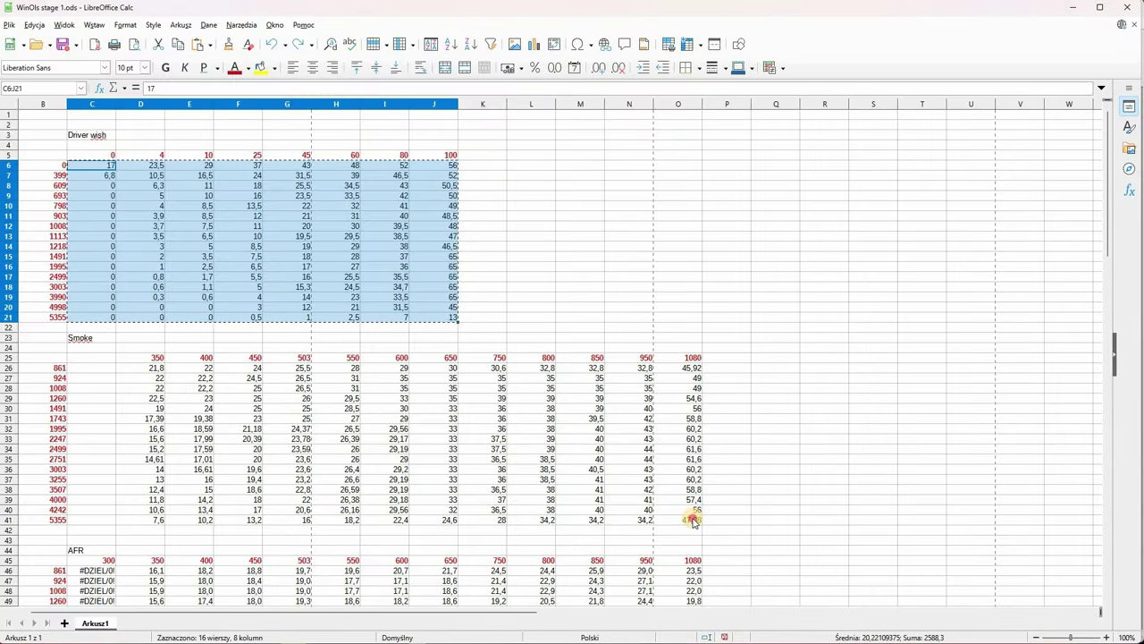
pyautogui.moveTo(153, 367); pyautogui.dragTo(693, 520)
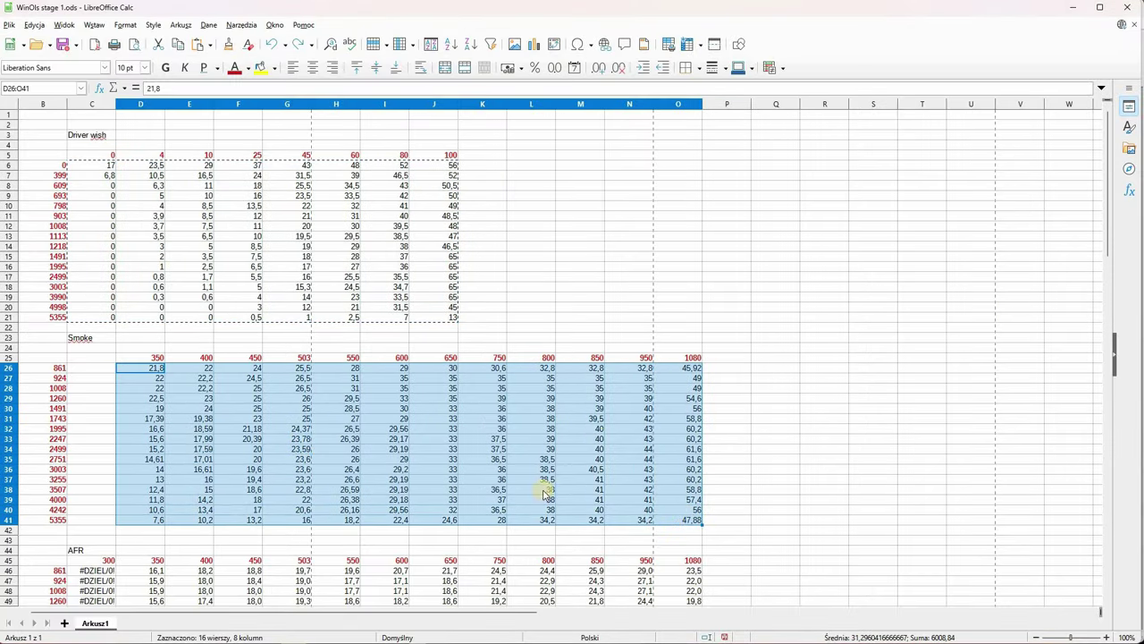
pyautogui.hotkey('ctrl', 'c')
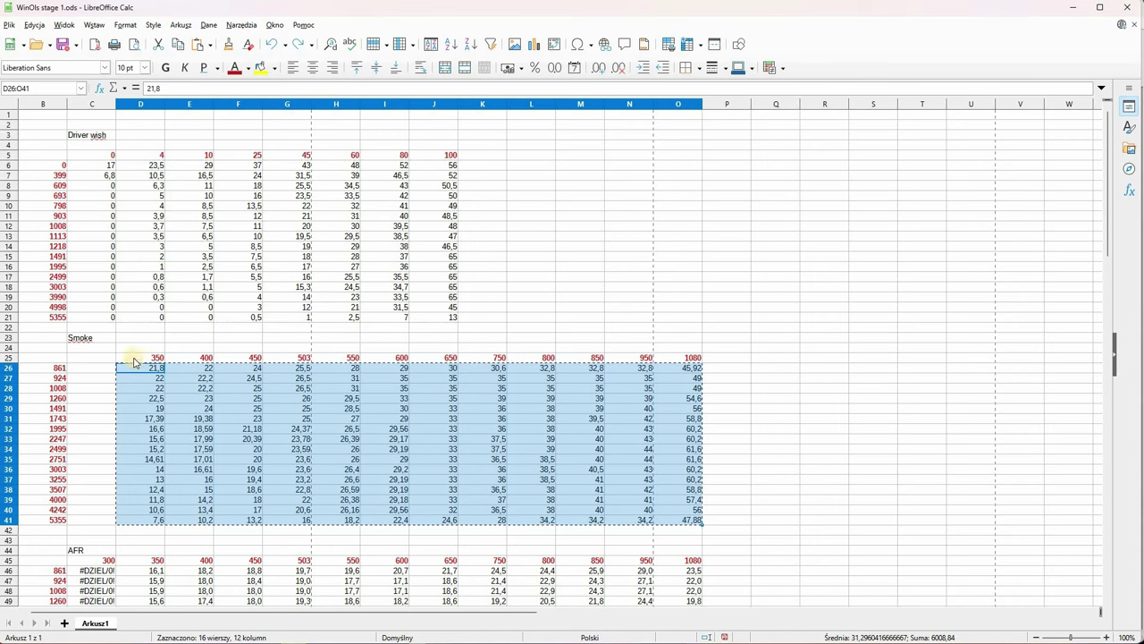
# Switch to WinOLS and paste the copied values into the 12x16 Smoke by MAF map at 03F34, starting from its first cell.
pyautogui.hotkey('alt', 'Tab')
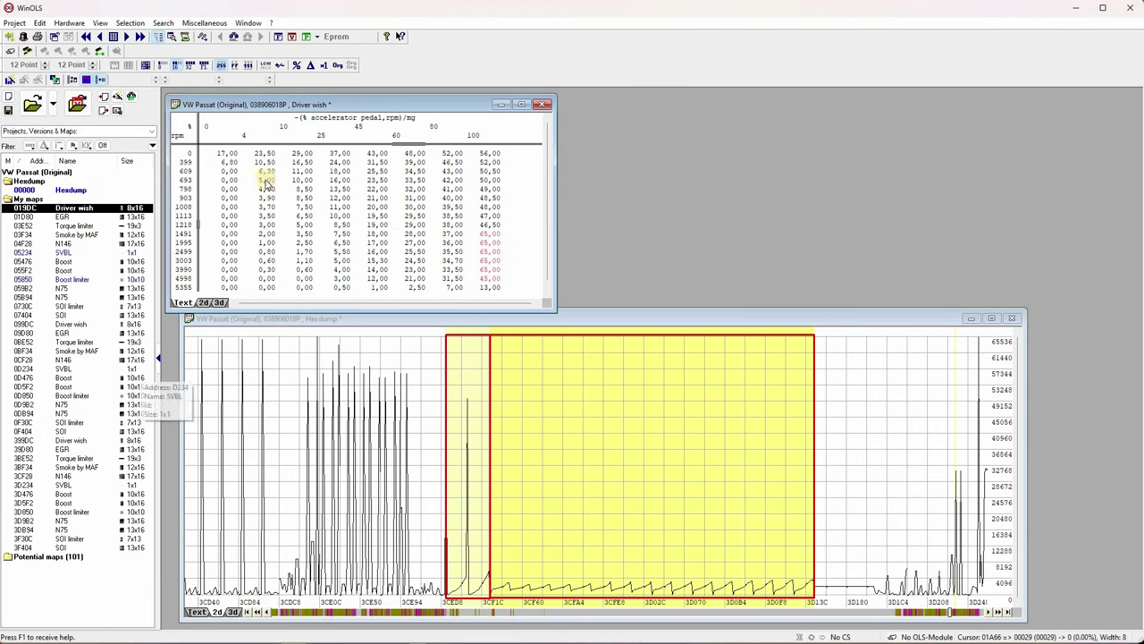
pyautogui.doubleClick(76, 234)
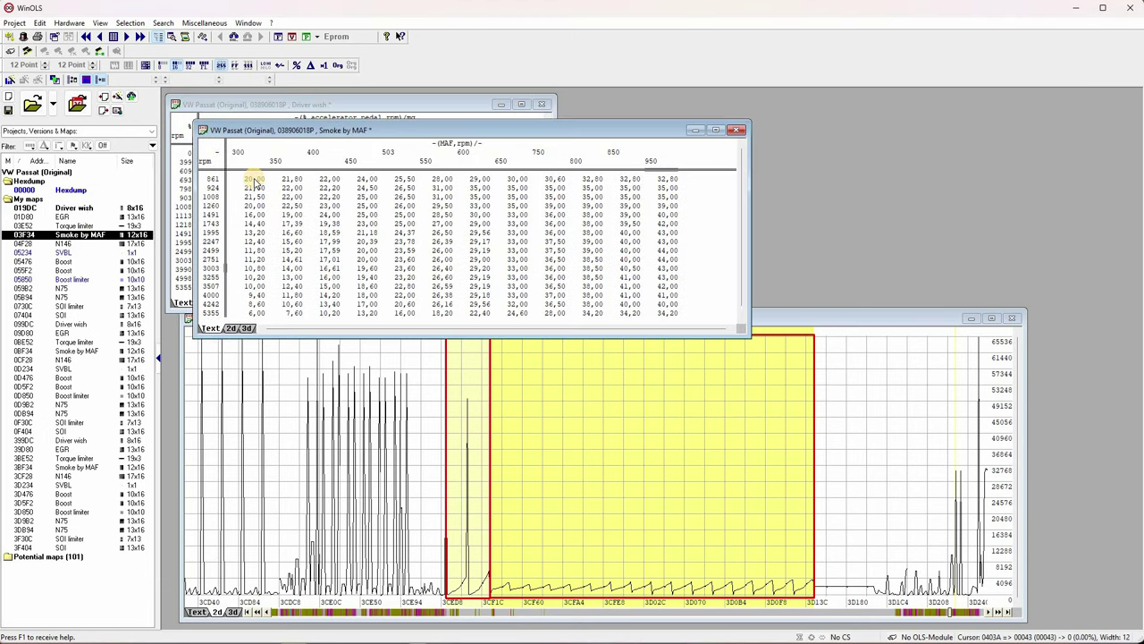
pyautogui.click(255, 179)
pyautogui.hotkey('ctrl', 'v')
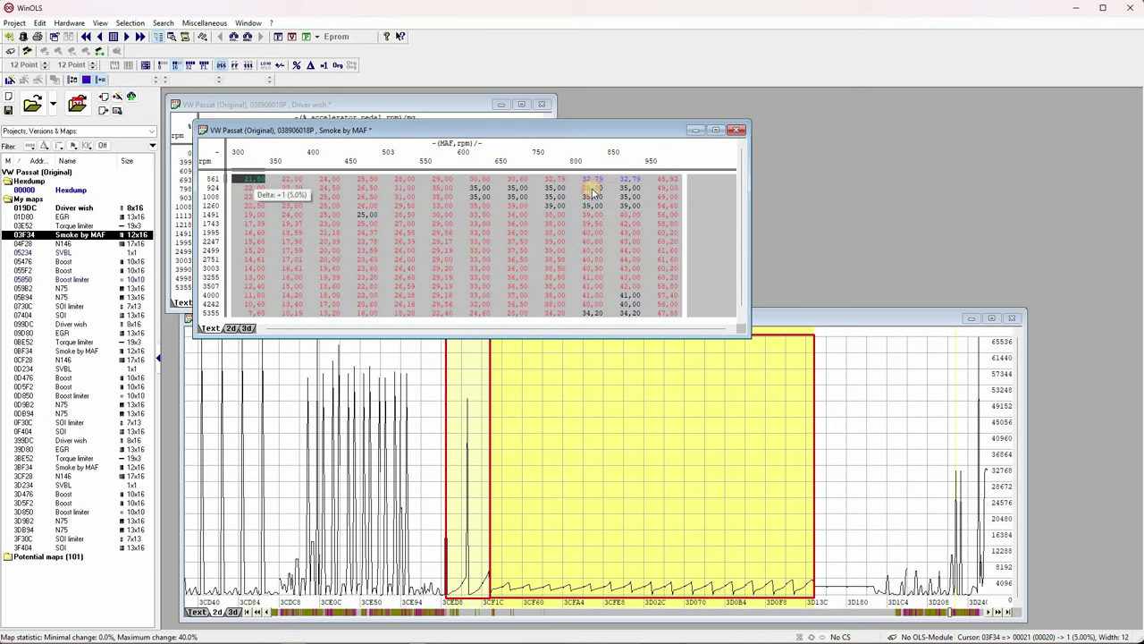
pyautogui.click(511, 223)
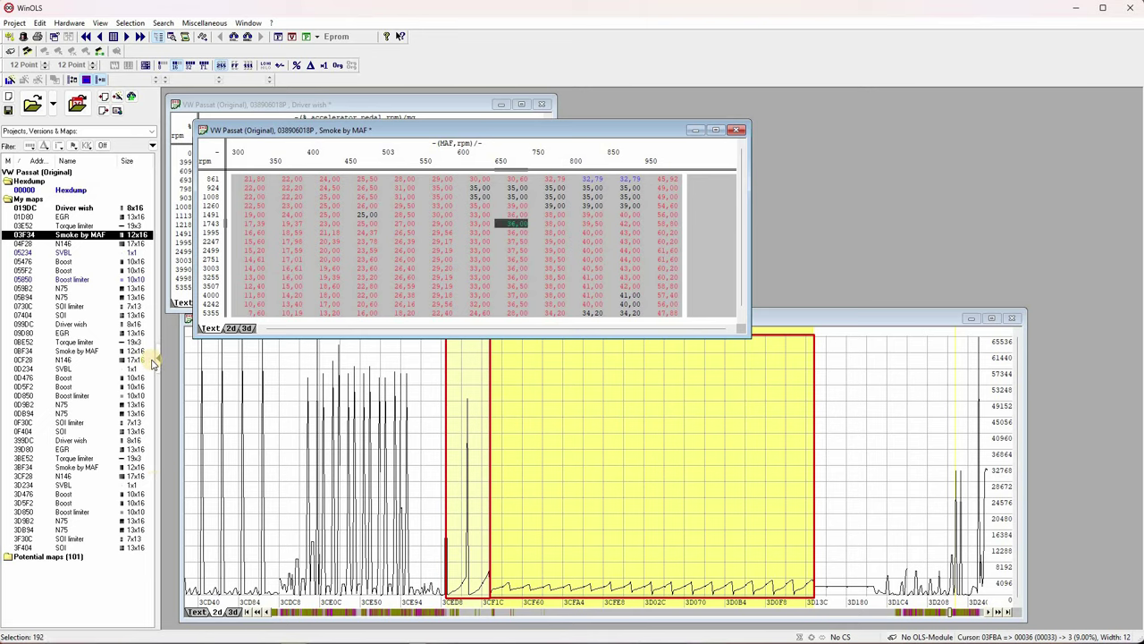
# Check the Smoke table's column headings in the spreadsheet and set the Smoke by MAF map's last MAF axis value to 1080.
pyautogui.hotkey('alt', 'Tab')
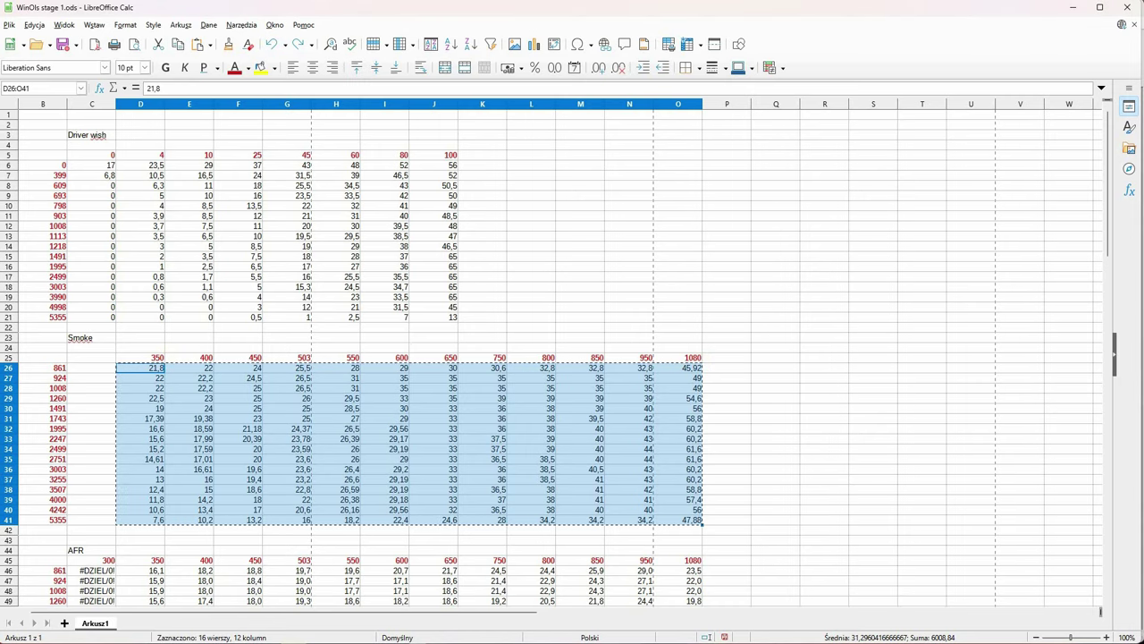
pyautogui.hotkey('alt', 'Tab')
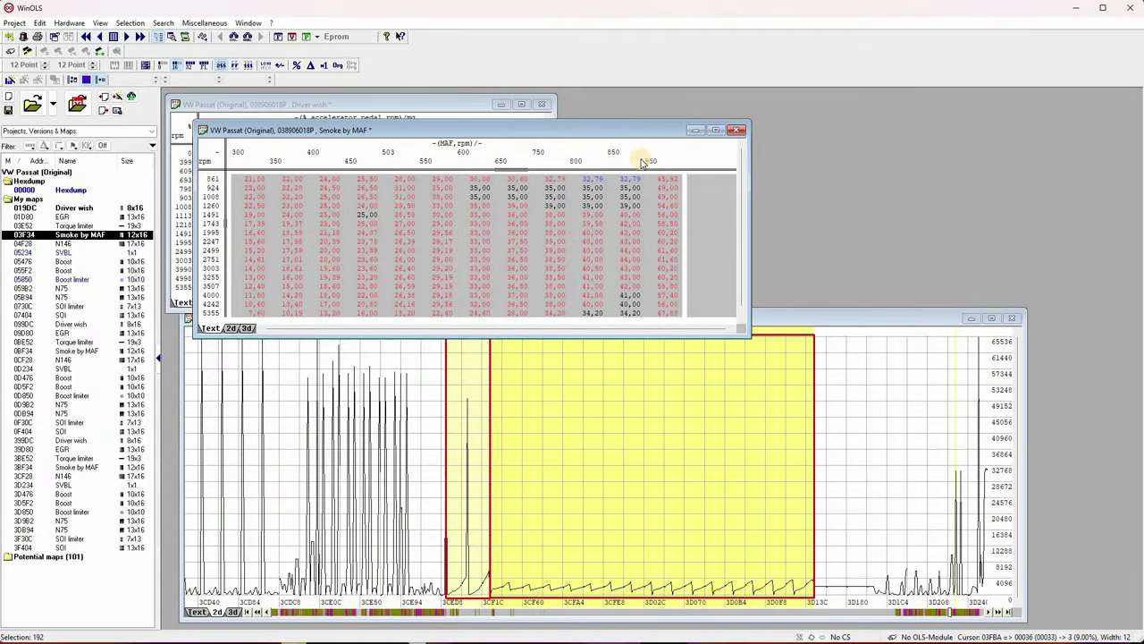
pyautogui.click(645, 161)
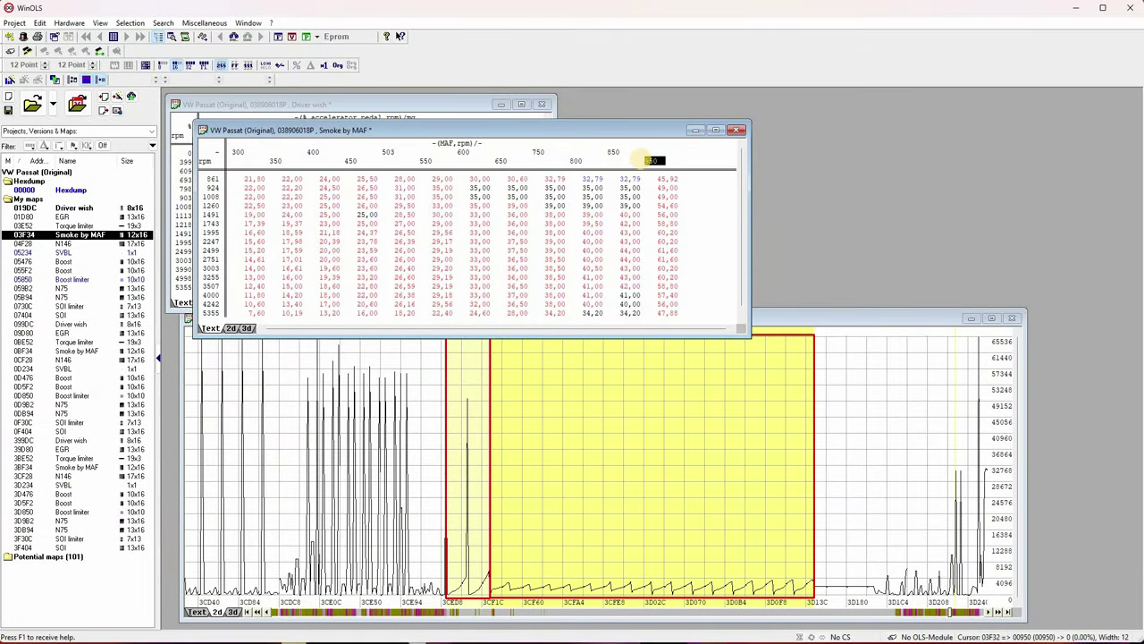
pyautogui.doubleClick(645, 161)
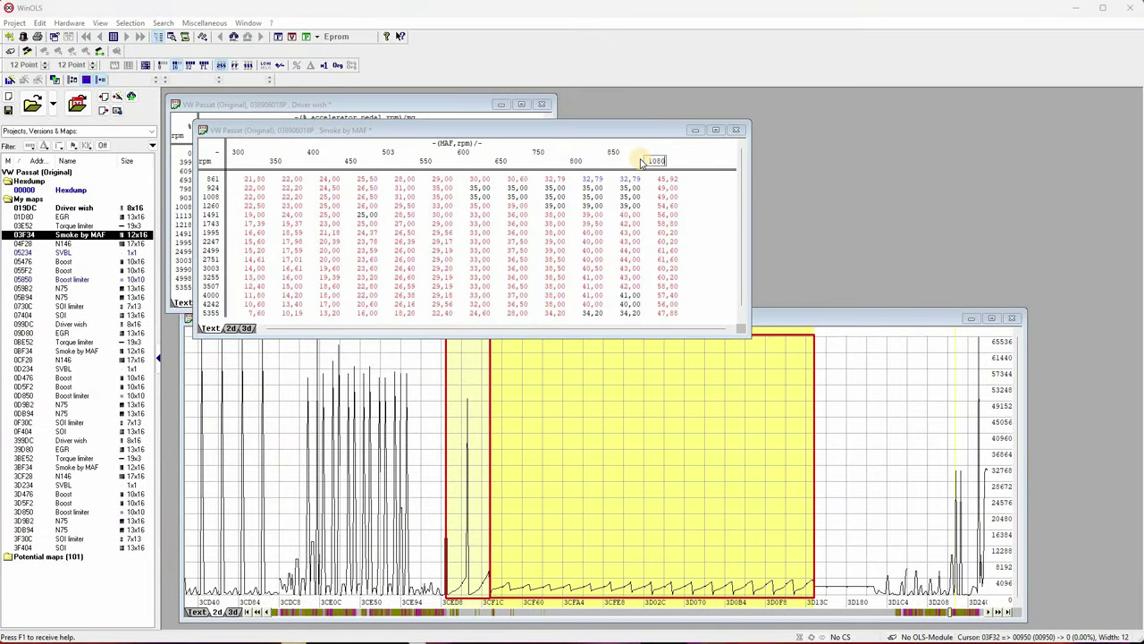
pyautogui.press('Return')
# Set the first MAF axis value of the Smoke by MAF map to 350.
pyautogui.press('Left')
pyautogui.press('Left')
pyautogui.press('Left')
pyautogui.press('Left')
pyautogui.press('Left')
pyautogui.press('Left')
pyautogui.press('Left')
pyautogui.press('Left')
pyautogui.press('Left')
pyautogui.press('Left')
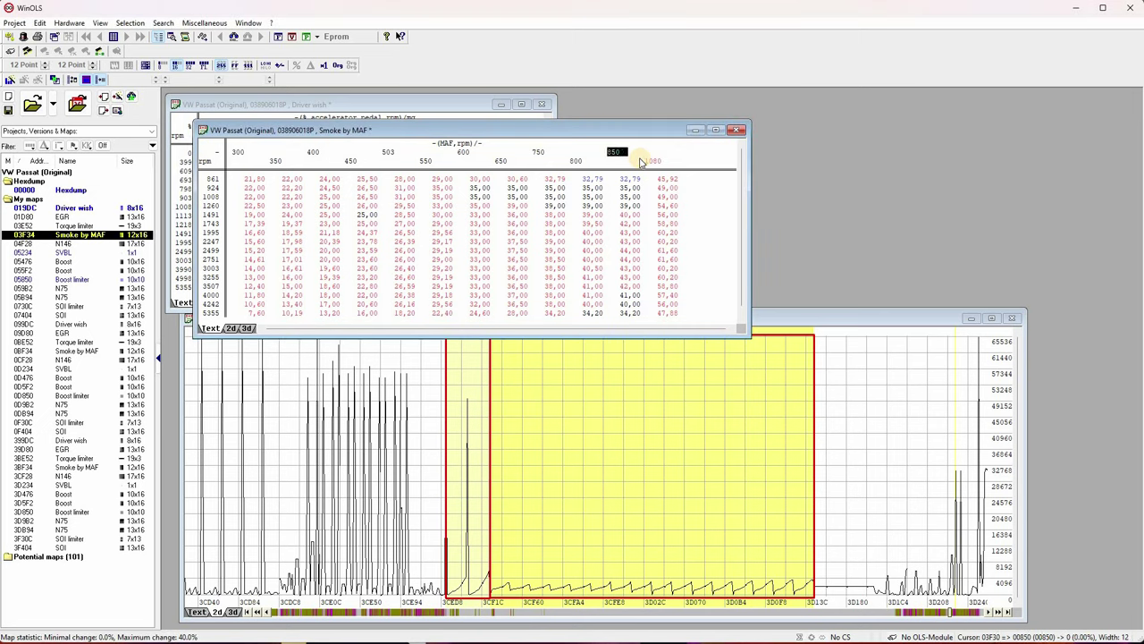
pyautogui.press('Left')
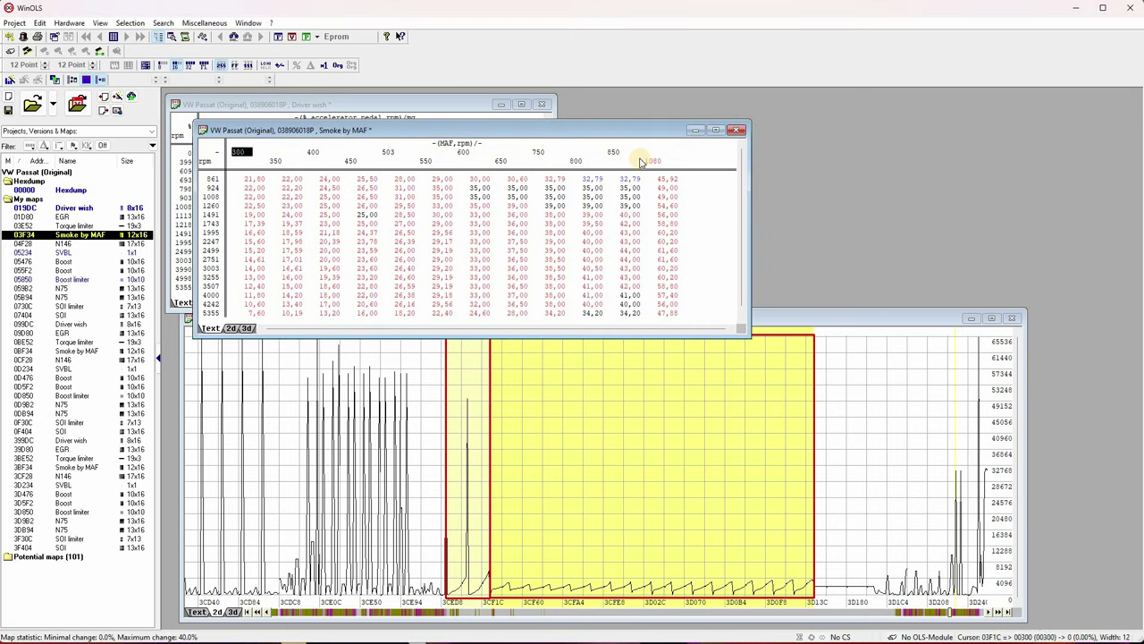
pyautogui.press('Return')
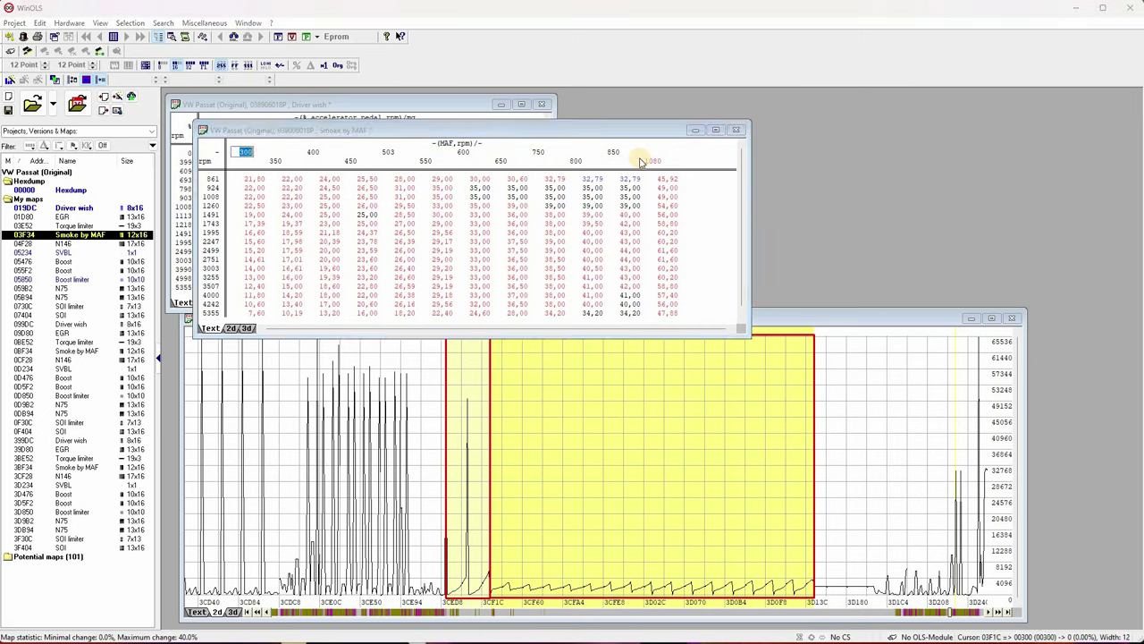
pyautogui.press('Return')
# Set the second and third MAF axis values of the Smoke by MAF map to 400 and 450.
pyautogui.press('Right')
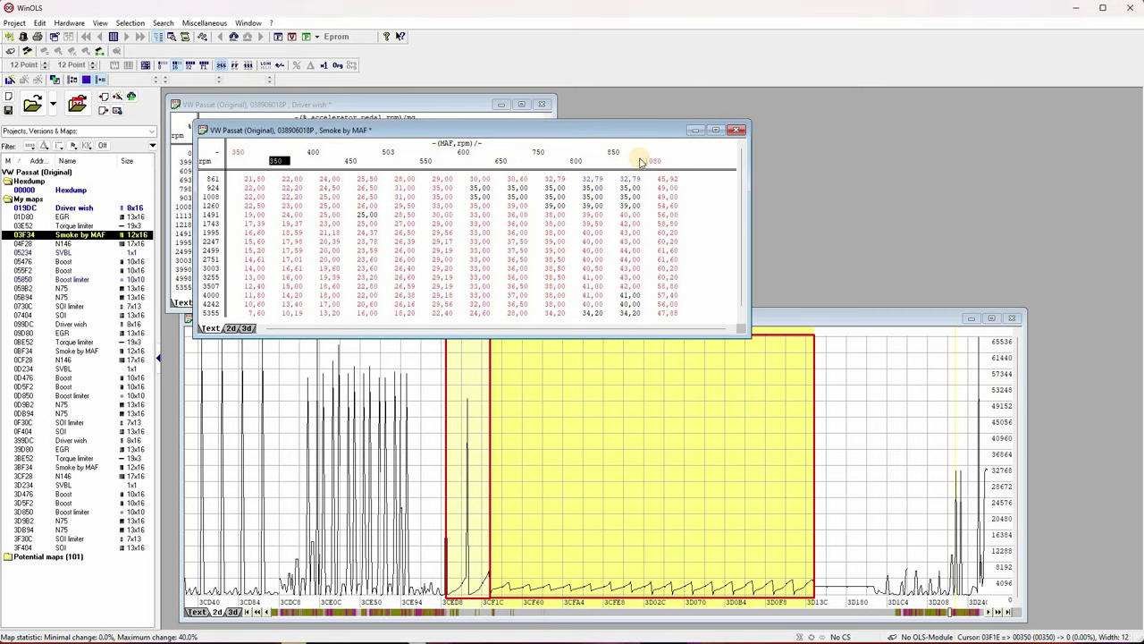
pyautogui.press('Return')
pyautogui.write('400')
pyautogui.press('Return')
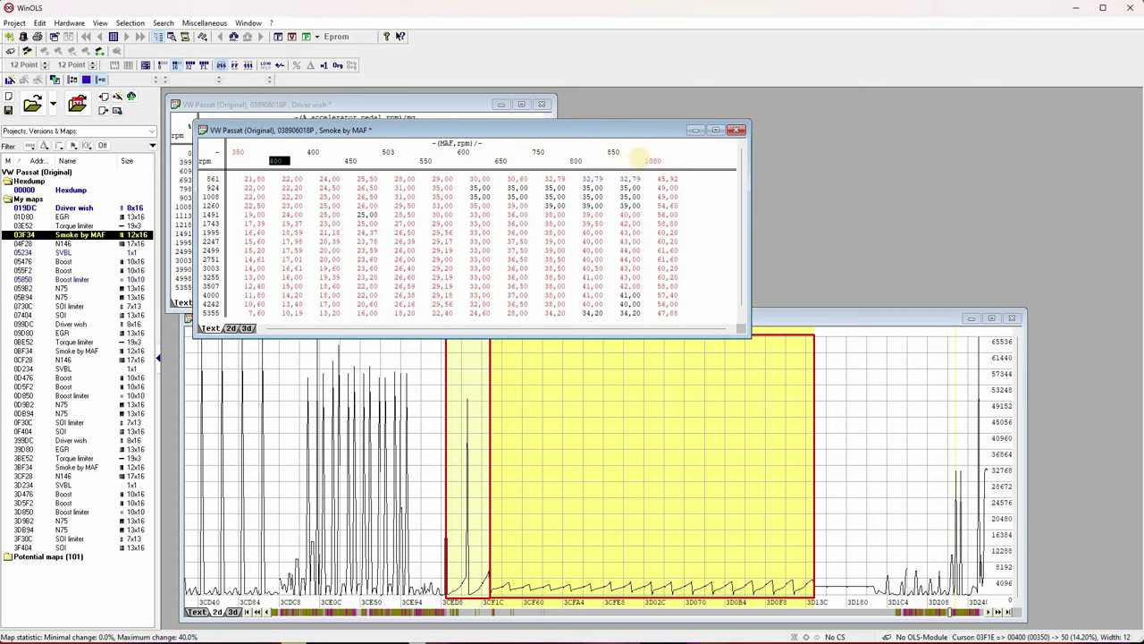
pyautogui.press('Right')
pyautogui.press('Return')
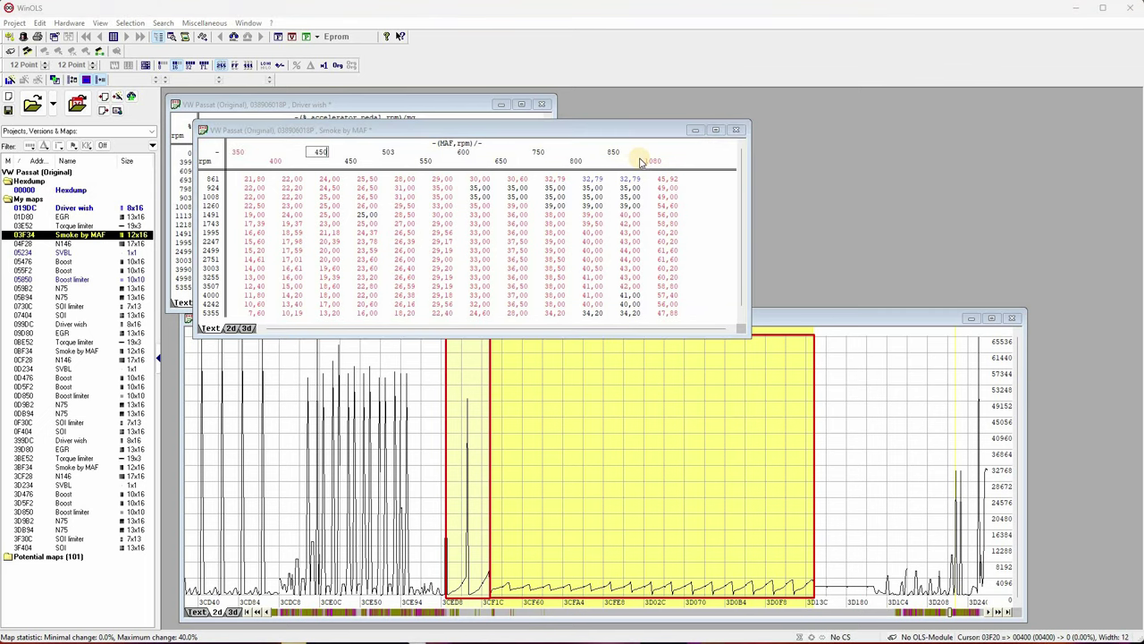
pyautogui.write('450')
pyautogui.press('Return')
# Set the fourth and fifth MAF axis values of the Smoke by MAF map to 503 and 550.
pyautogui.press('Right')
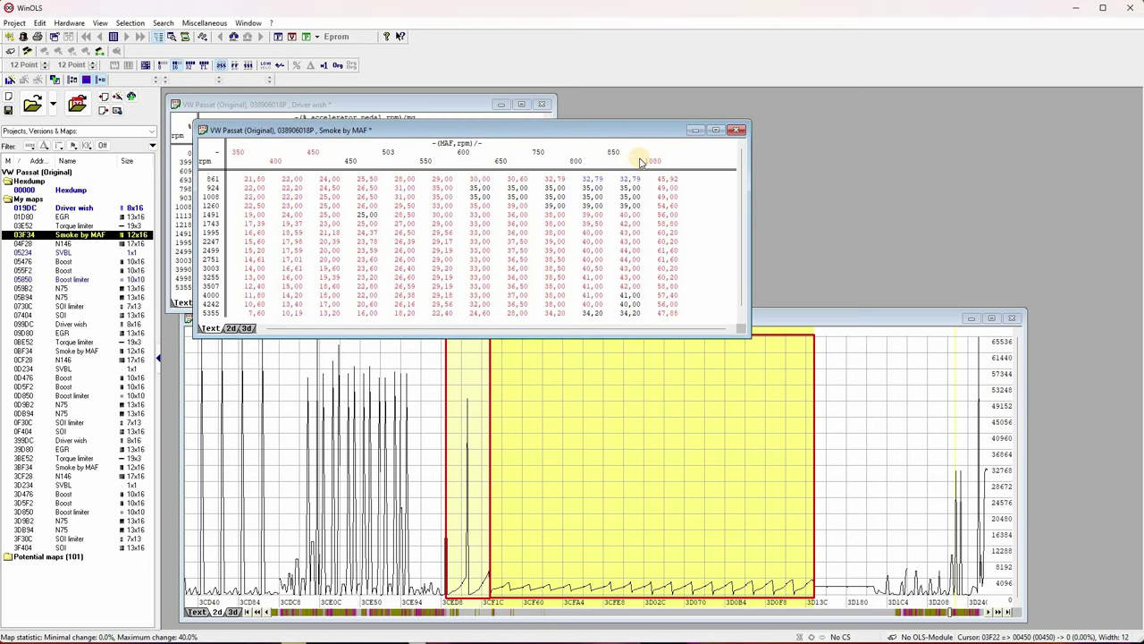
pyautogui.press('Return')
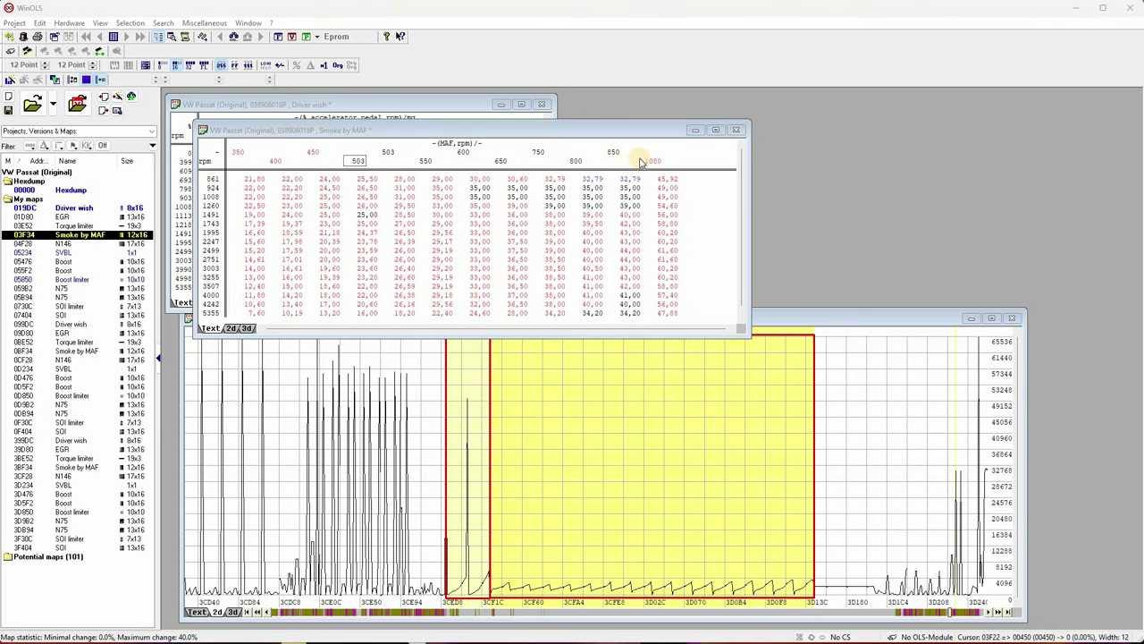
pyautogui.press('Return')
pyautogui.press('Right')
pyautogui.press('Return')
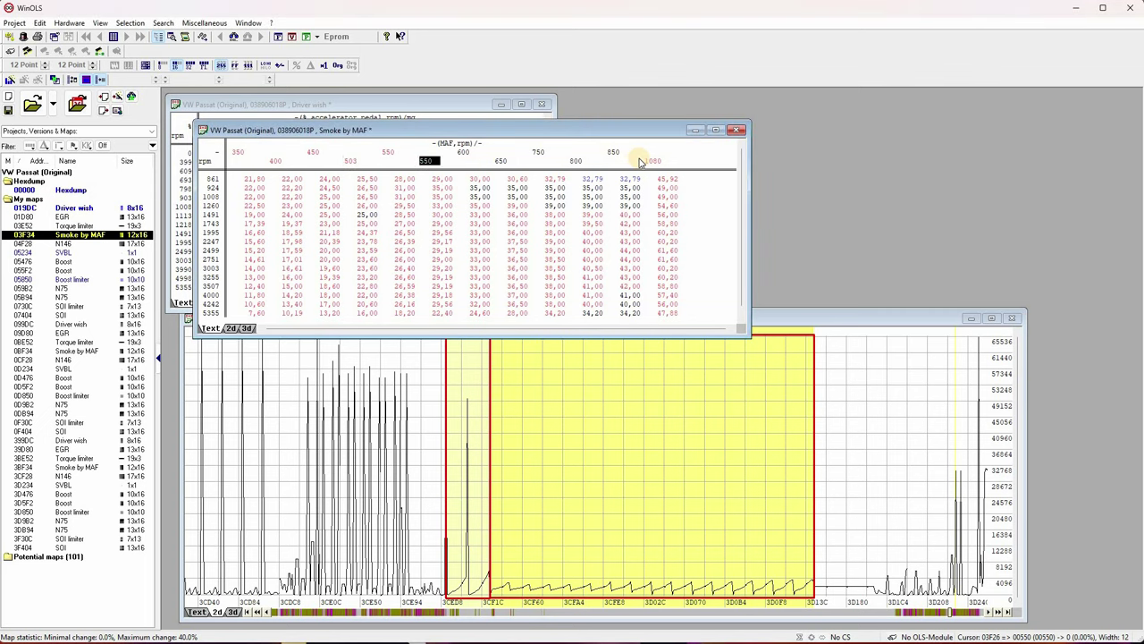
# Set the sixth and seventh MAF axis values of the Smoke by MAF map to 600 and 650.
pyautogui.press('Return')
pyautogui.write('600')
pyautogui.press('Return')
pyautogui.press('Right')
pyautogui.press('Return')
pyautogui.write('650')
pyautogui.press('Return')
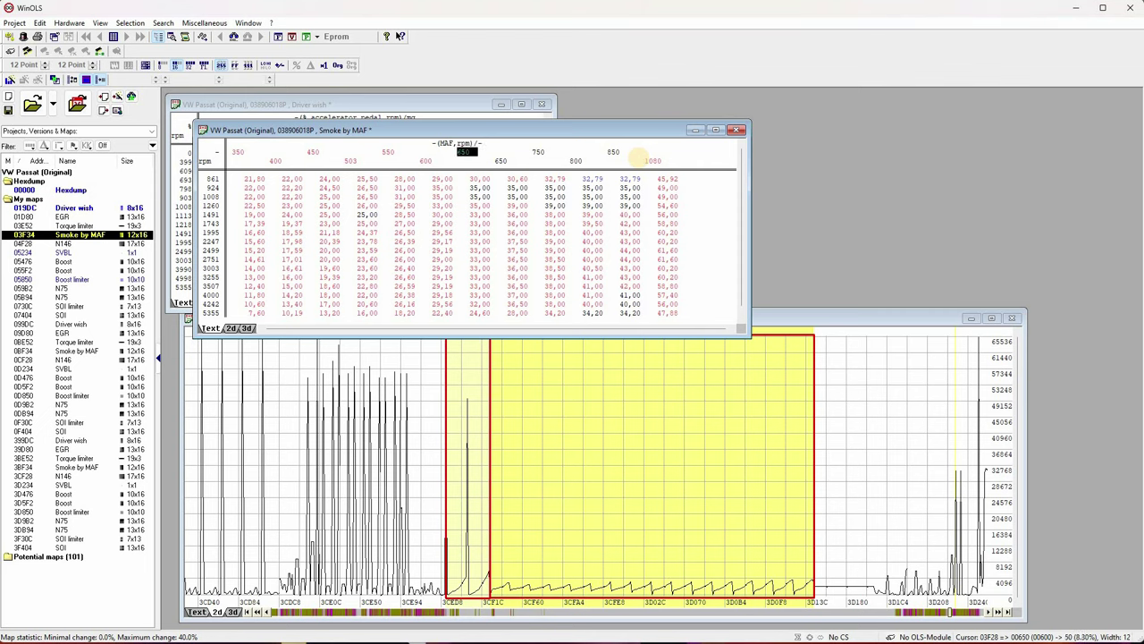
# Set the eighth and ninth MAF axis values of the Smoke by MAF map to 750 and 800.
pyautogui.press('Right')
pyautogui.press('Return')
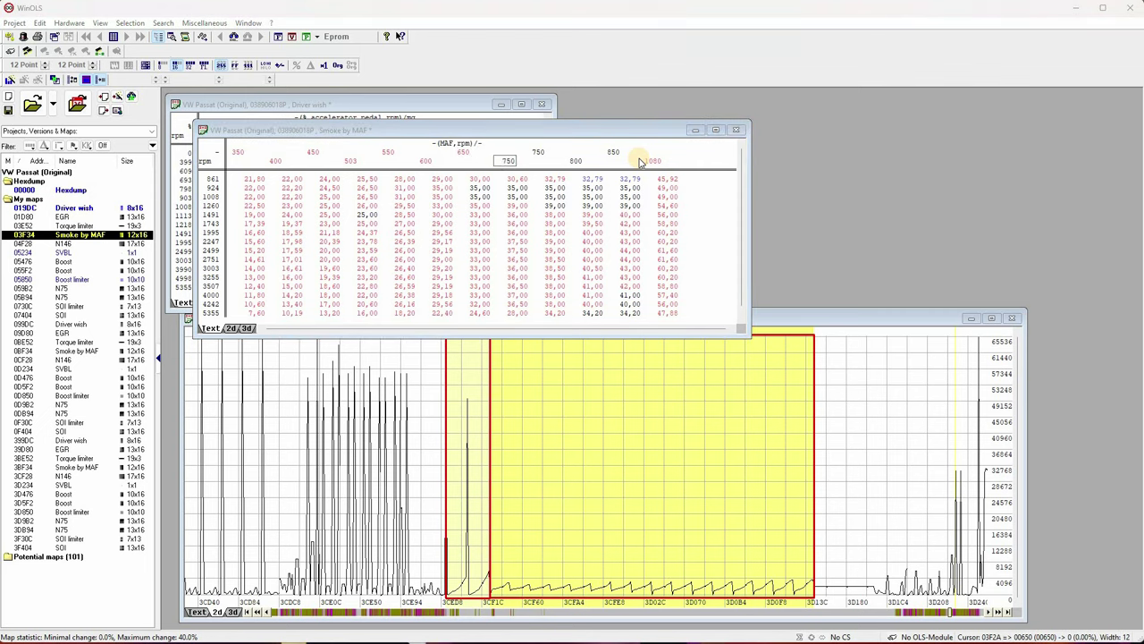
pyautogui.press('Return')
pyautogui.press('Right')
pyautogui.press('Return')
# Set the tenth and eleventh MAF axis values of the Smoke by MAF map to 850 and 950.
pyautogui.press('Return')
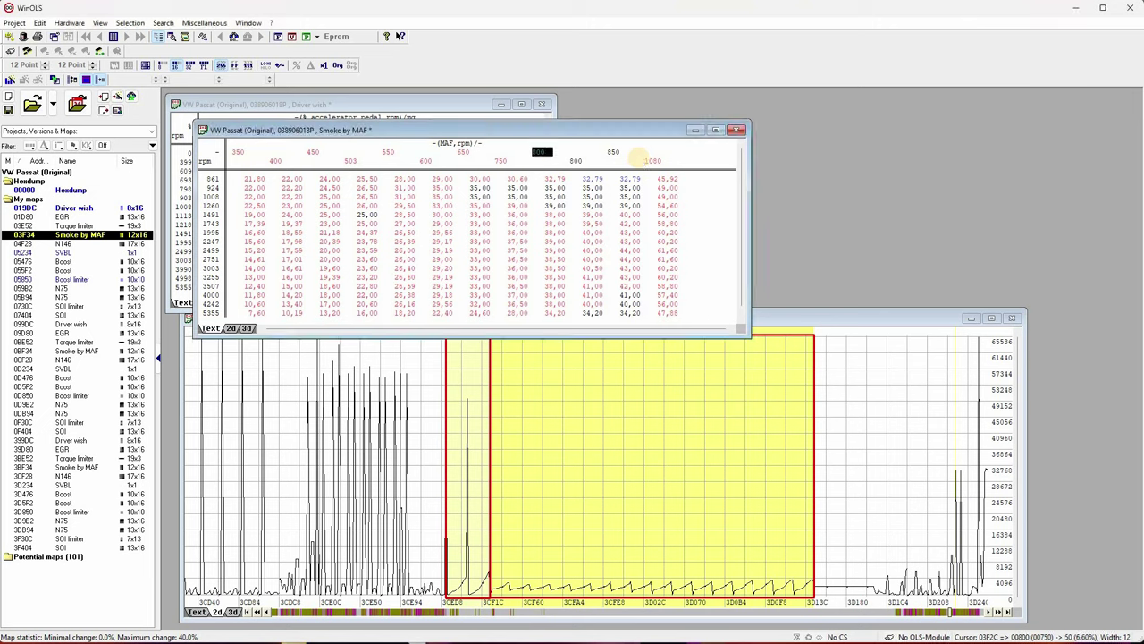
pyautogui.press('Right')
pyautogui.press('Return')
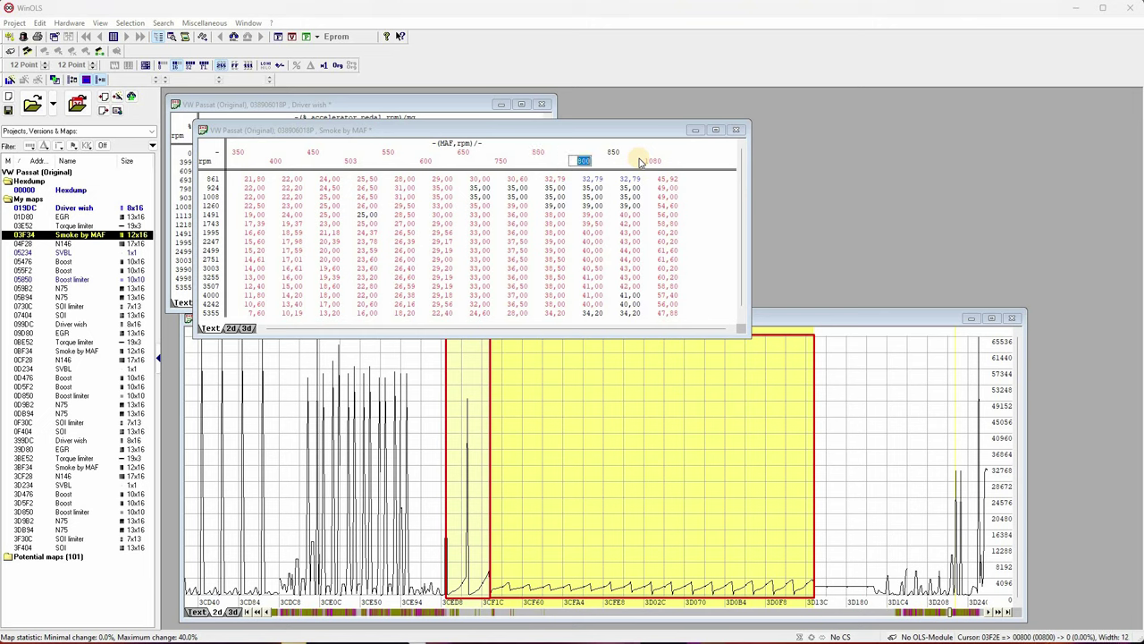
pyautogui.press('Return')
pyautogui.press('Right')
pyautogui.press('Return')
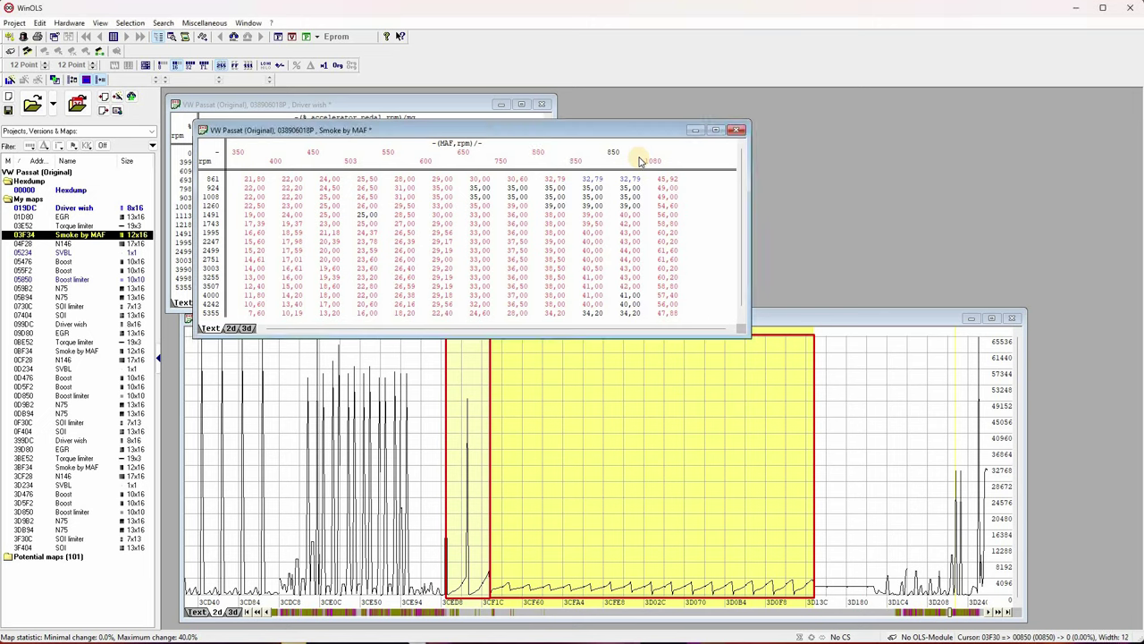
pyautogui.press('Return')
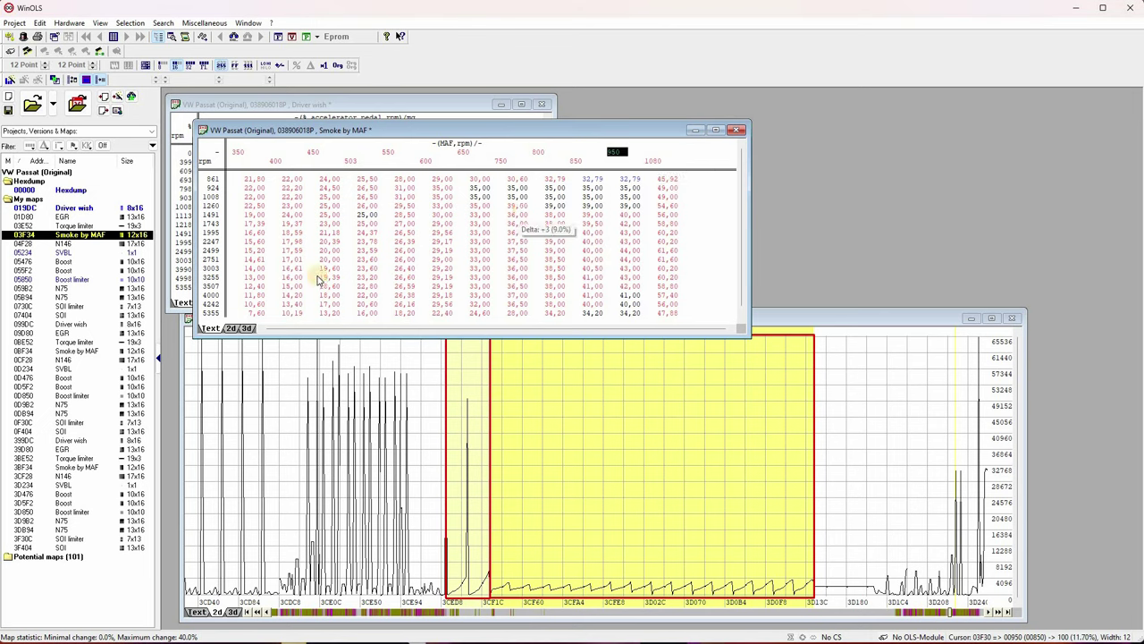
pyautogui.click(513, 213)
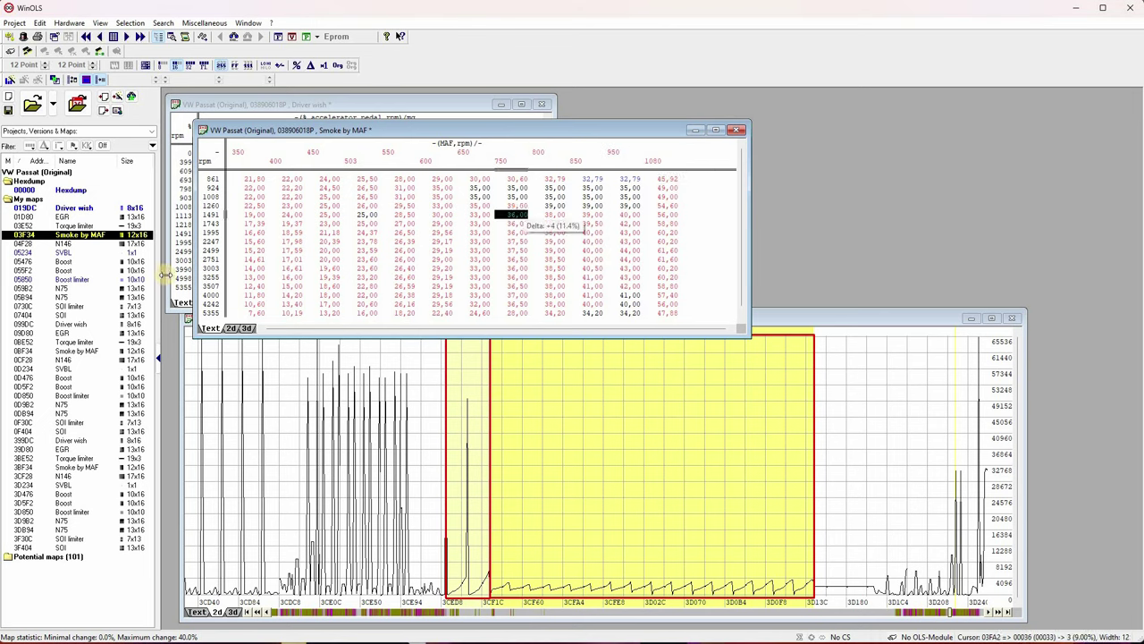
# Open the Torque limiter map at 03E52 and set its value factor to 0.01.
pyautogui.doubleClick(84, 226)
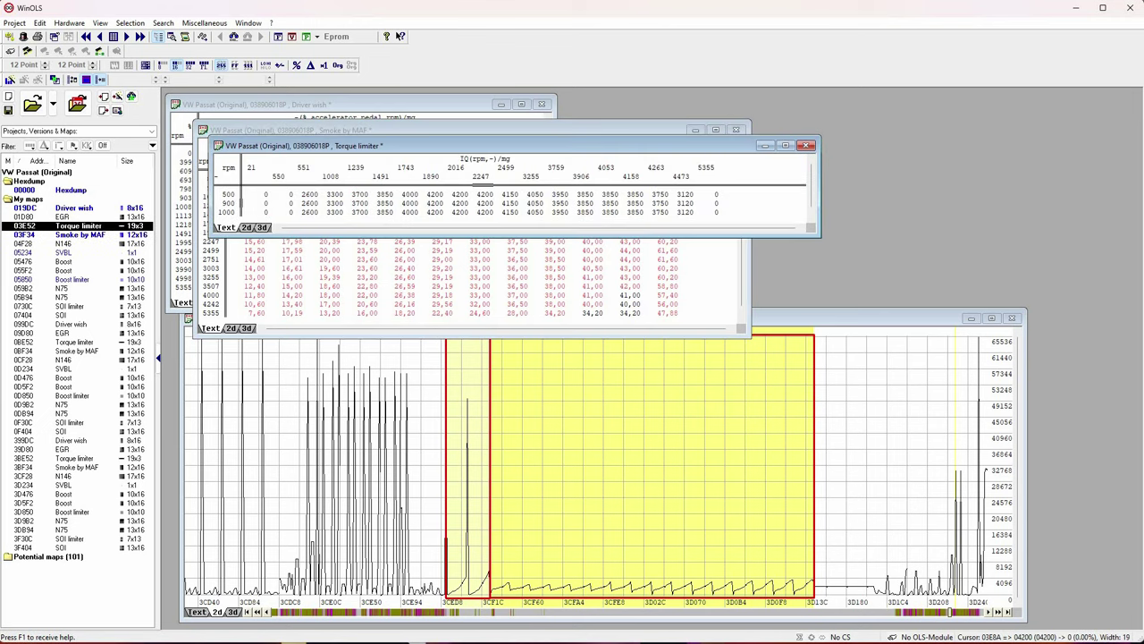
pyautogui.hotkey('alt', 'Tab')
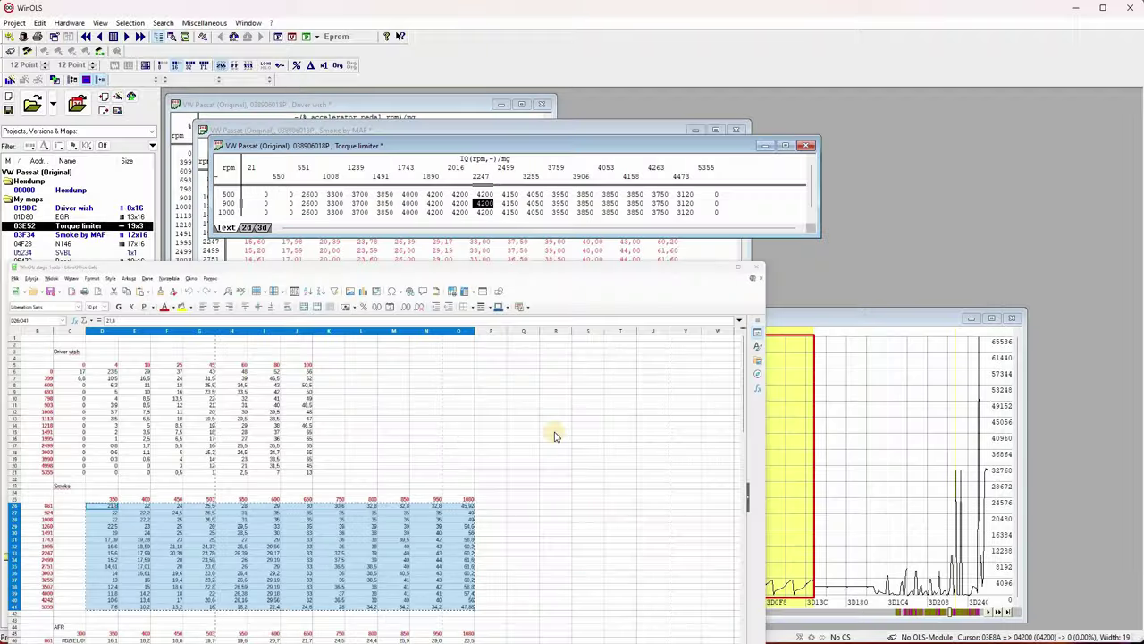
pyautogui.scroll(-18, 549, 378)
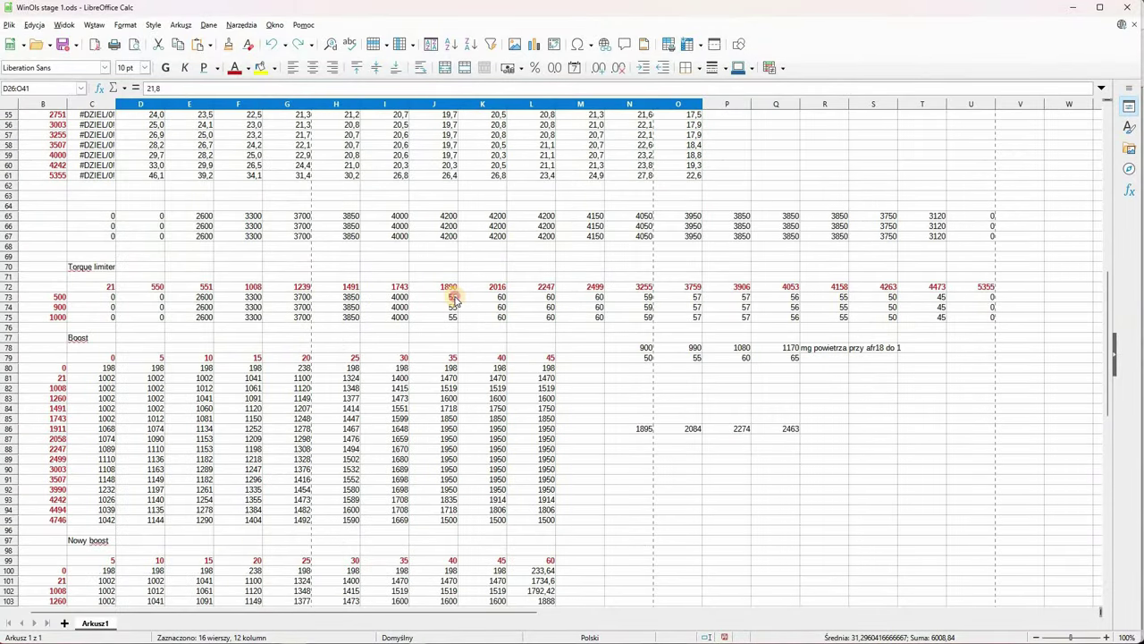
pyautogui.click(453, 297)
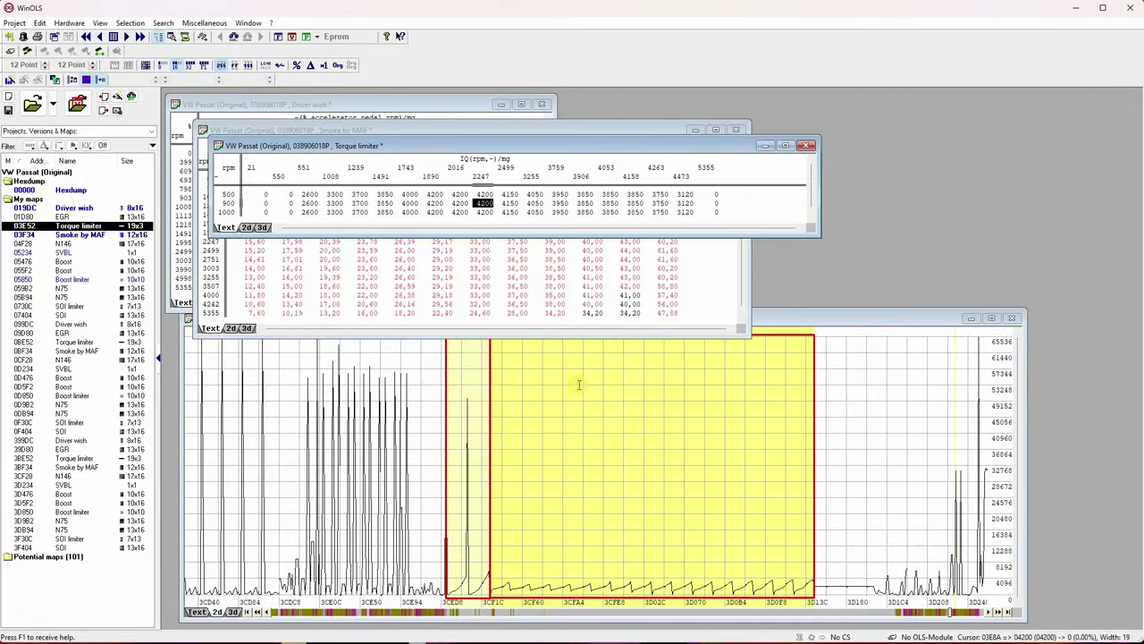
pyautogui.press('p')
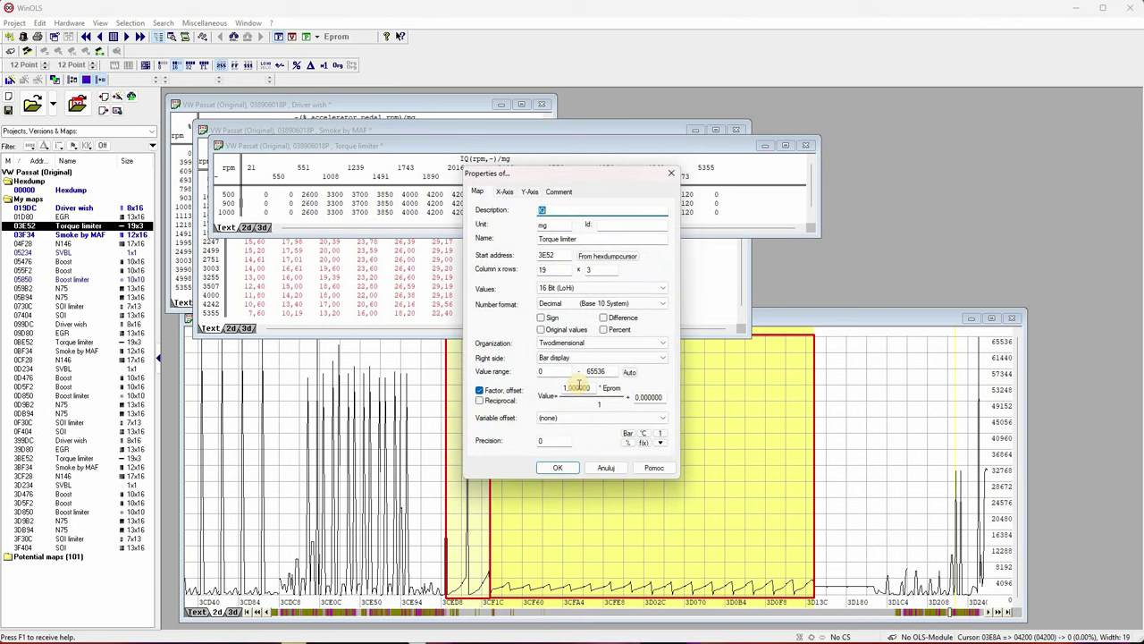
pyautogui.doubleClick(578, 386)
pyautogui.write('0,')
pyautogui.write('01')
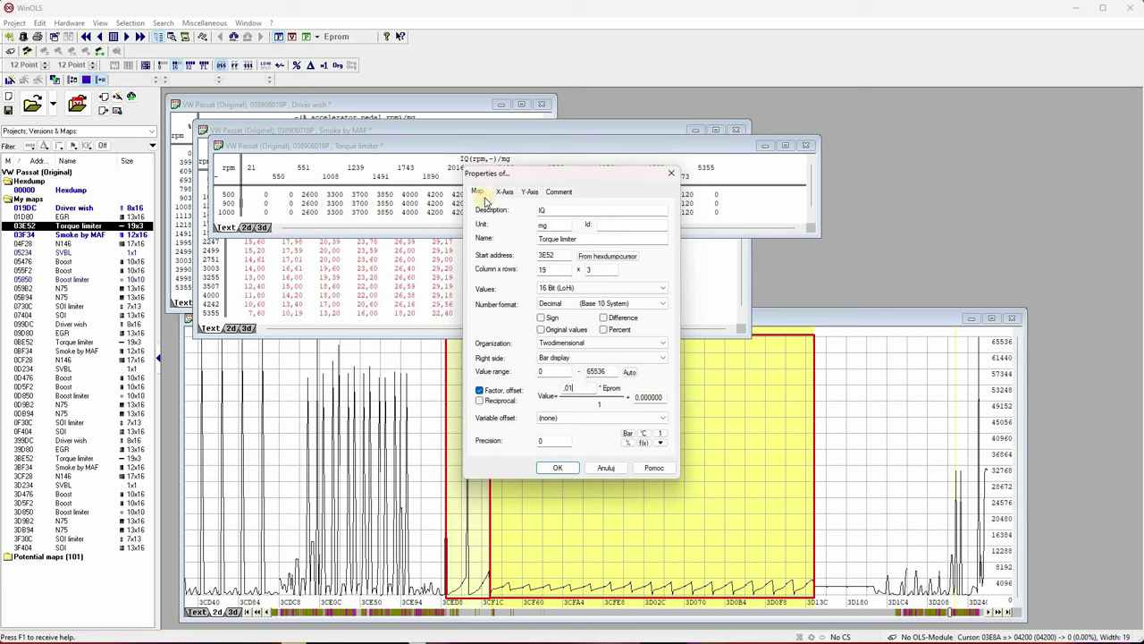
pyautogui.press('Return')
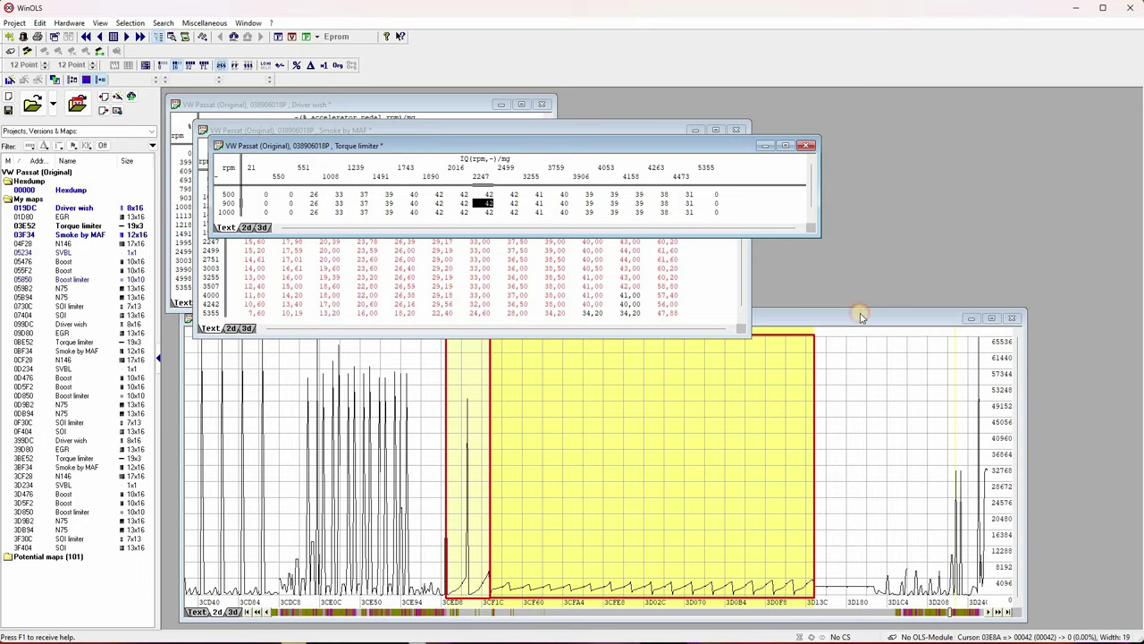
# Switch to LibreOffice Calc and copy the Torque limiter values for 1890 to 4473 rpm, cells J73:T75.
pyautogui.hotkey('alt', 'Tab')
pyautogui.moveTo(451, 297); pyautogui.dragTo(885, 317)
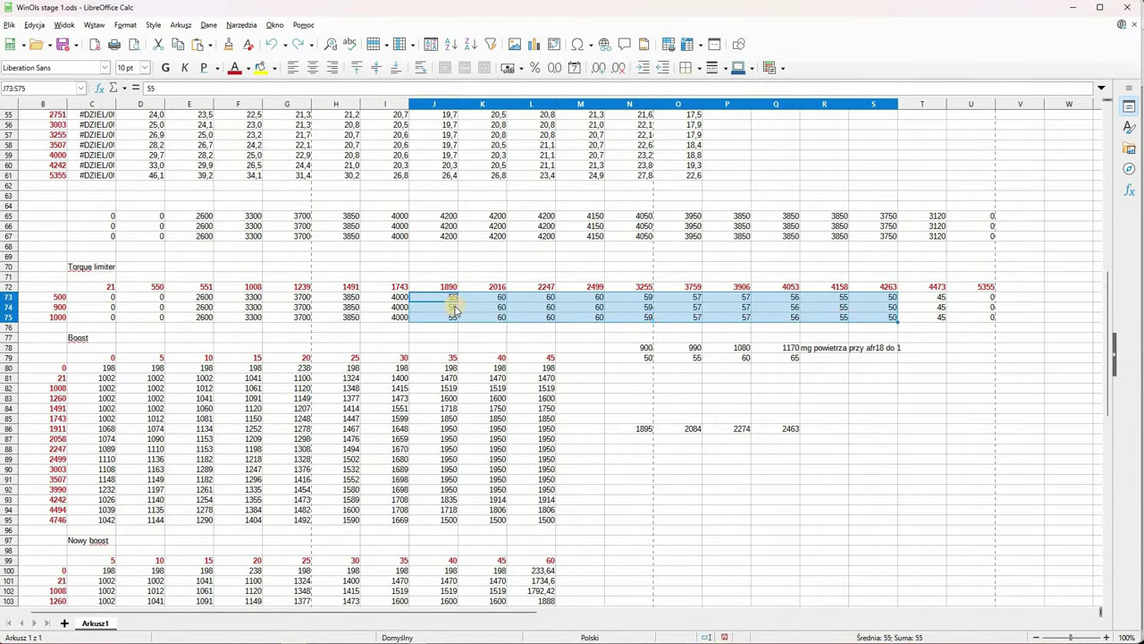
pyautogui.hotkey('shift', 'Right')
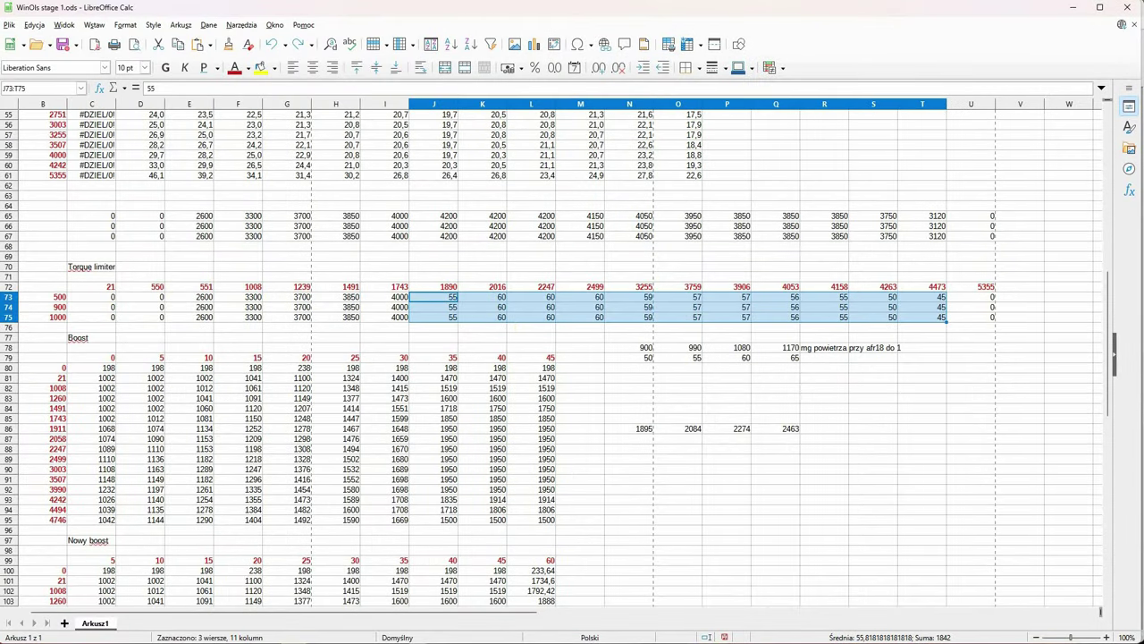
pyautogui.rightClick(454, 304)
pyautogui.click(487, 326)
# Switch to WinOLS and paste the copied values into all three rows of the Torque limiter map, starting at 1890 rpm.
pyautogui.hotkey('alt', 'Tab')
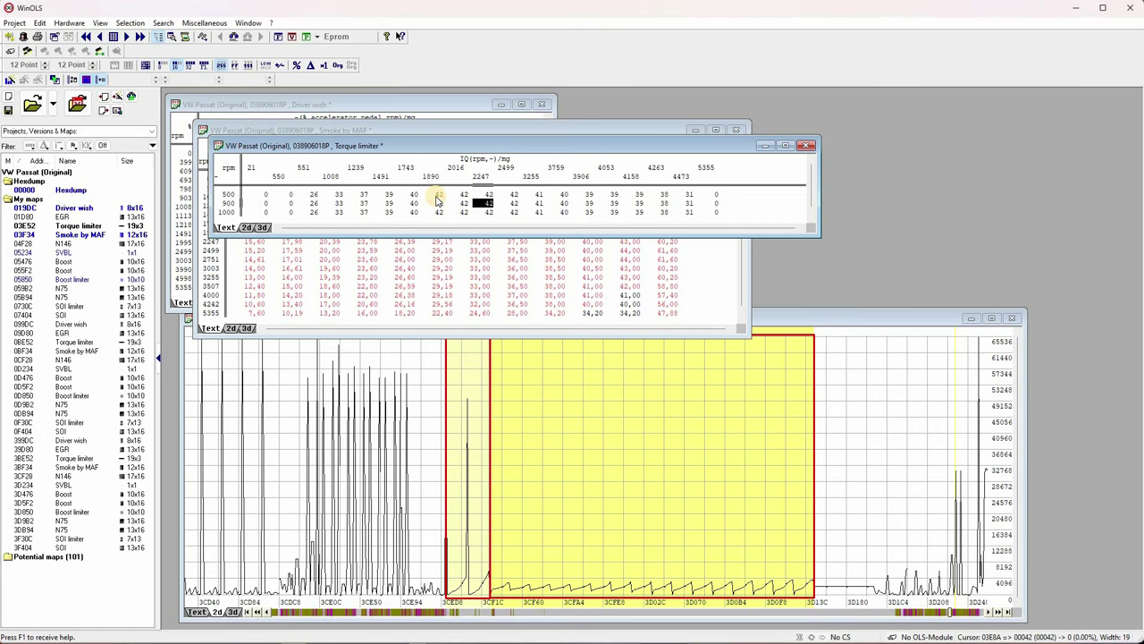
pyautogui.click(436, 196)
pyautogui.click(608, 195)
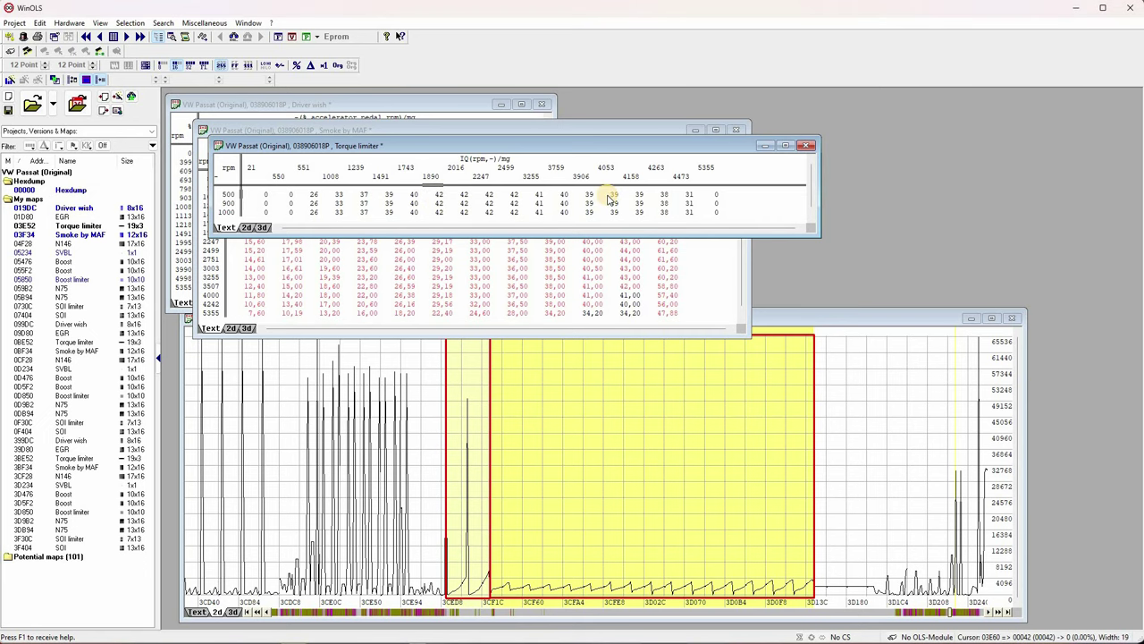
pyautogui.hotkey('ctrl', 'v')
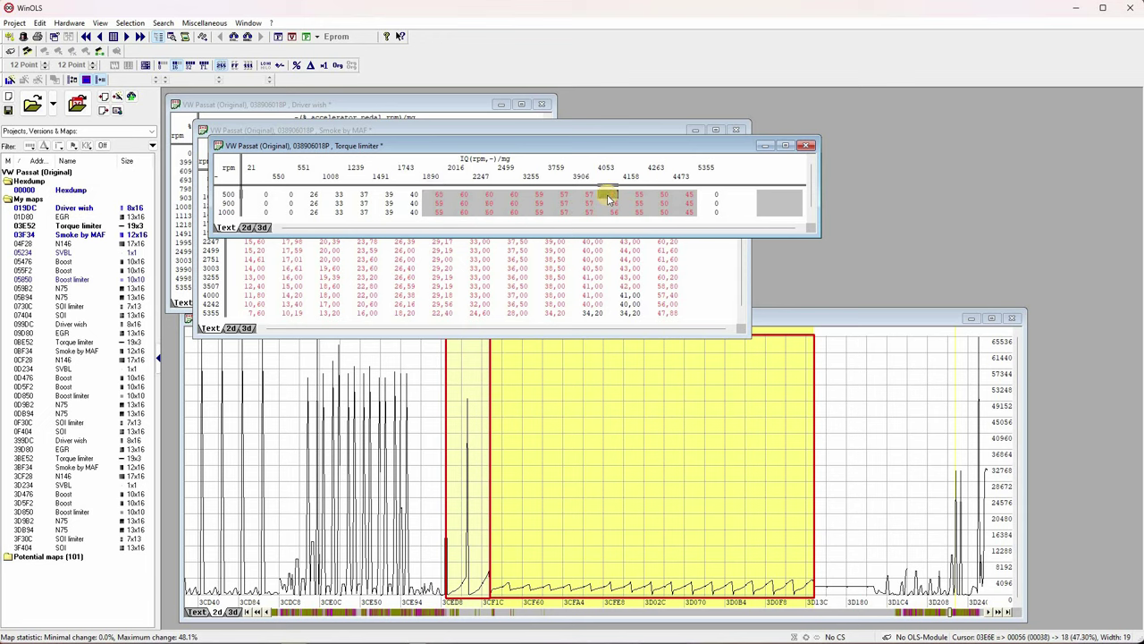
pyautogui.click(498, 206)
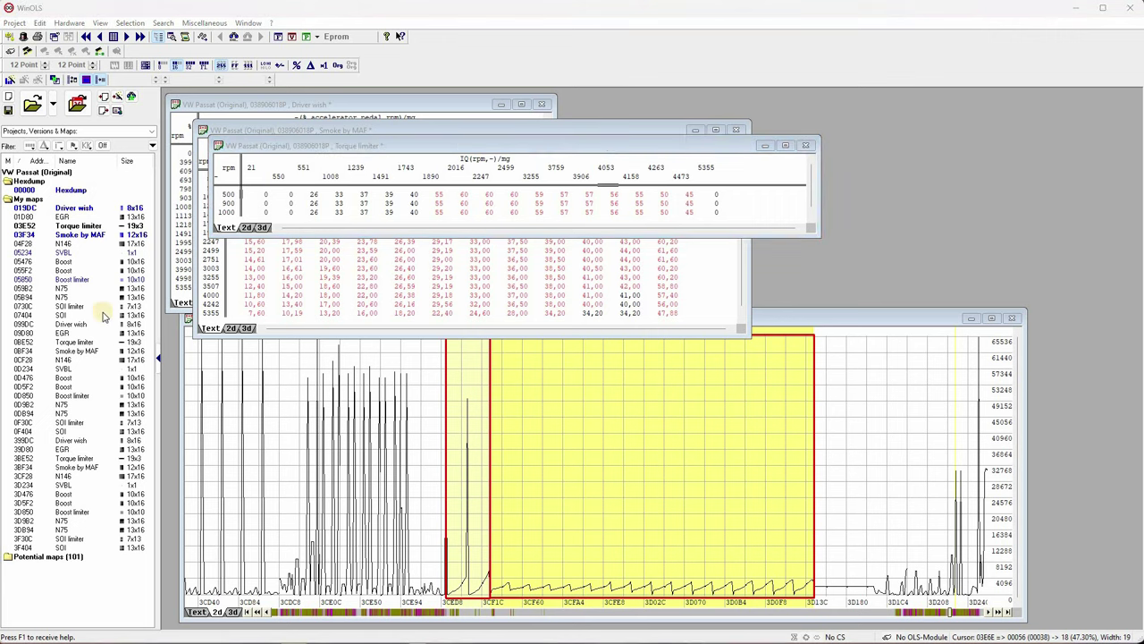
# Switch to LibreOffice Calc and copy the values of the "Nowy boost" table, cells C100:L115.
pyautogui.hotkey('alt', 'Tab')
pyautogui.scroll(-4, 541, 468)
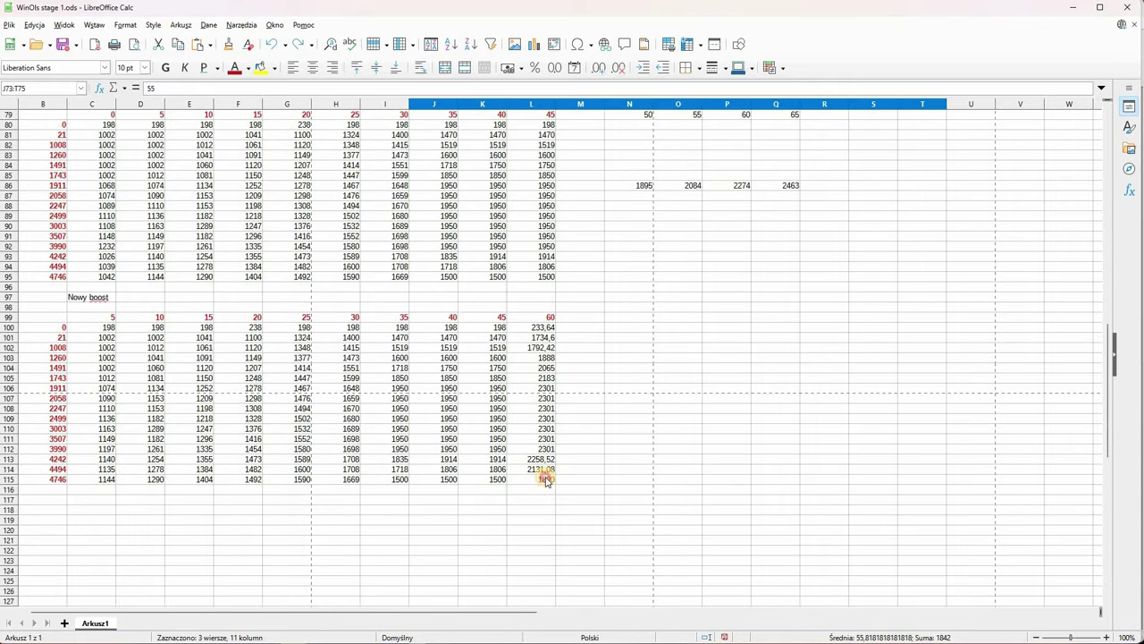
pyautogui.moveTo(98, 327); pyautogui.dragTo(542, 479)
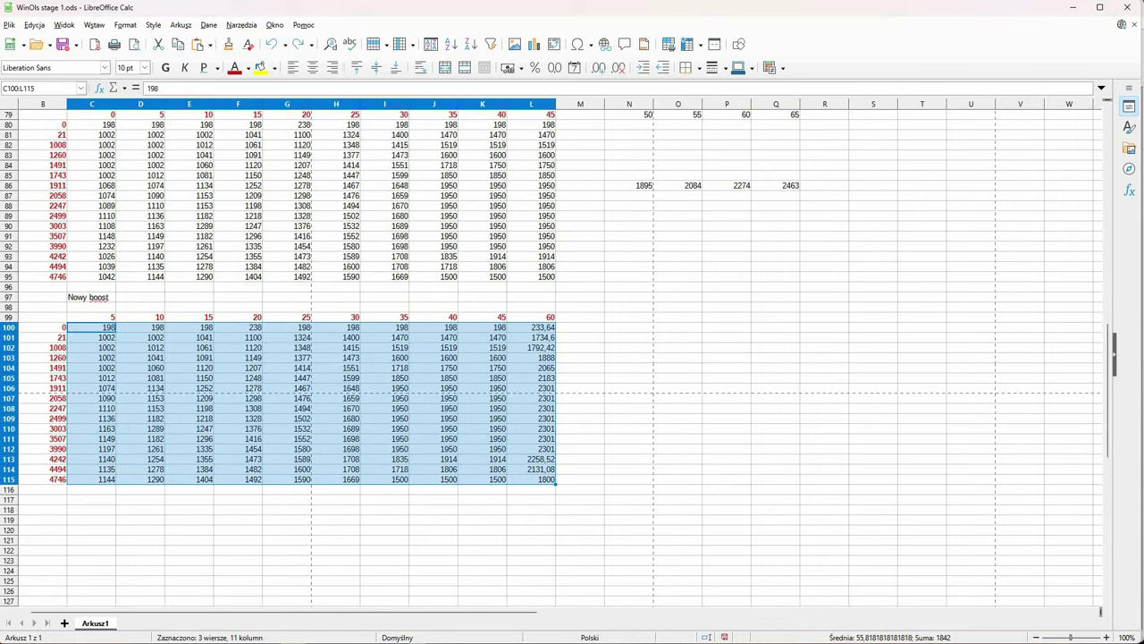
pyautogui.hotkey('ctrl', 'c')
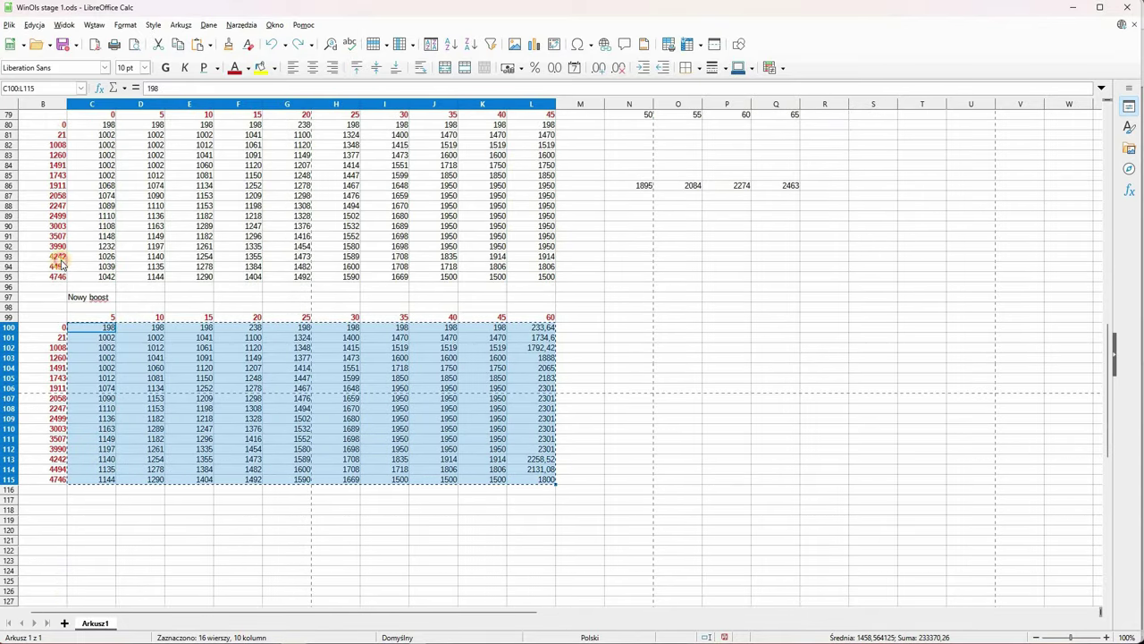
# Switch to WinOLS, open the Boost map at 05476 and paste the copied boost values over the whole map.
pyautogui.hotkey('alt', 'Tab')
pyautogui.doubleClick(62, 261)
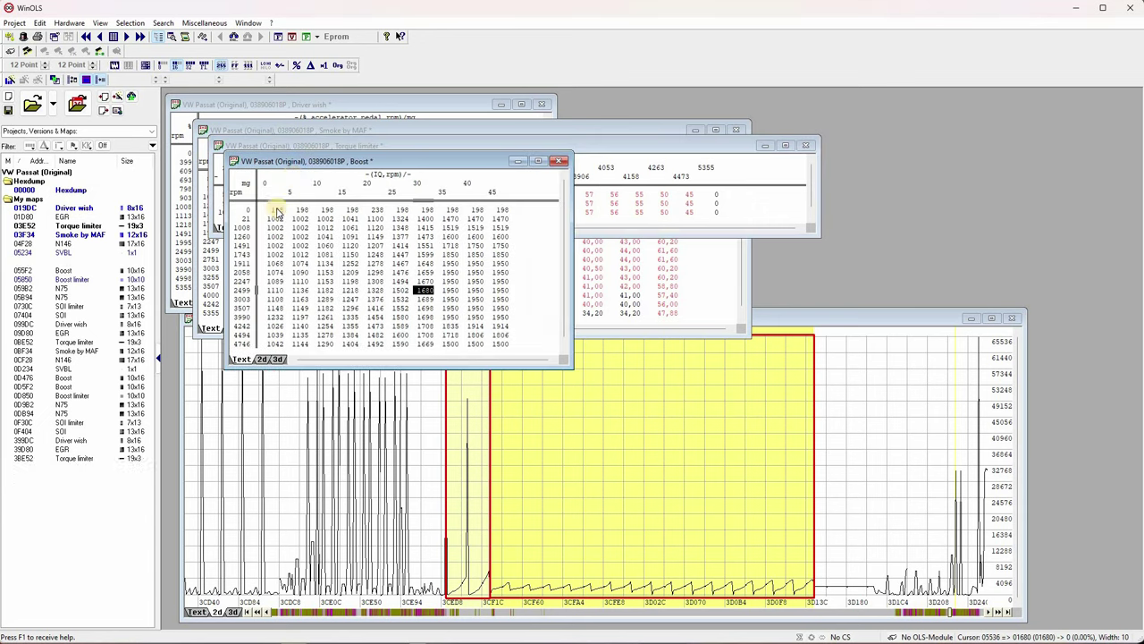
pyautogui.click(64, 265)
pyautogui.hotkey('ctrl', 'v')
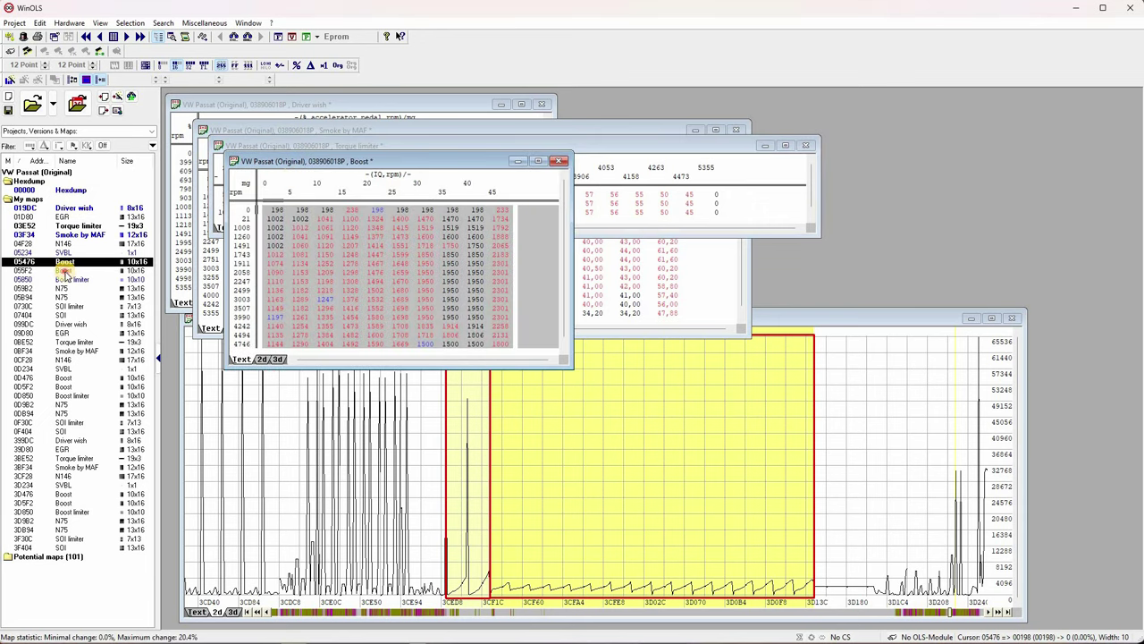
# Open the second Boost map at 055F2 beside the first and paste the same boost values over it.
pyautogui.doubleClick(64, 270)
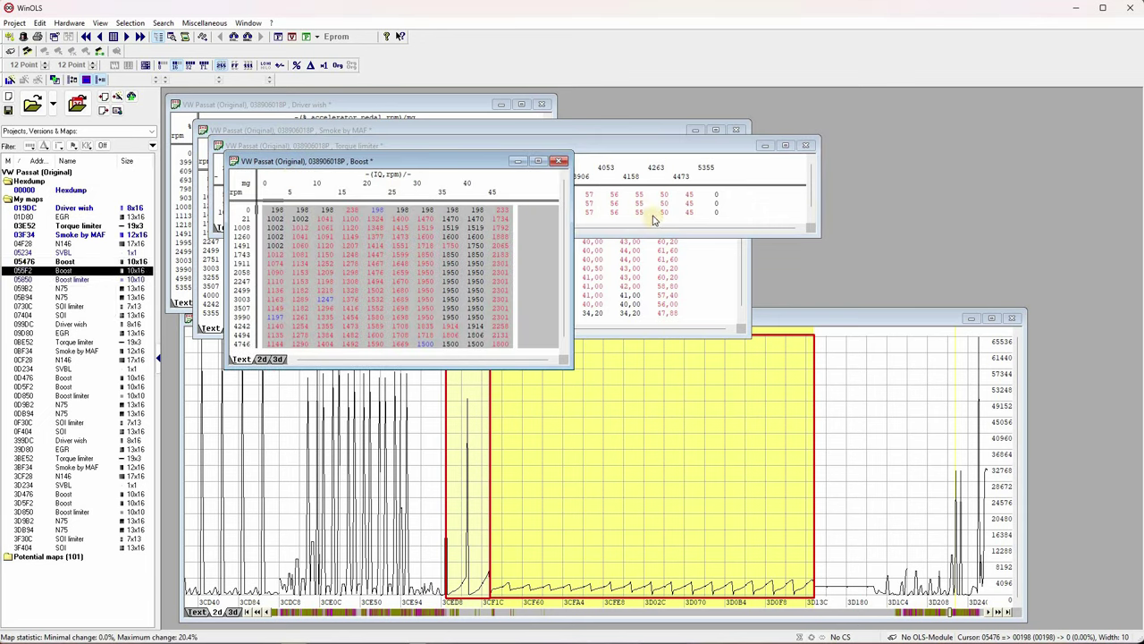
pyautogui.moveTo(306, 176); pyautogui.dragTo(666, 163)
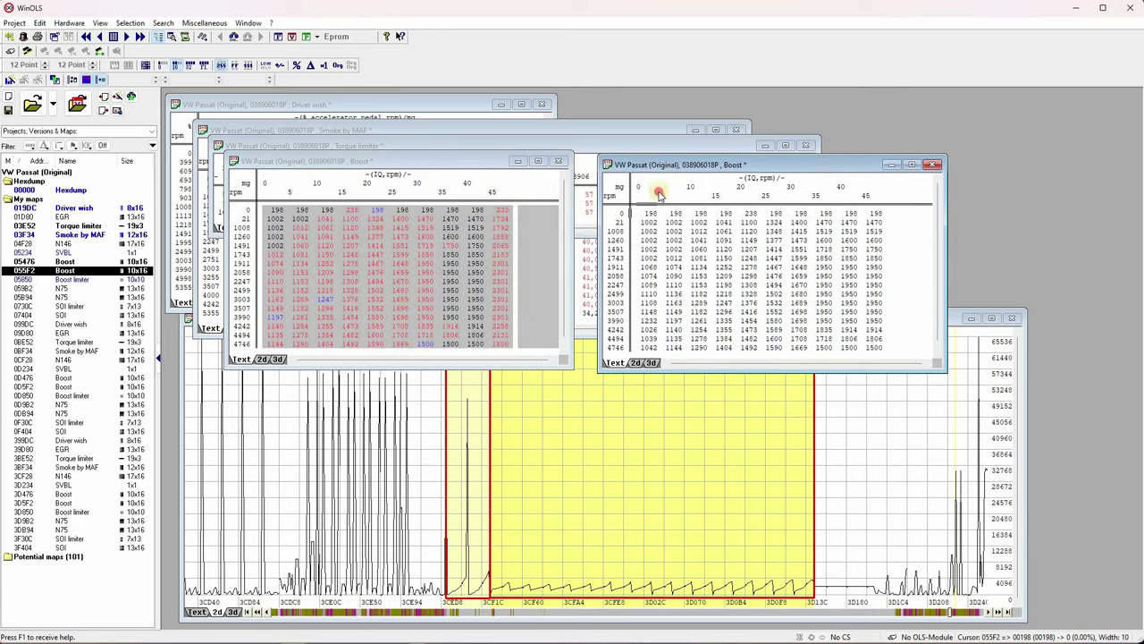
pyautogui.doubleClick(637, 223)
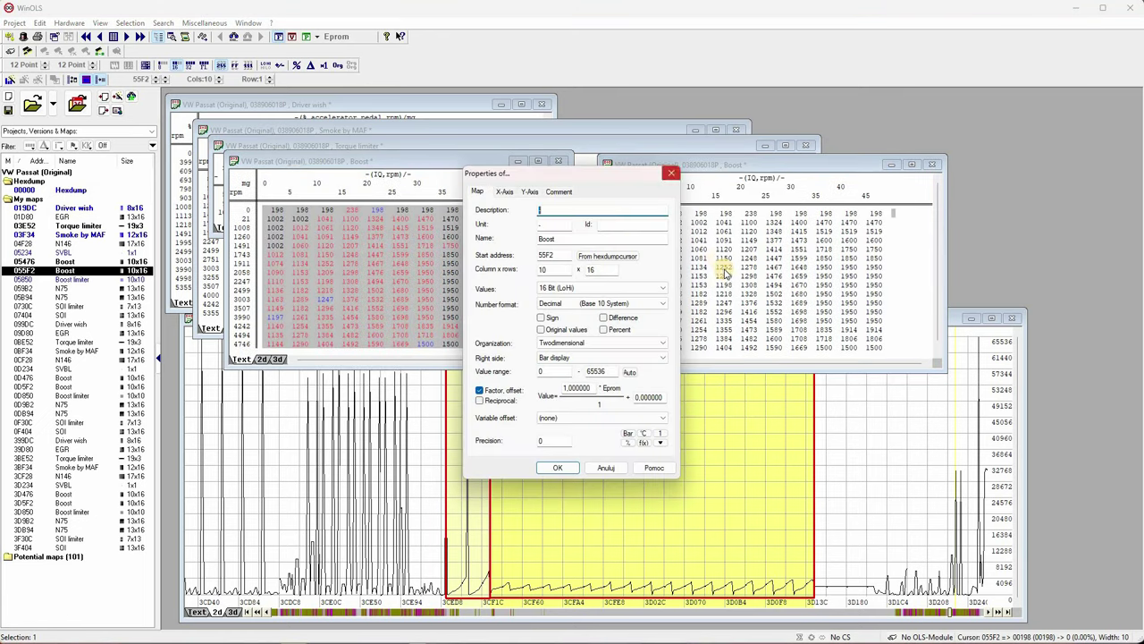
pyautogui.press('Escape')
pyautogui.hotkey('ctrl', 'v')
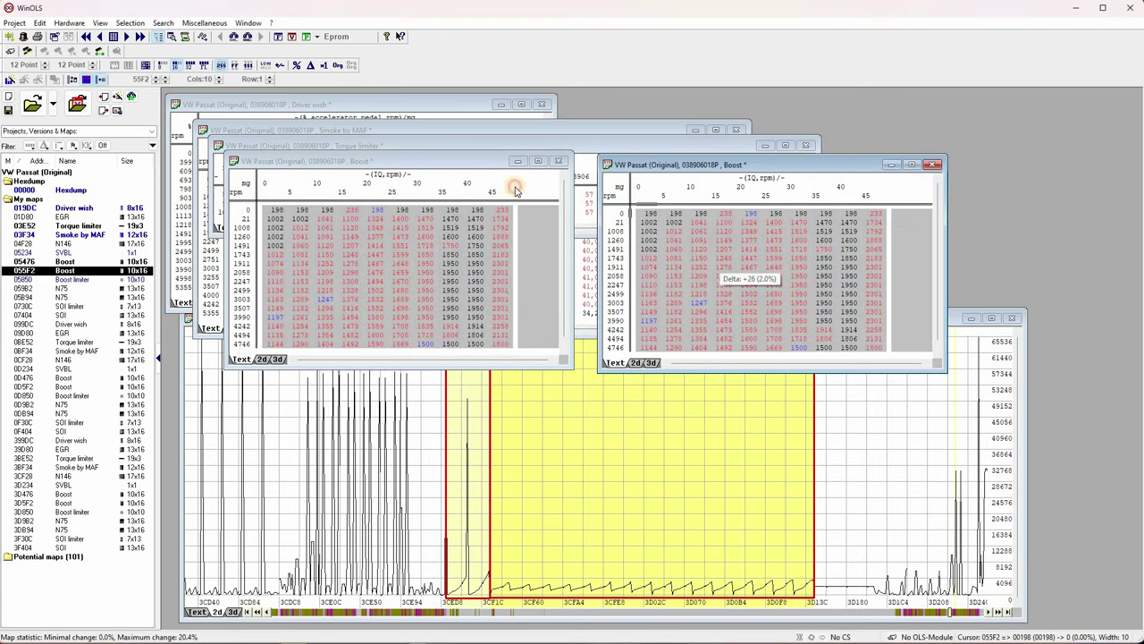
# Set the first three IQ axis values of the Boost map at 05476 to 5, 10 and 15.
pyautogui.click(514, 186)
pyautogui.click(272, 185)
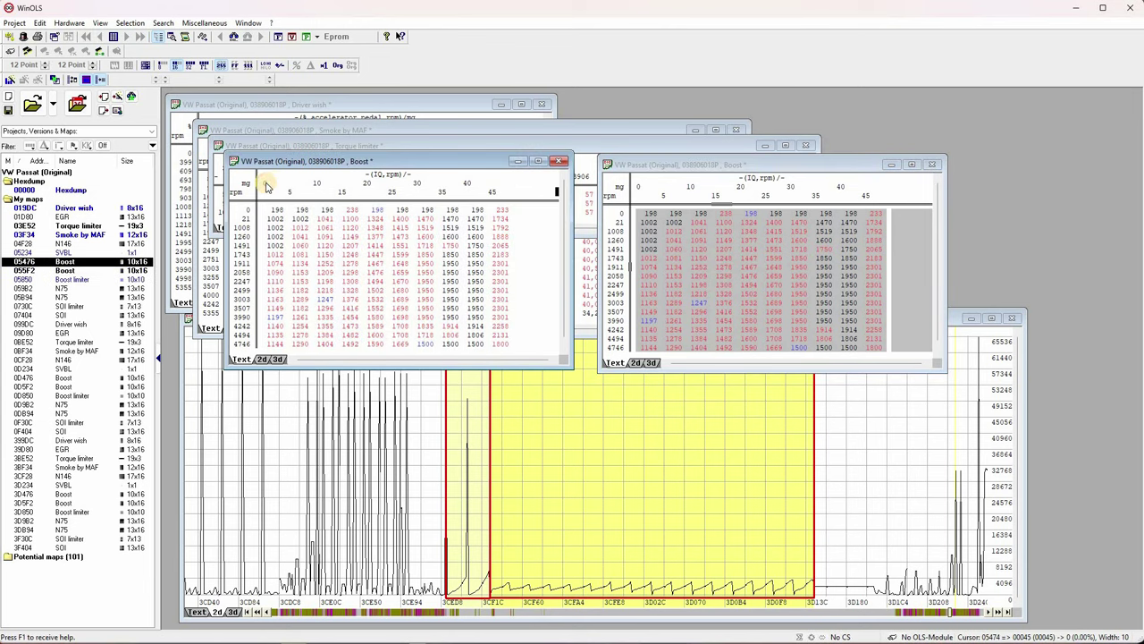
pyautogui.click(266, 184)
pyautogui.doubleClick(266, 185)
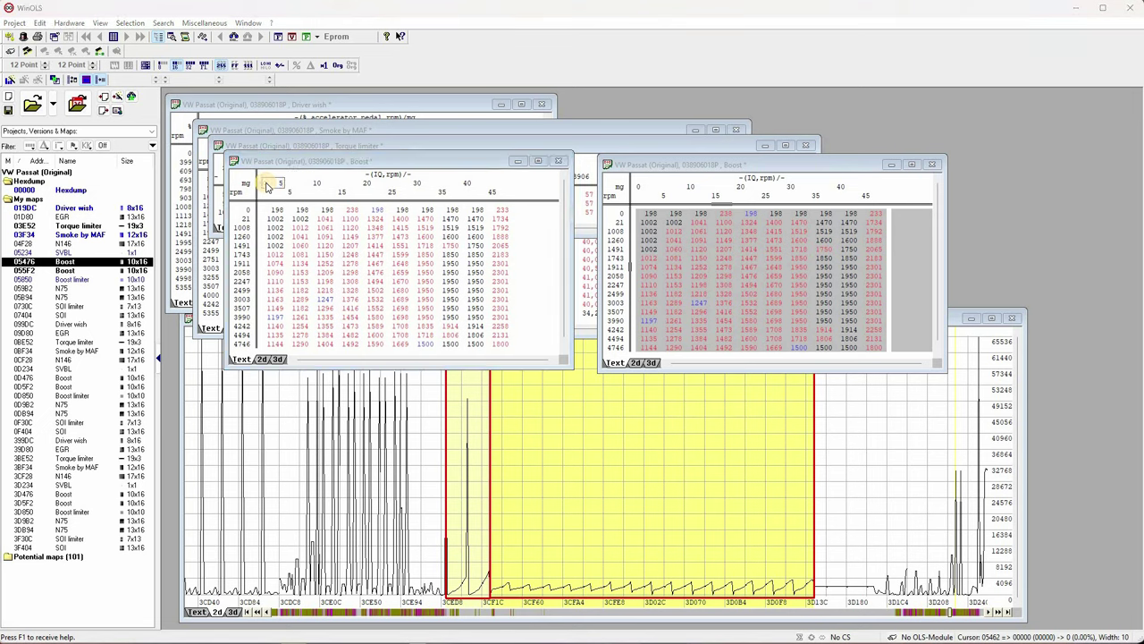
pyautogui.write('5')
pyautogui.press('Return')
pyautogui.press('Right')
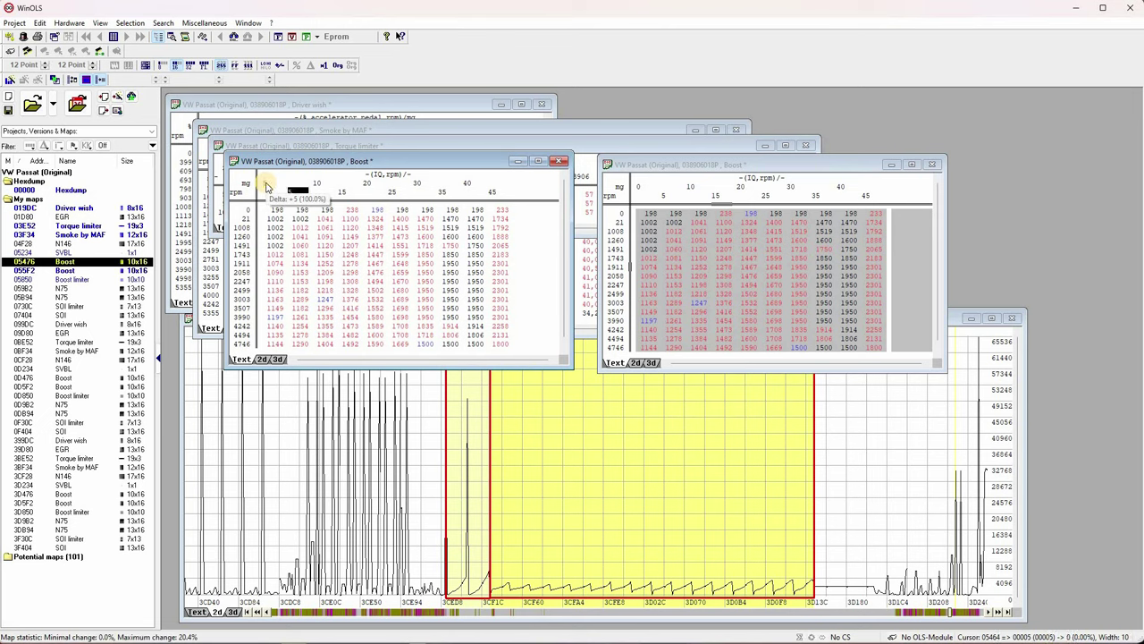
pyautogui.write('10')
pyautogui.press('Tab')
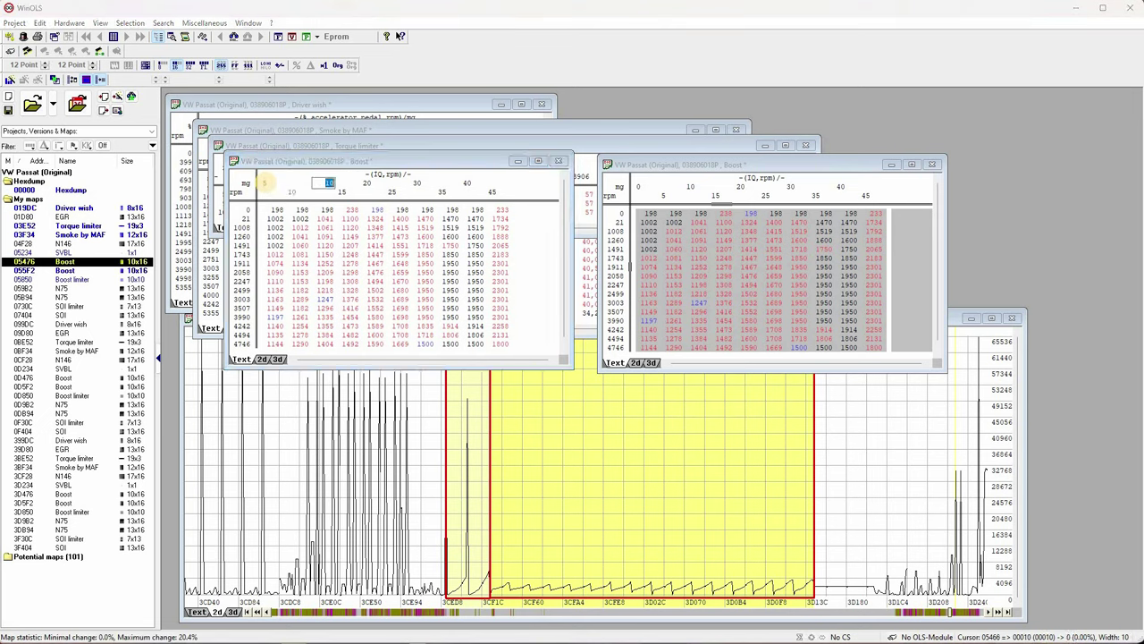
pyautogui.write('15')
pyautogui.press('Return')
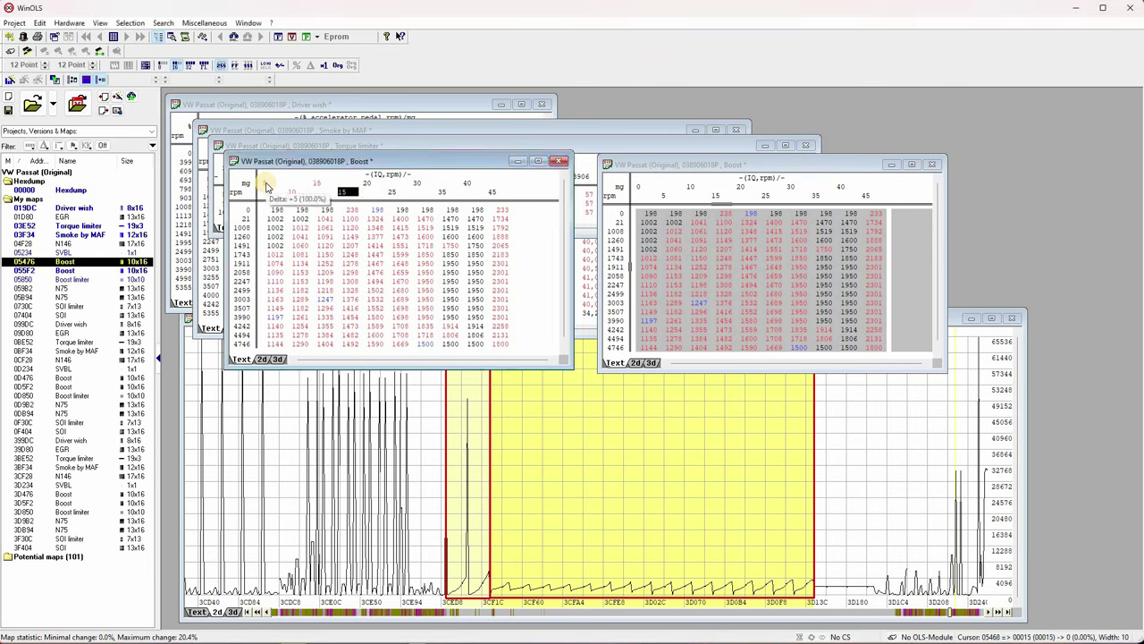
# Set the fourth to sixth IQ axis values of the Boost map at 05476 to 20, 25 and 30.
pyautogui.write('20')
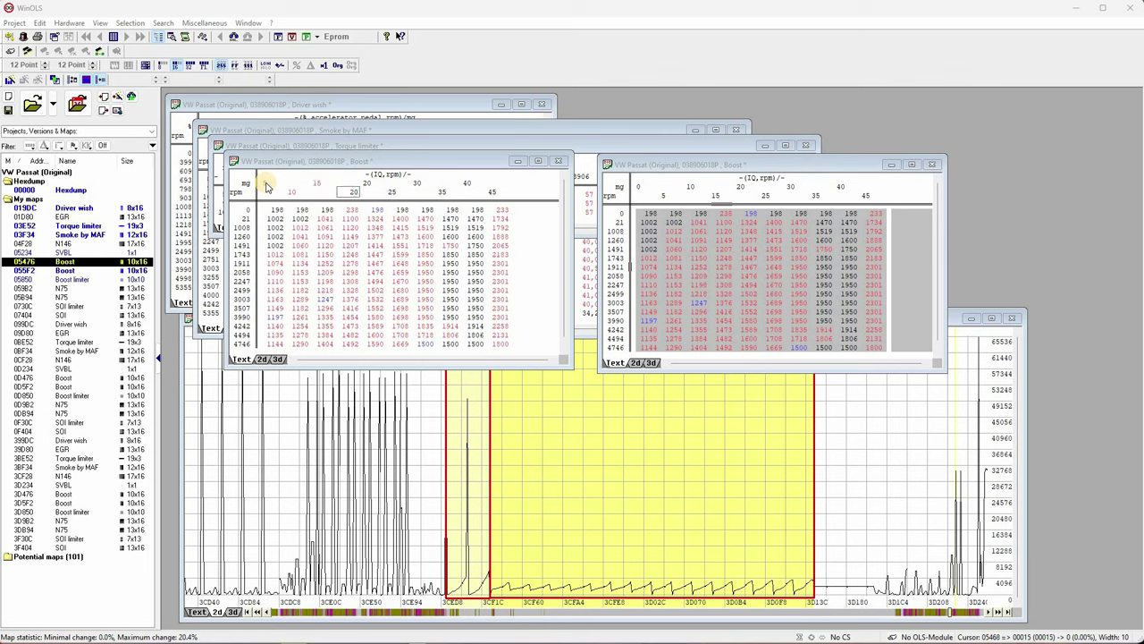
pyautogui.press('Return')
pyautogui.write('25')
pyautogui.press('Return')
pyautogui.write('28')
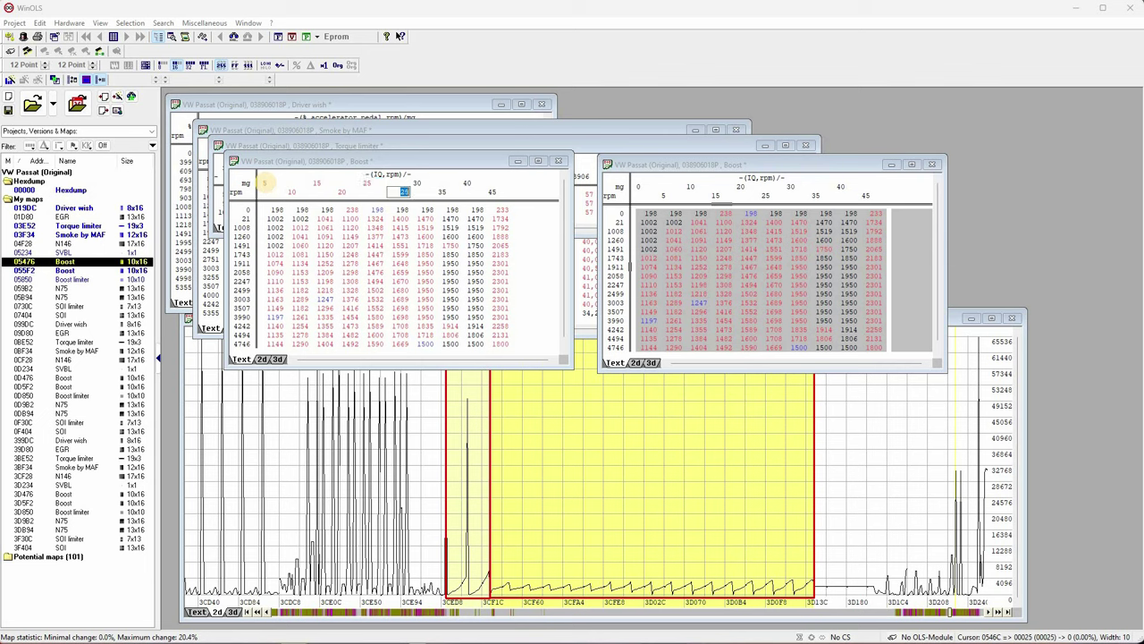
pyautogui.write('30')
pyautogui.press('Return')
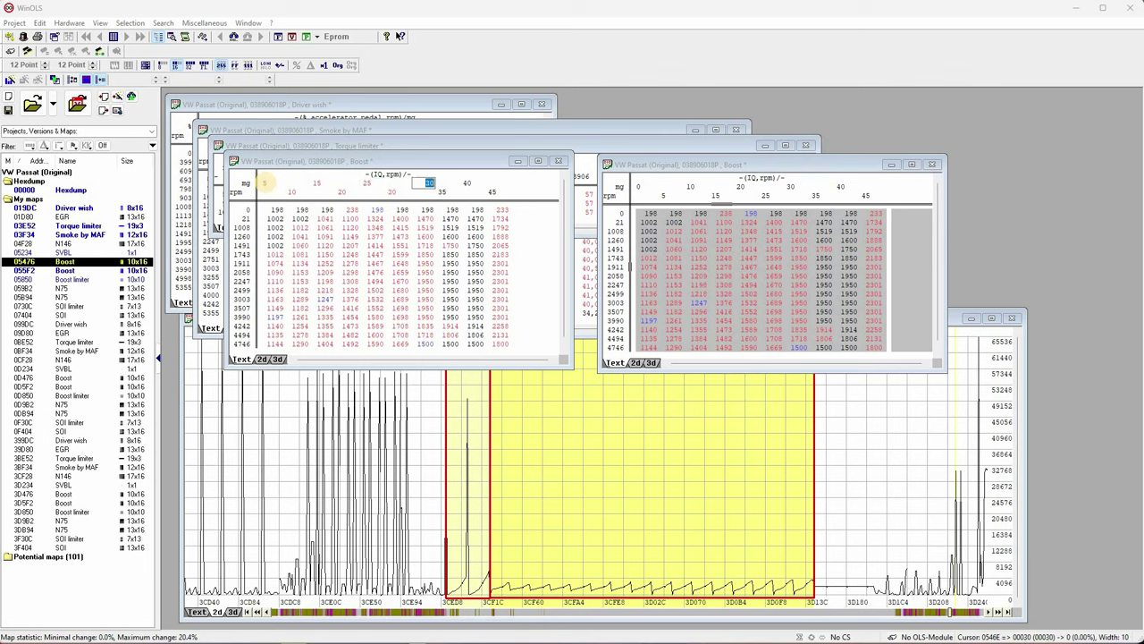
# Set the last four IQ axis values of the Boost map at 05476 to 35, 40, 45 and 60.
pyautogui.write('35')
pyautogui.press('Return')
pyautogui.write('40')
pyautogui.press('Return')
pyautogui.write('45')
pyautogui.press('Return')
pyautogui.write('60')
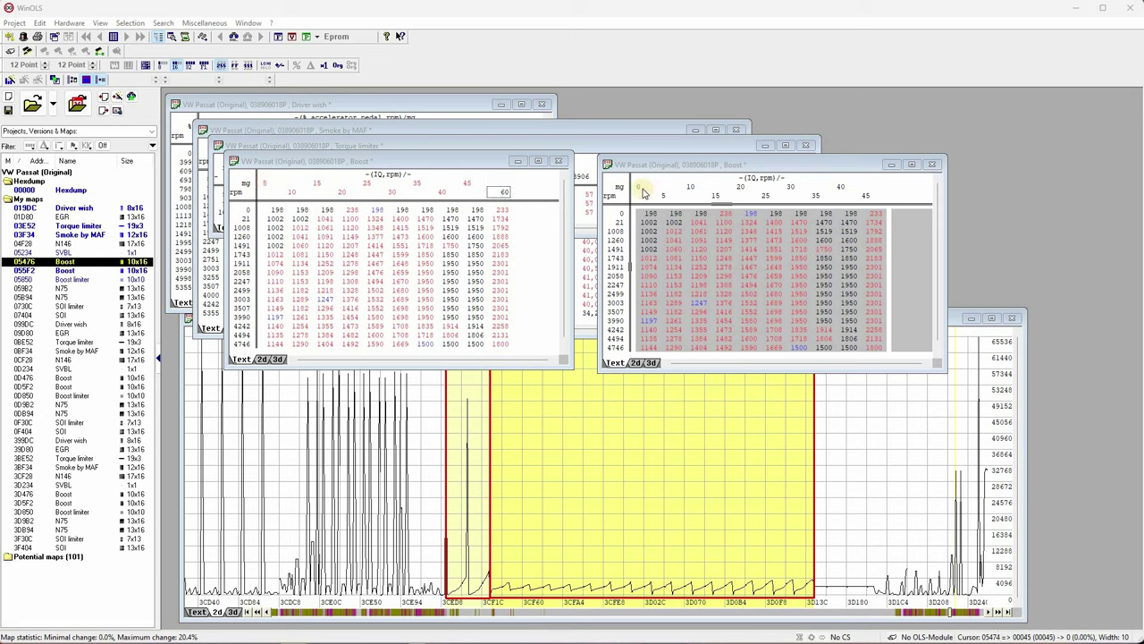
pyautogui.press('Return')
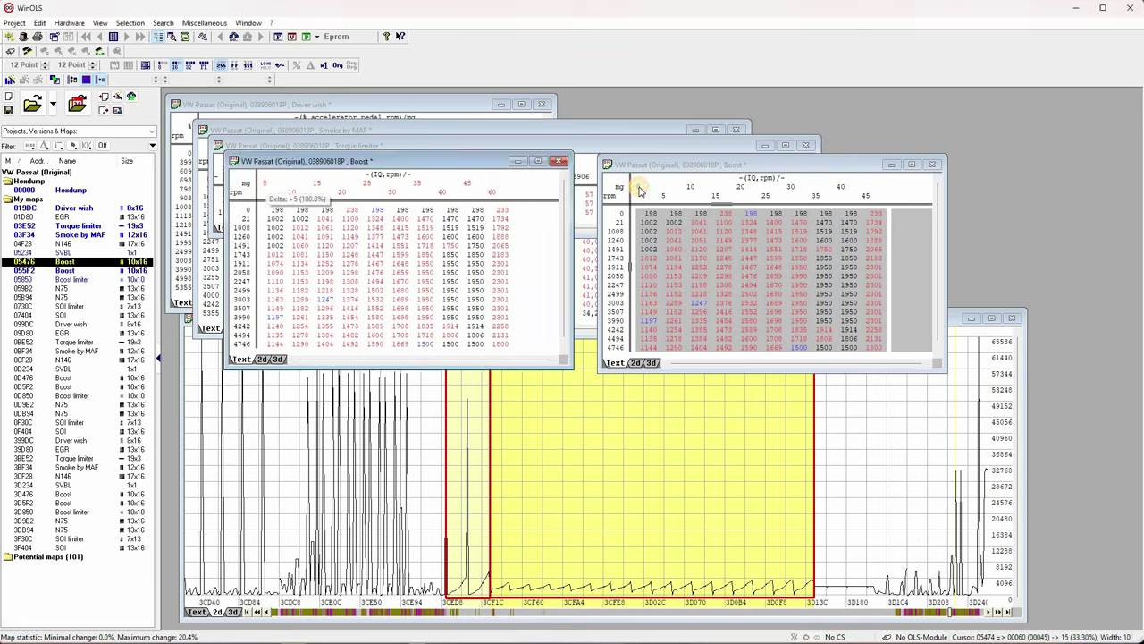
# Set the first three IQ axis values of the second Boost map at 055F2 to 5, 10 and 15.
pyautogui.doubleClick(640, 187)
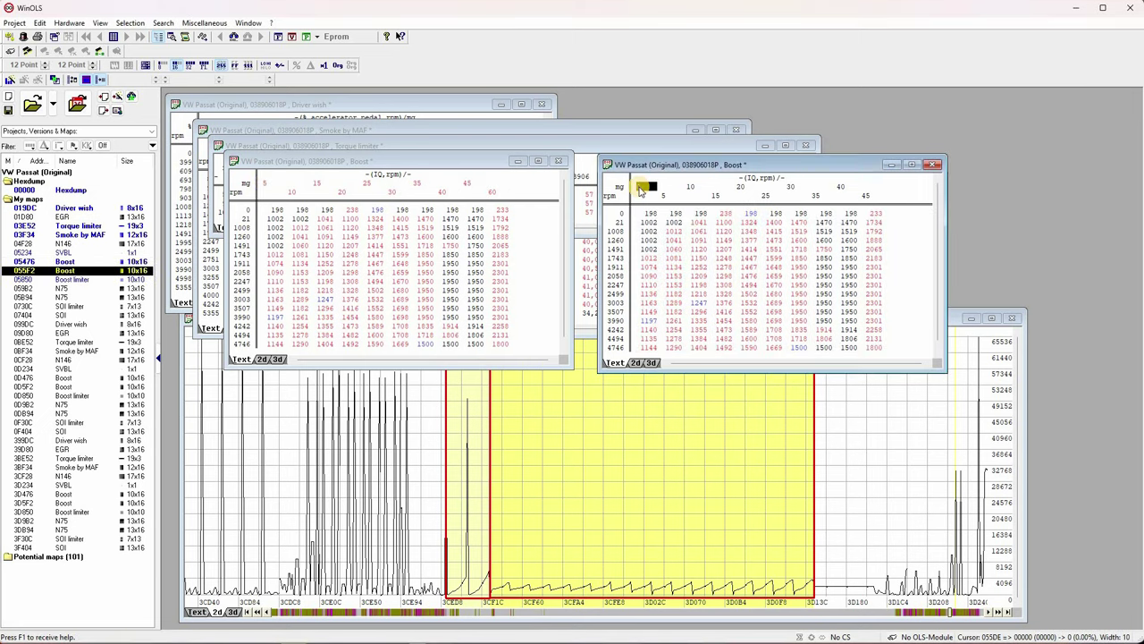
pyautogui.write('5')
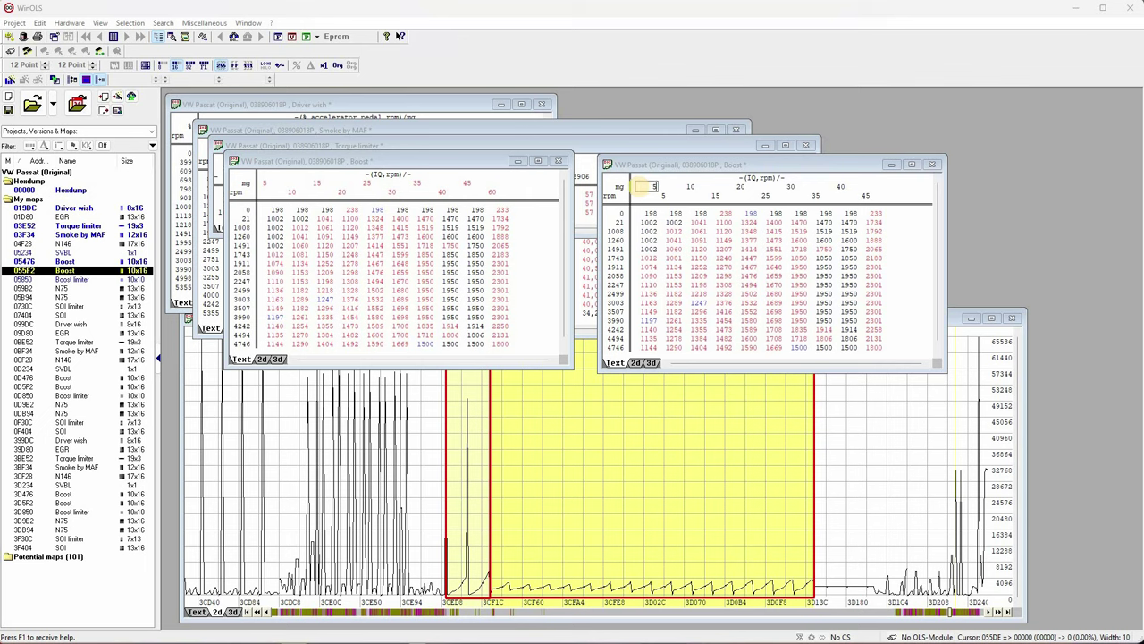
pyautogui.press('Return')
pyautogui.write('10')
pyautogui.press('Return')
pyautogui.write('15')
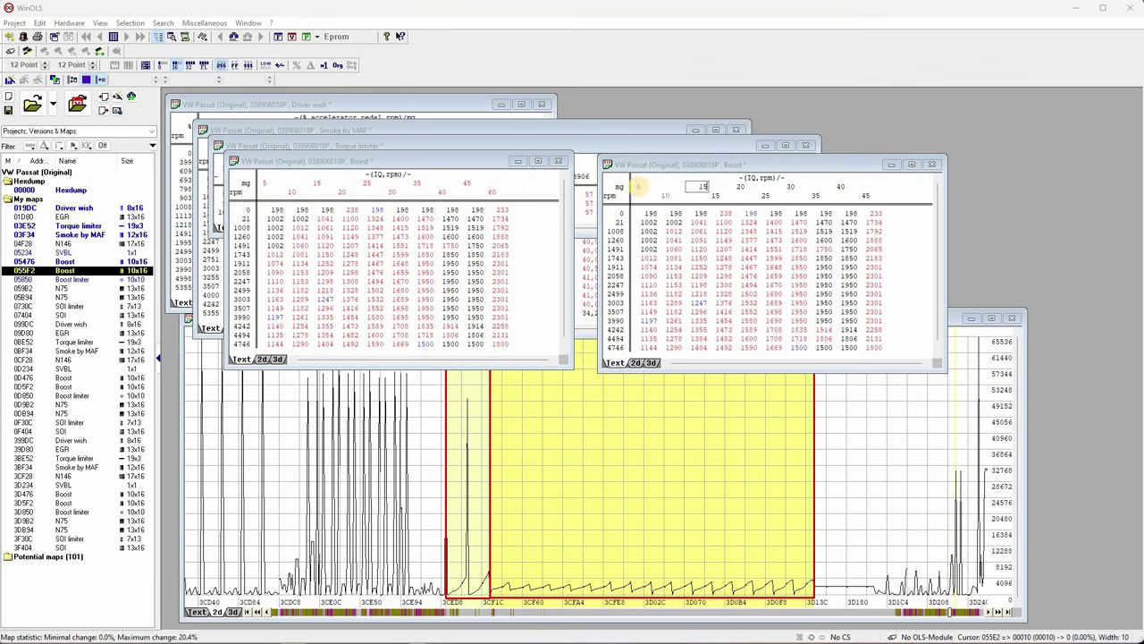
pyautogui.press('Return')
# Set the fourth to sixth IQ axis values of the Boost map at 055F2 to 20, 25 and 30.
pyautogui.write('20')
pyautogui.press('Return')
pyautogui.write('25')
pyautogui.press('Return')
pyautogui.write('30')
pyautogui.press('Return')
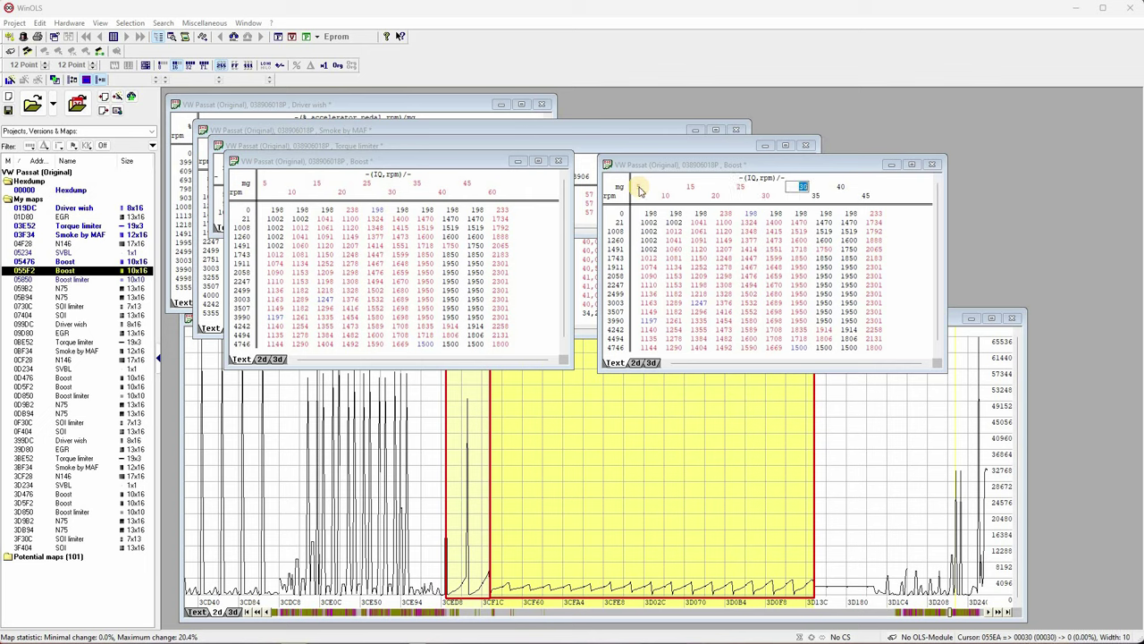
# Set the last four IQ axis values of the Boost map at 055F2 to 35, 40, 45 and 60.
pyautogui.write('35')
pyautogui.press('Return')
pyautogui.write('40')
pyautogui.press('Return')
pyautogui.write('45')
pyautogui.press('Return')
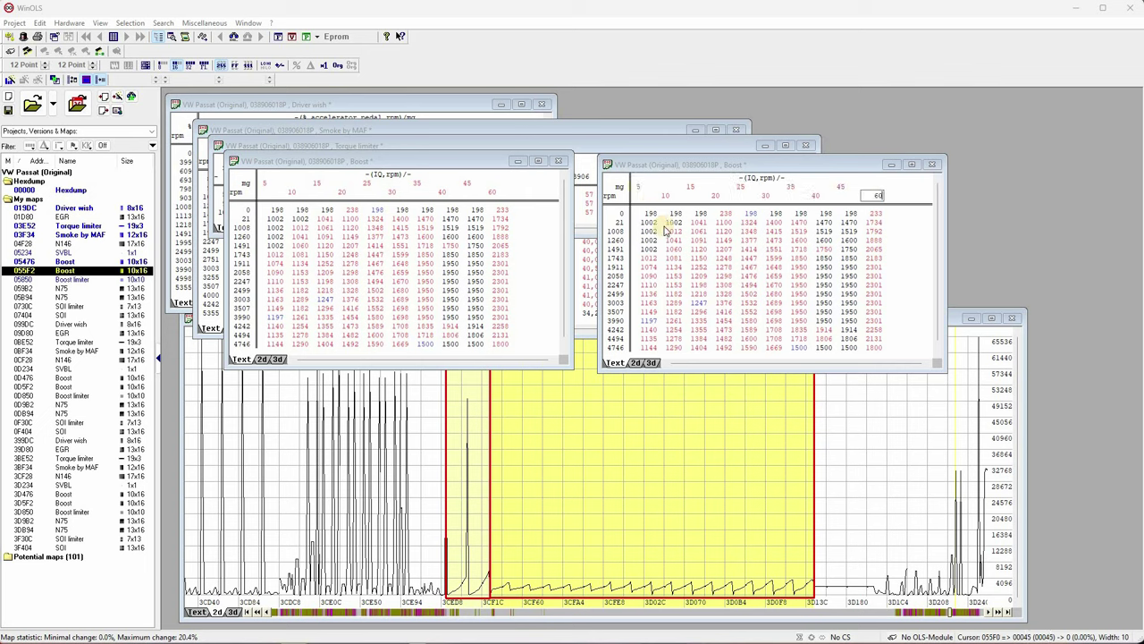
pyautogui.click(669, 227)
pyautogui.write('60')
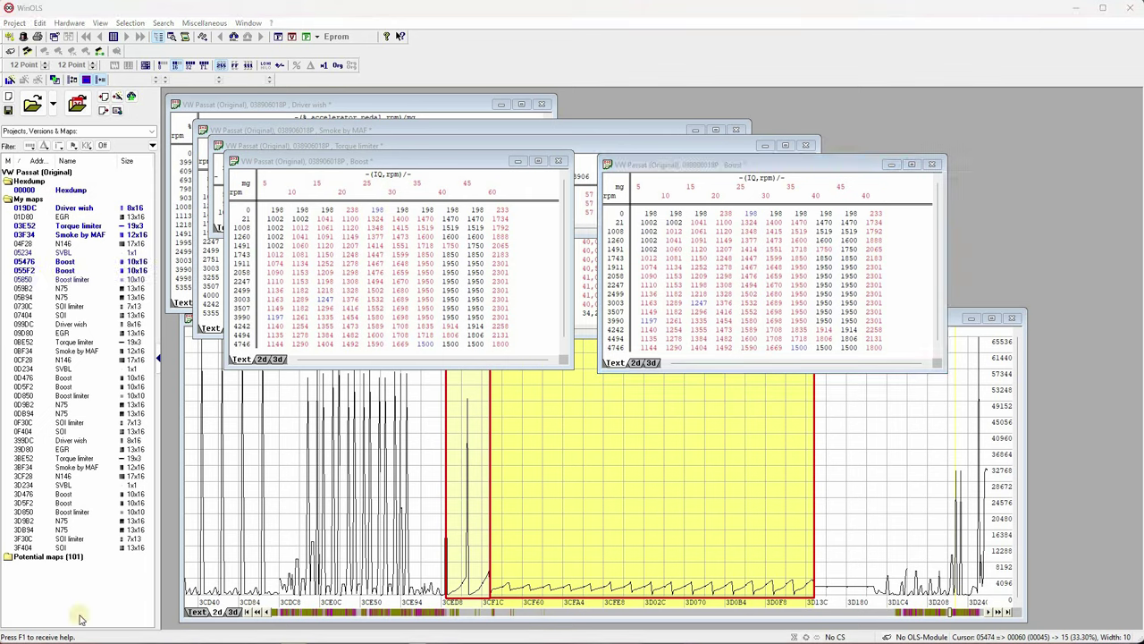
# Examine the last IQ axis value of the N146 map at 04F28, and view and close the N75 map at 059B2.
pyautogui.doubleClick(65, 248)
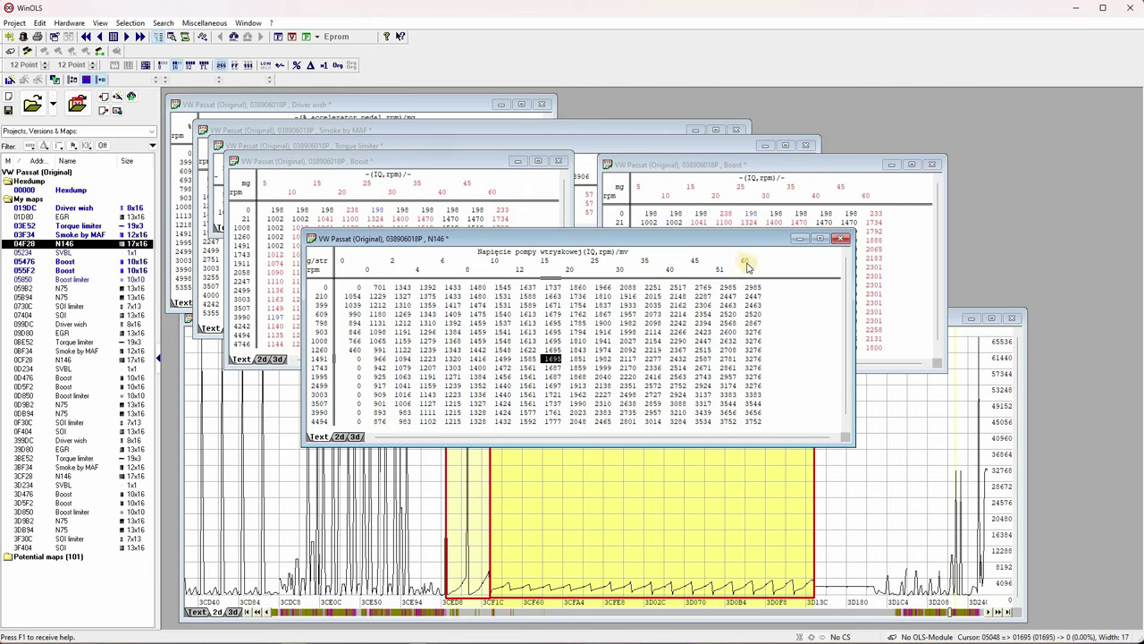
pyautogui.click(743, 259)
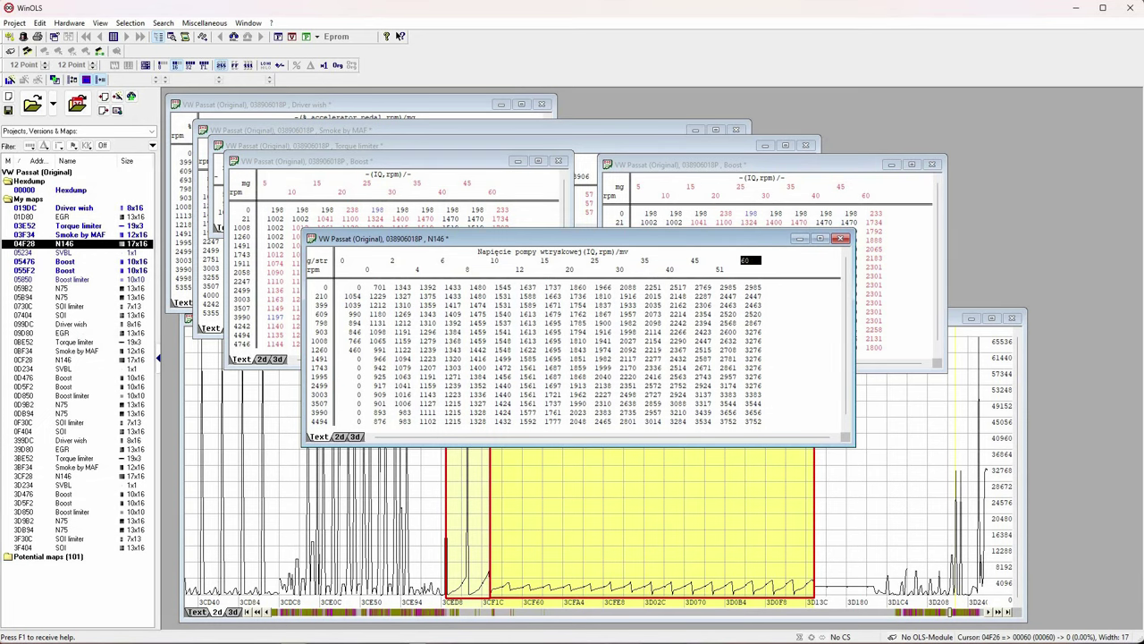
pyautogui.click(61, 291)
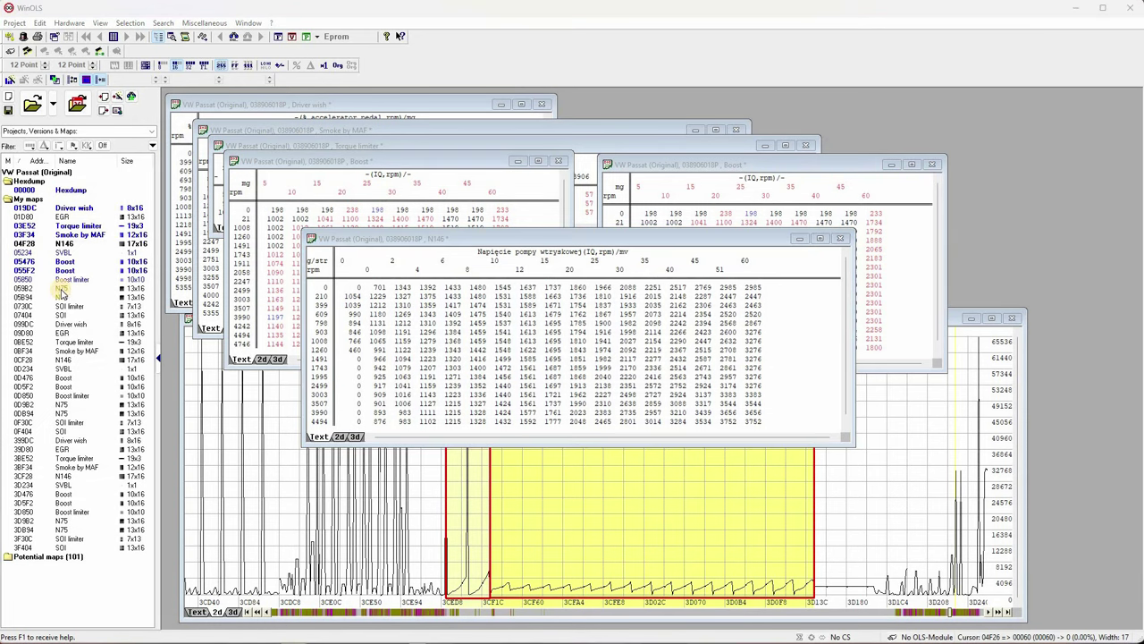
pyautogui.click(64, 297)
pyautogui.click(65, 290)
pyautogui.click(569, 408)
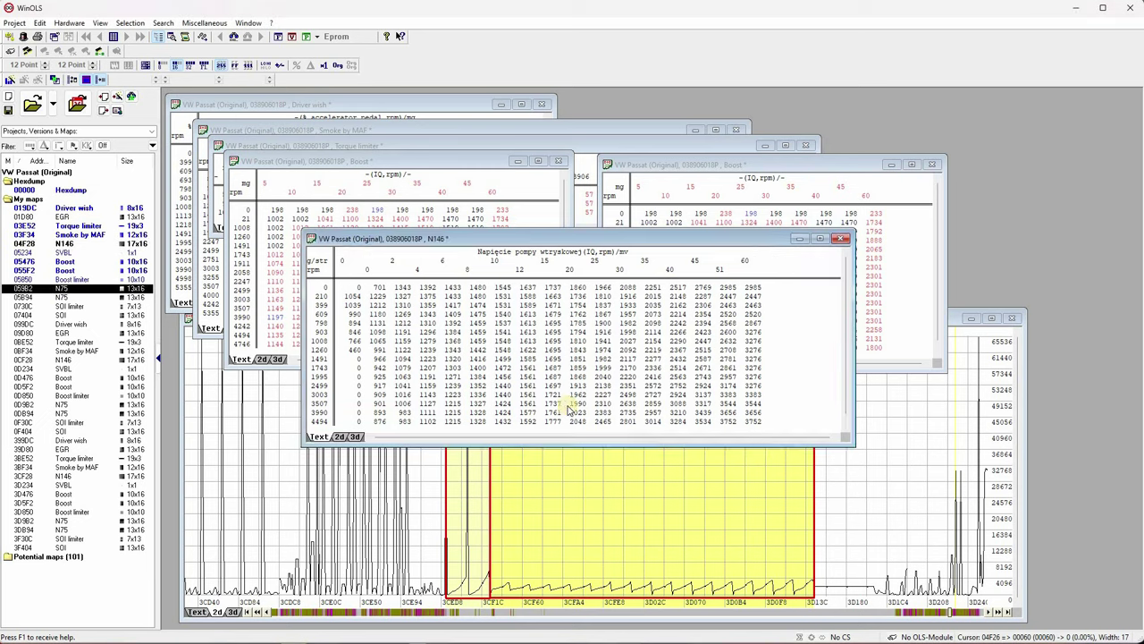
pyautogui.moveTo(568, 408); pyautogui.dragTo(567, 402)
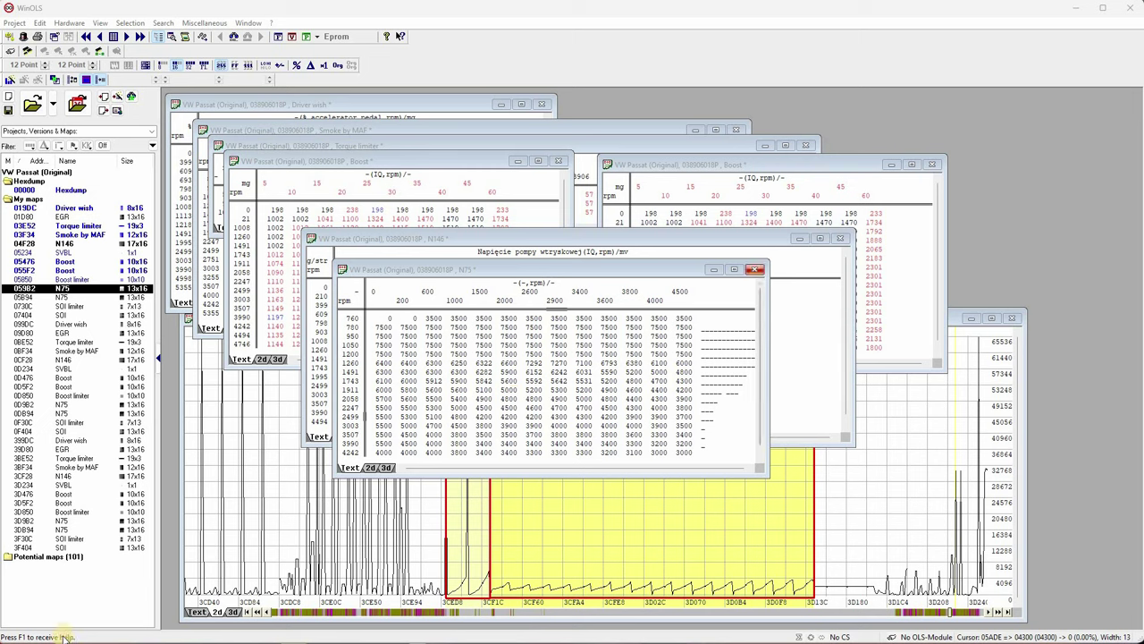
pyautogui.click(773, 280)
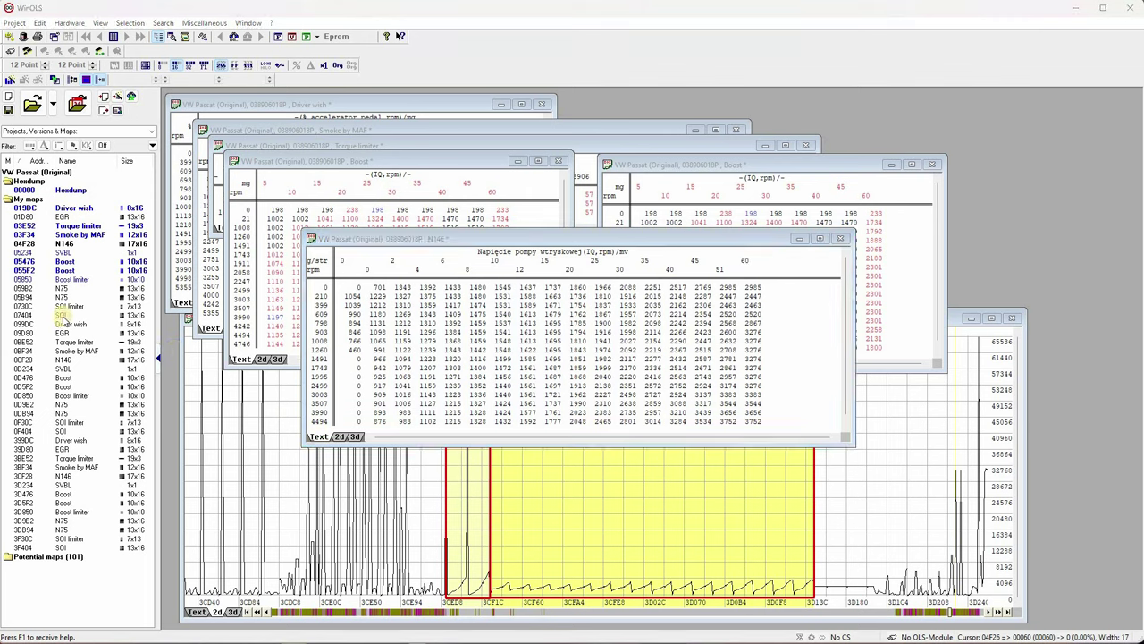
# Open the SOI map at 07404 and place the SOI limiter map at 0730C beside it.
pyautogui.click(486, 102)
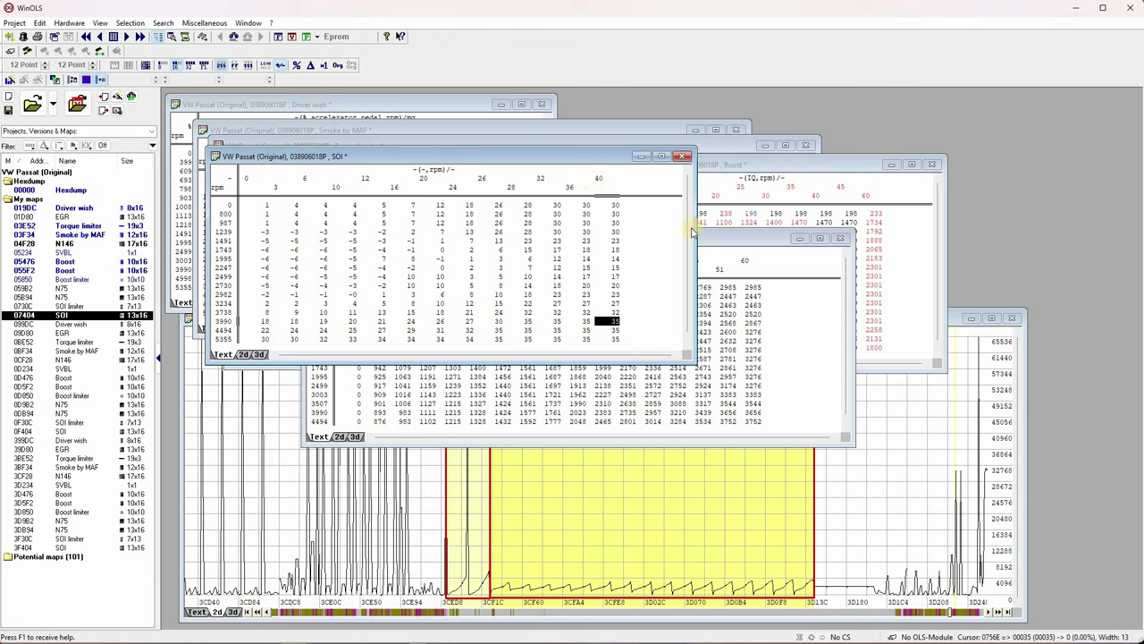
pyautogui.click(691, 232)
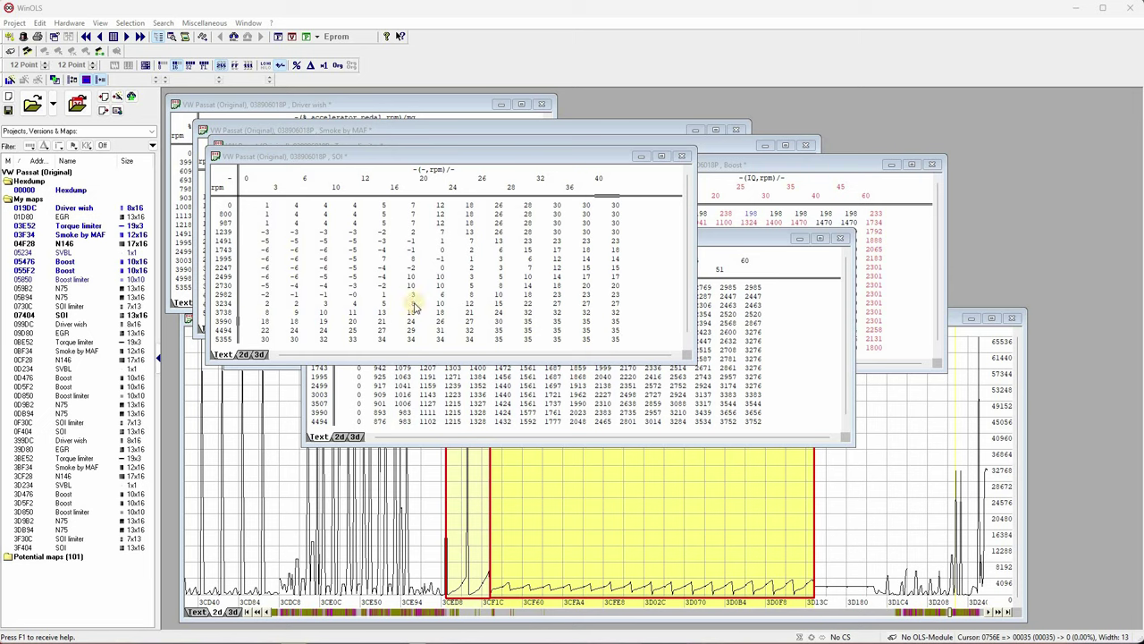
pyautogui.doubleClick(74, 306)
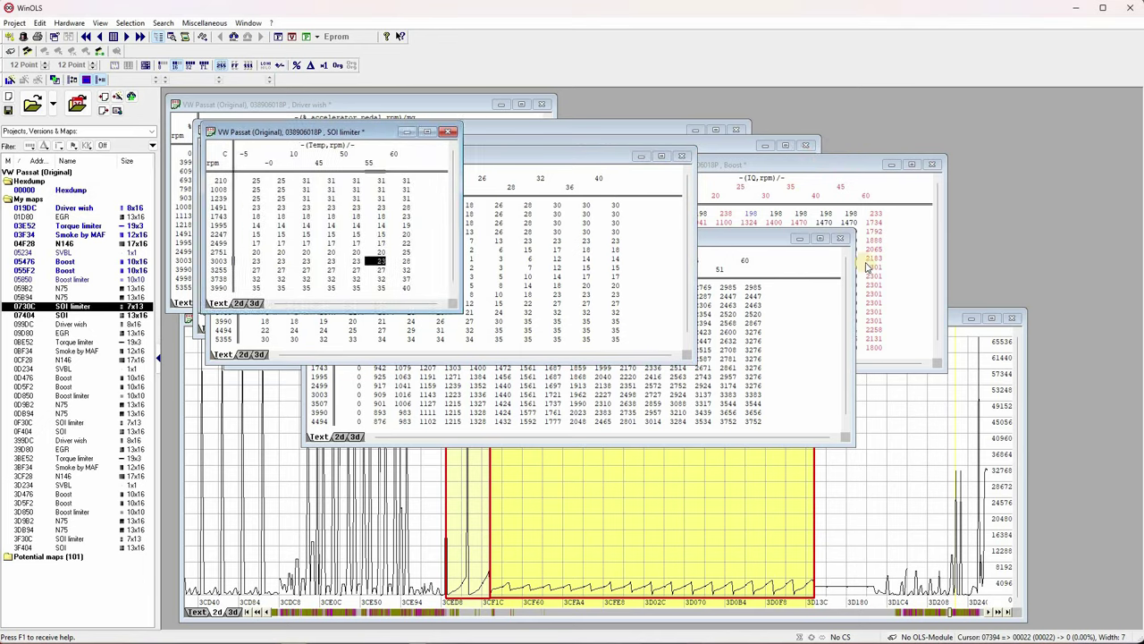
pyautogui.moveTo(247, 132); pyautogui.dragTo(804, 157)
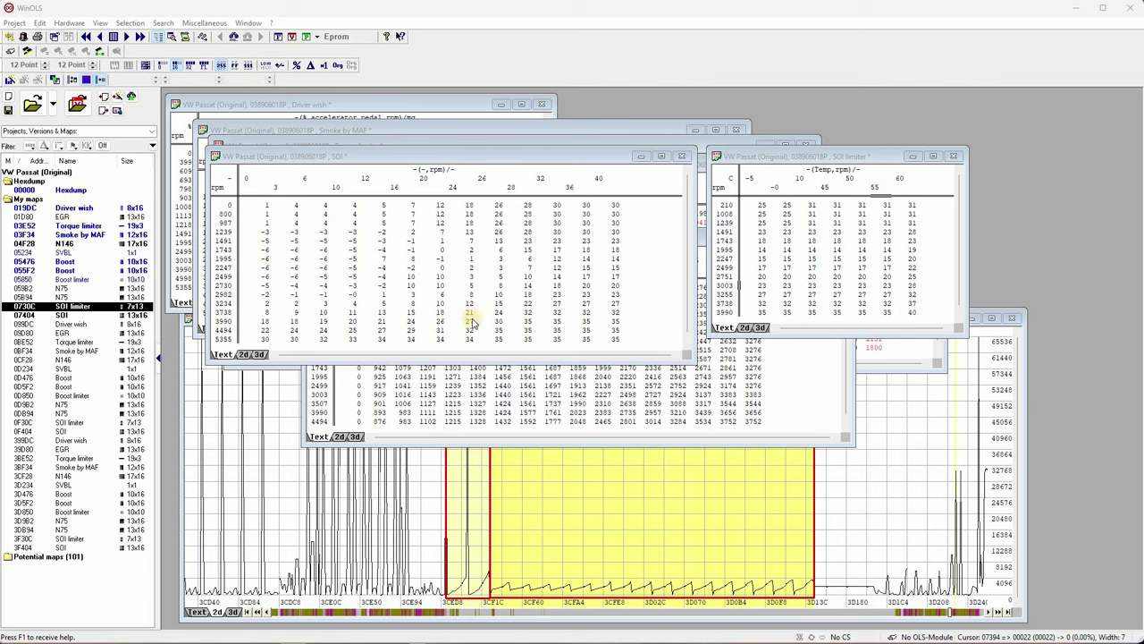
# Set the SOI map's values in the 40 column at 3990 and 4494 rpm to 39.
pyautogui.click(616, 323)
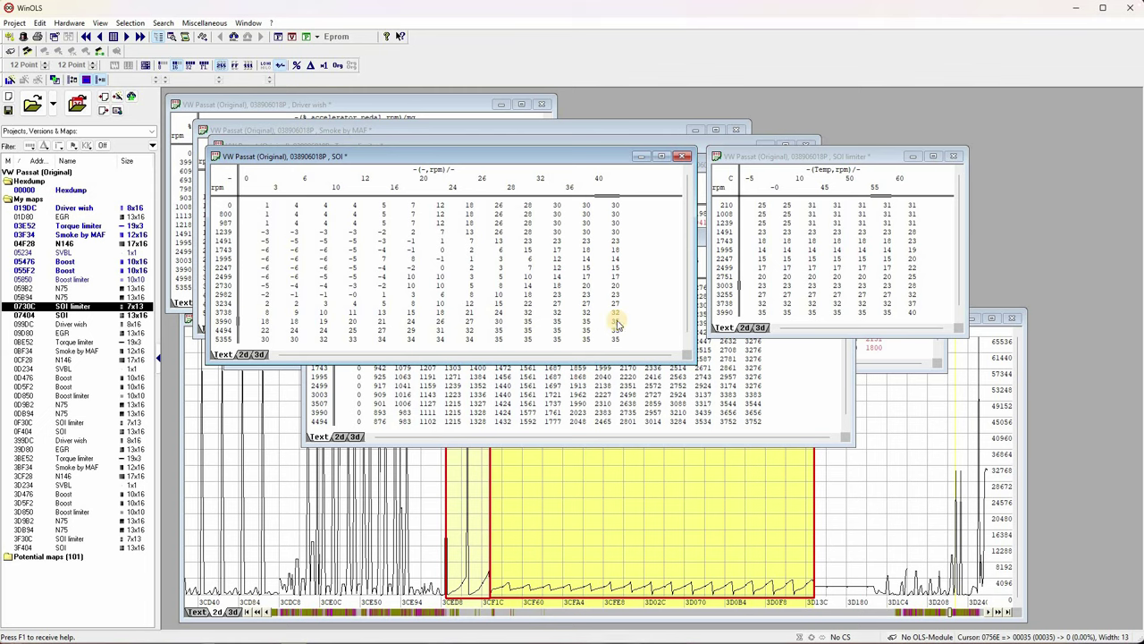
pyautogui.write('38')
pyautogui.press('Return')
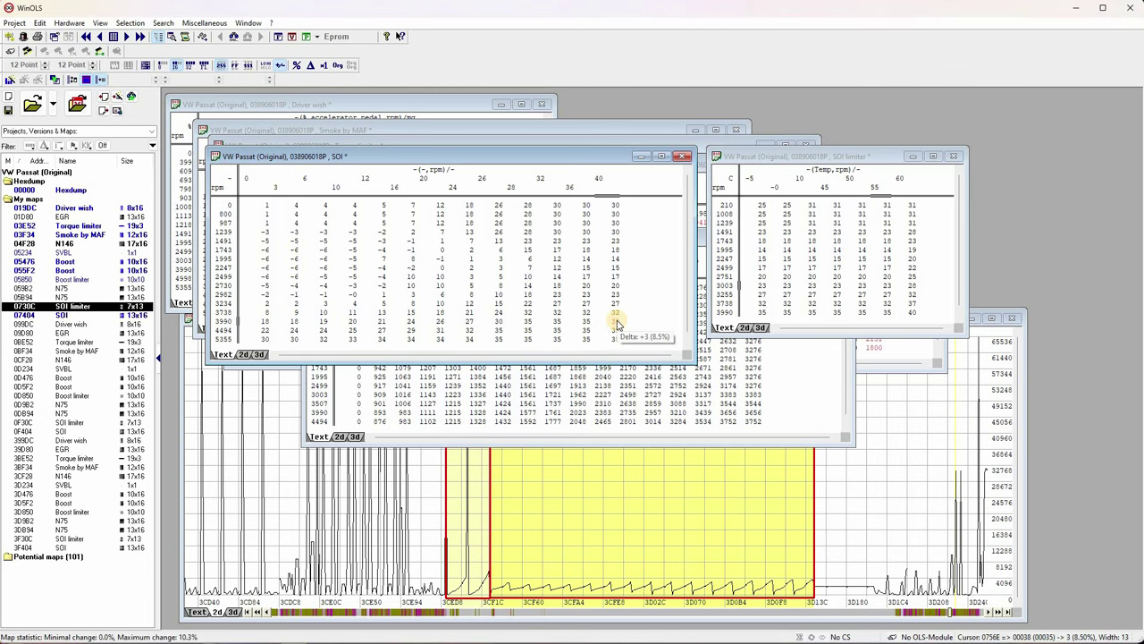
pyautogui.press('Down')
pyautogui.write('38')
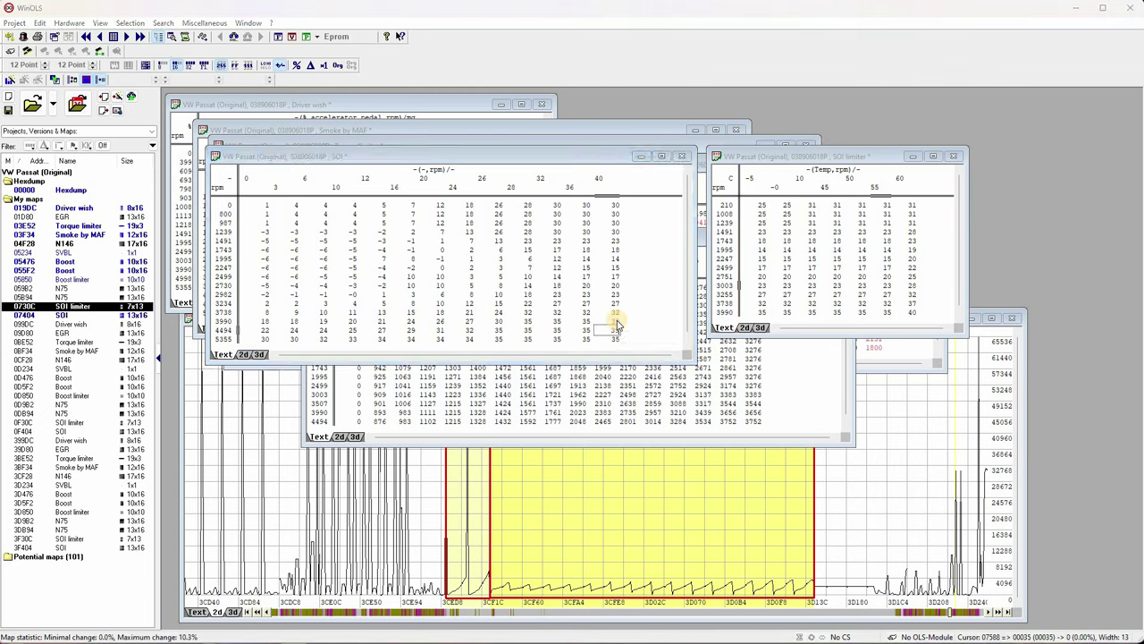
pyautogui.press('Down')
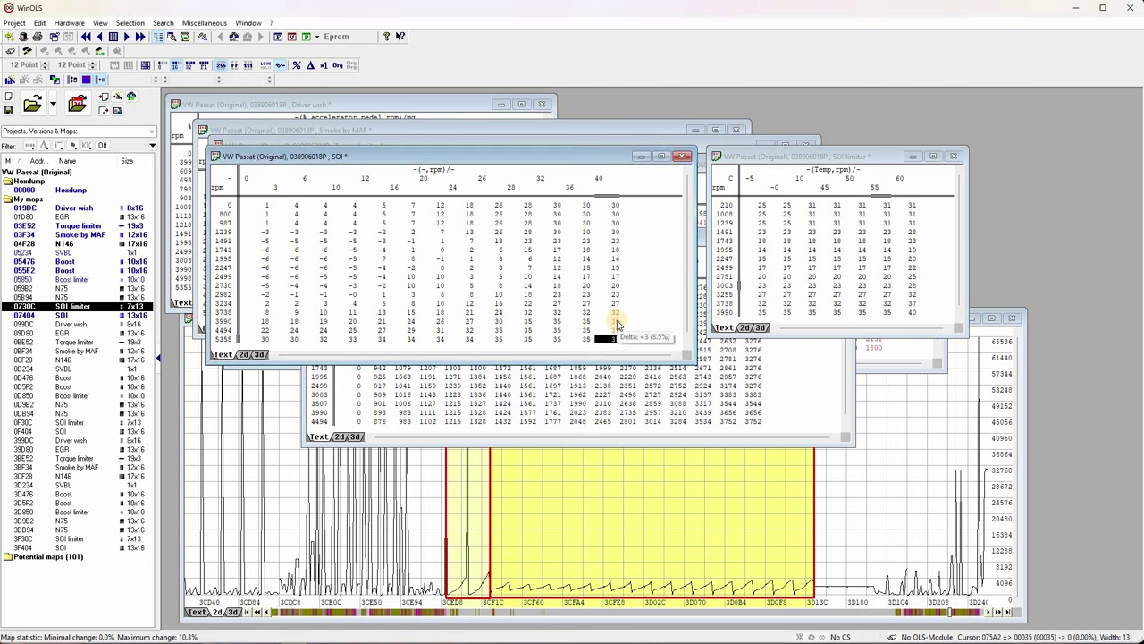
# Set the SOI map's values in the 40 column to 36 at 3738 rpm and 31 at 3234 rpm.
pyautogui.press('Up')
pyautogui.press('Up')
pyautogui.press('Up')
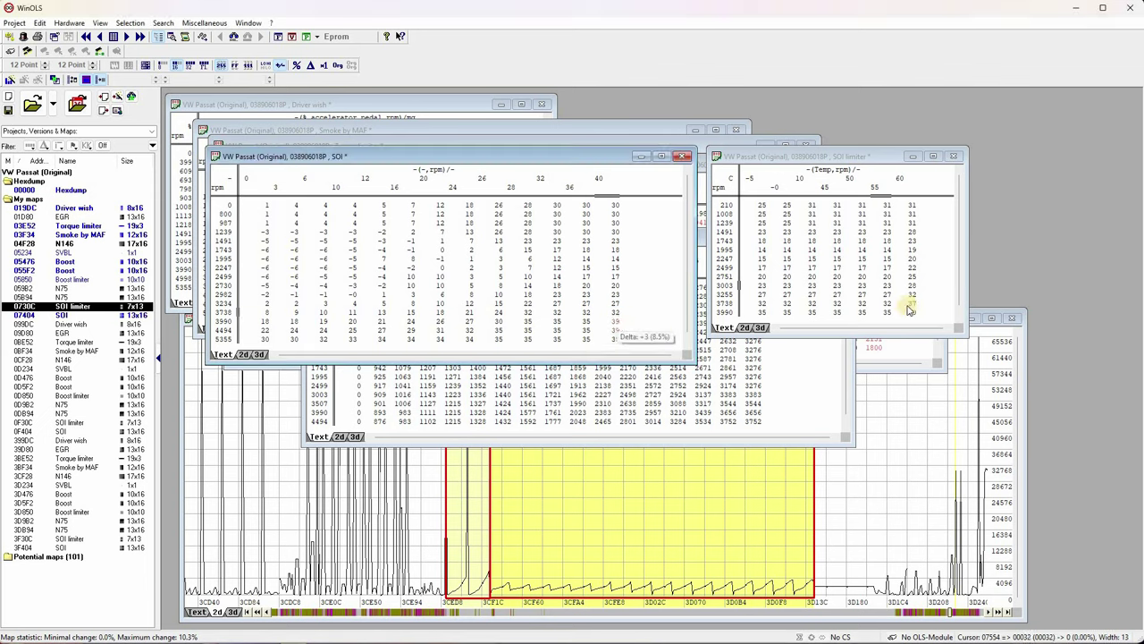
pyautogui.doubleClick(615, 313)
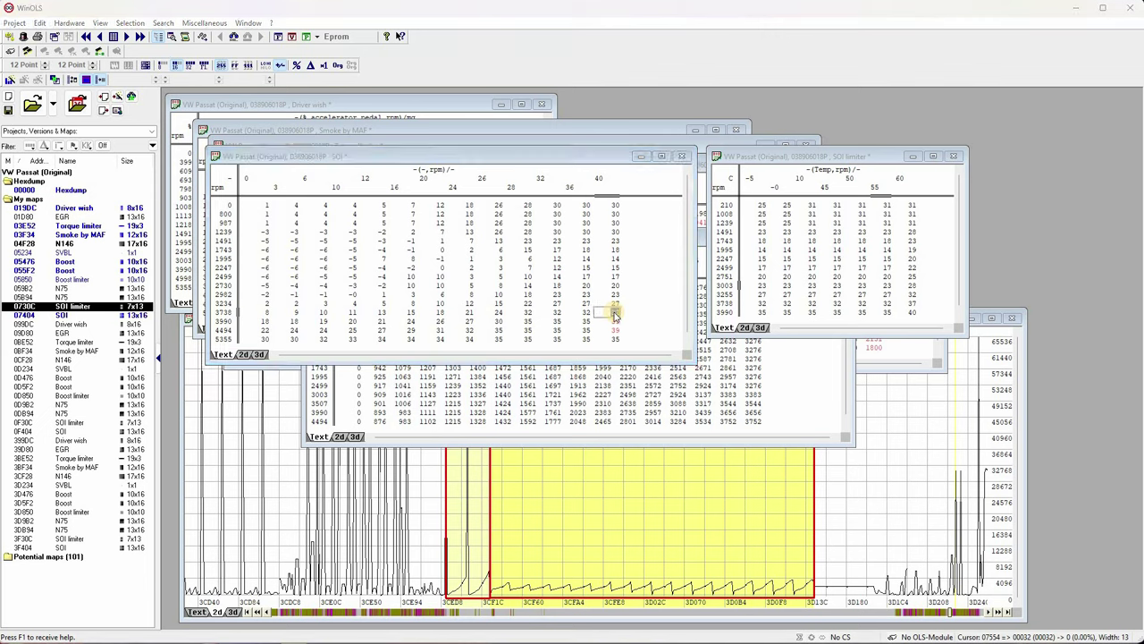
pyautogui.press('Return')
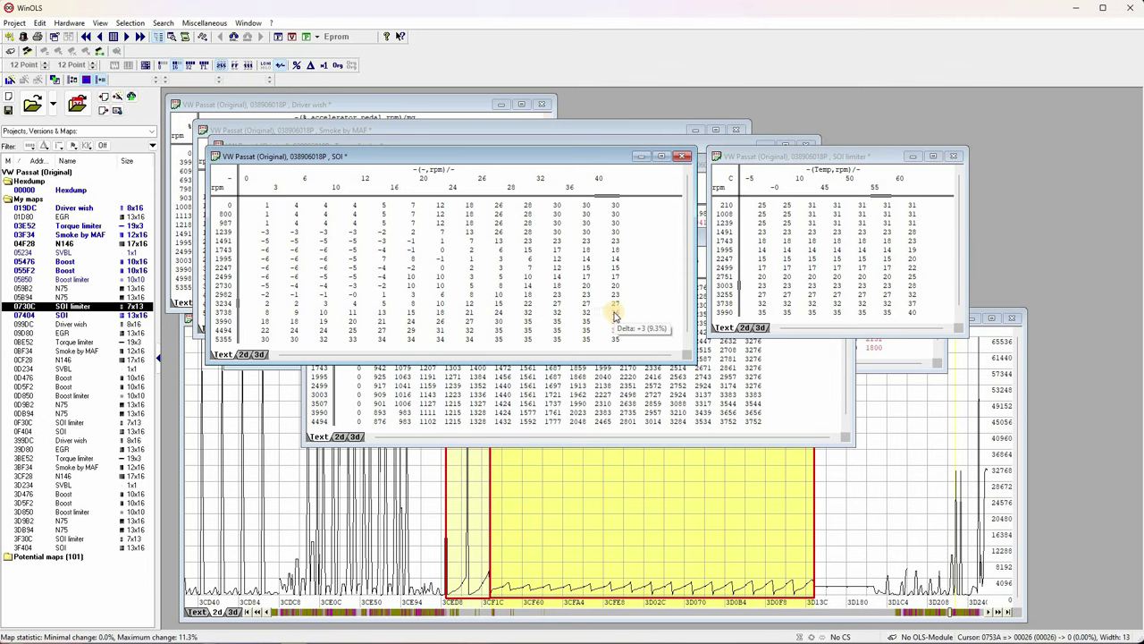
pyautogui.press('Return')
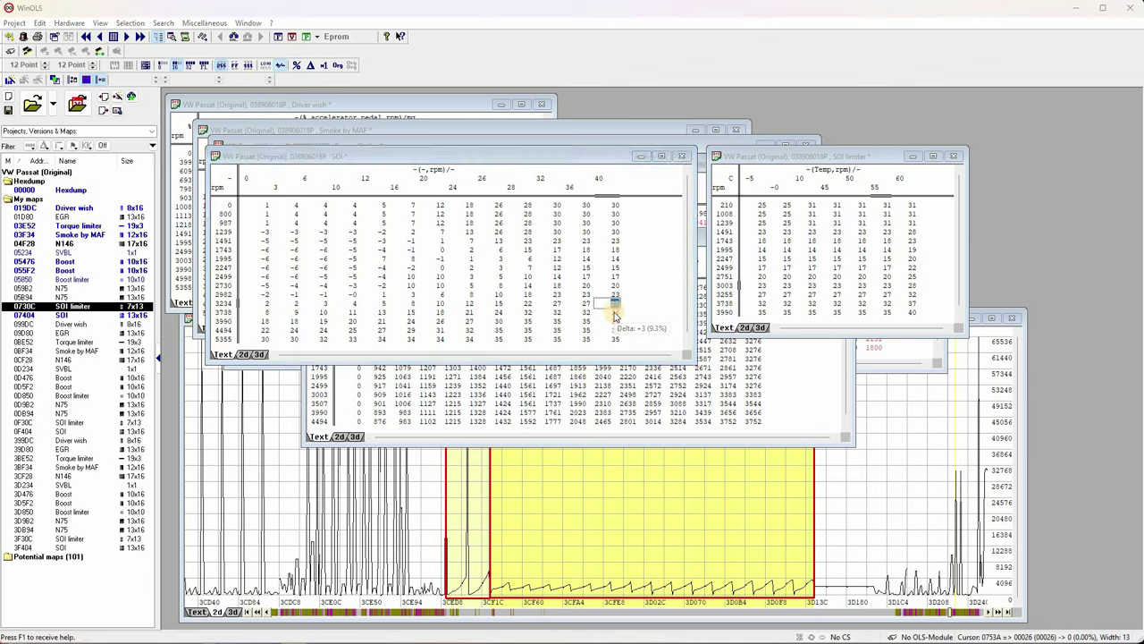
pyautogui.write('31')
pyautogui.press('Return')
pyautogui.press('Up')
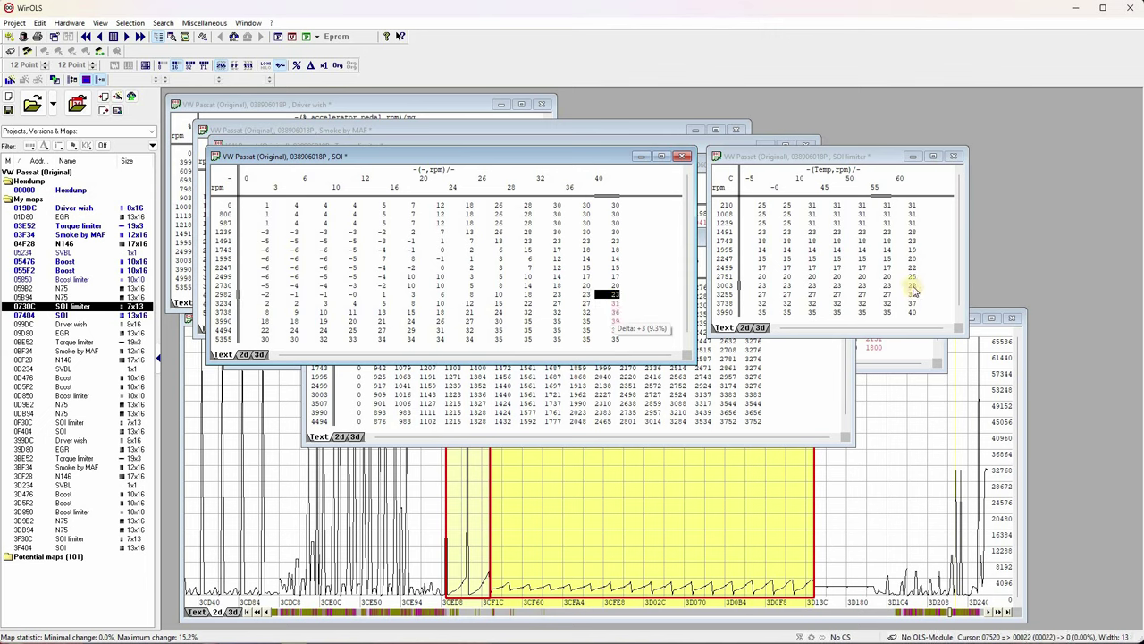
# Check the SOI limiter at 3003 rpm and set the SOI map's 40 column to 27 at 2982 rpm and 24 at 2730 rpm.
pyautogui.click(913, 287)
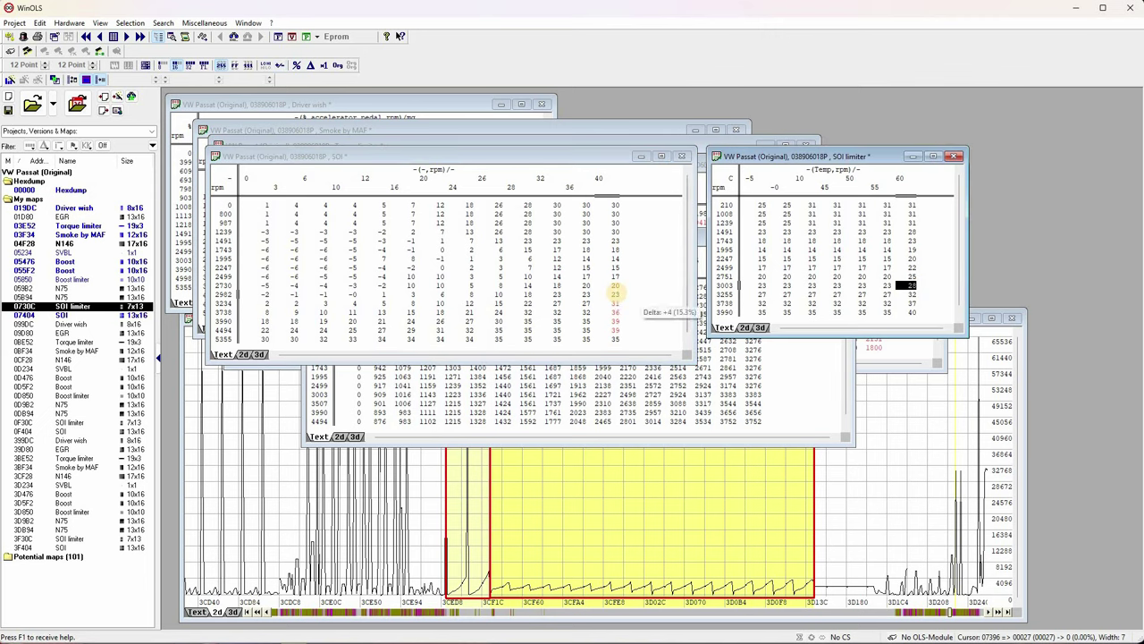
pyautogui.click(615, 294)
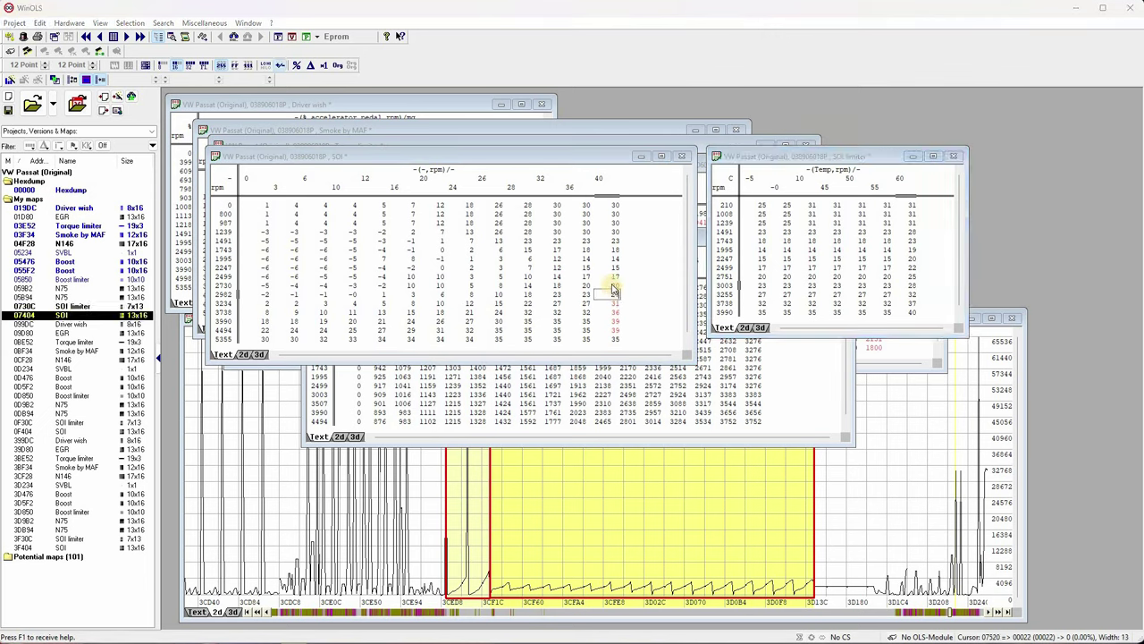
pyautogui.click(615, 292)
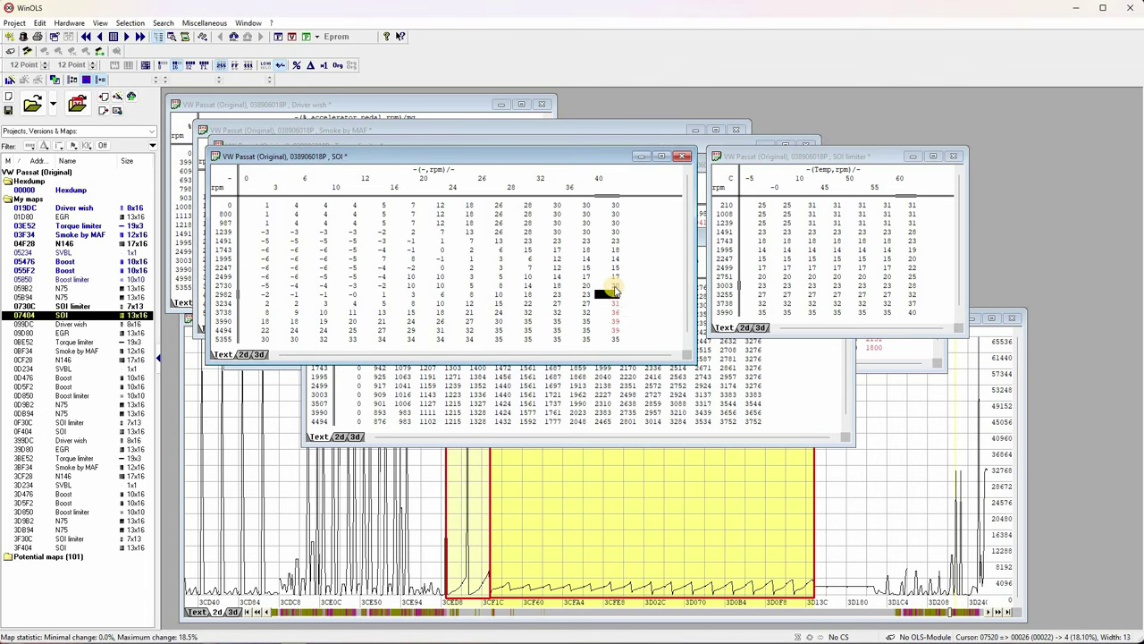
pyautogui.press('Up')
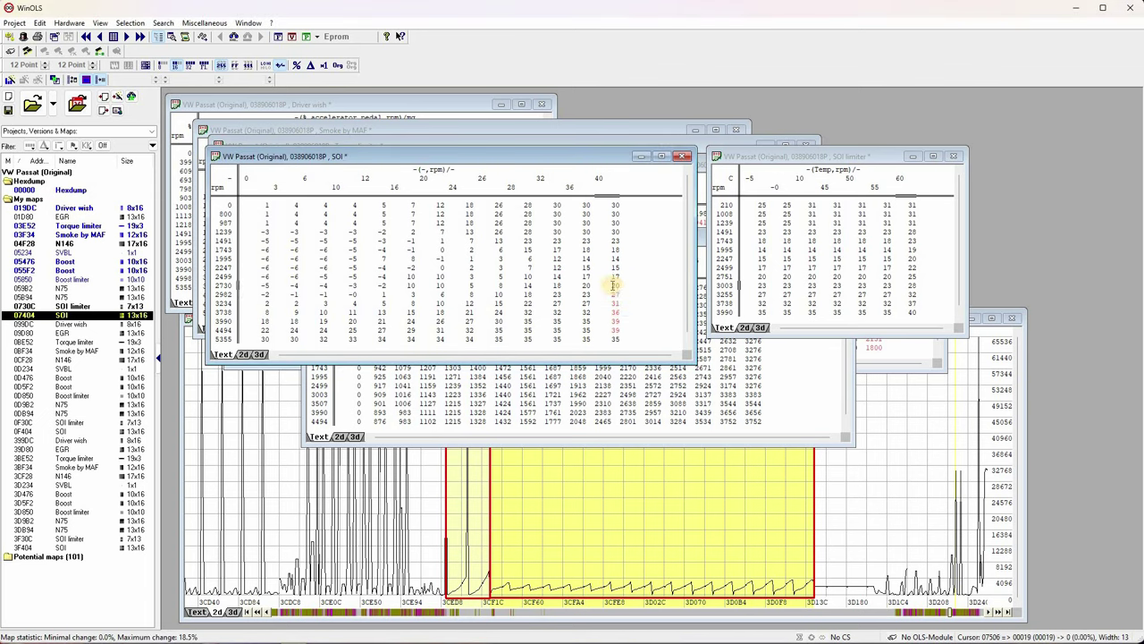
pyautogui.doubleClick(611, 286)
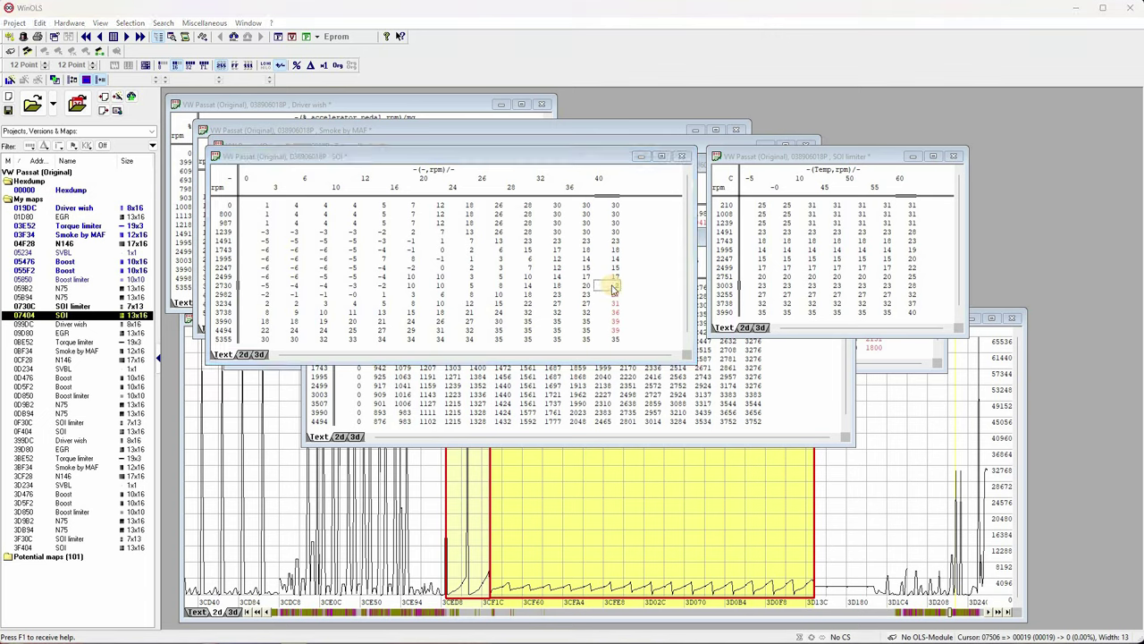
pyautogui.click(613, 288)
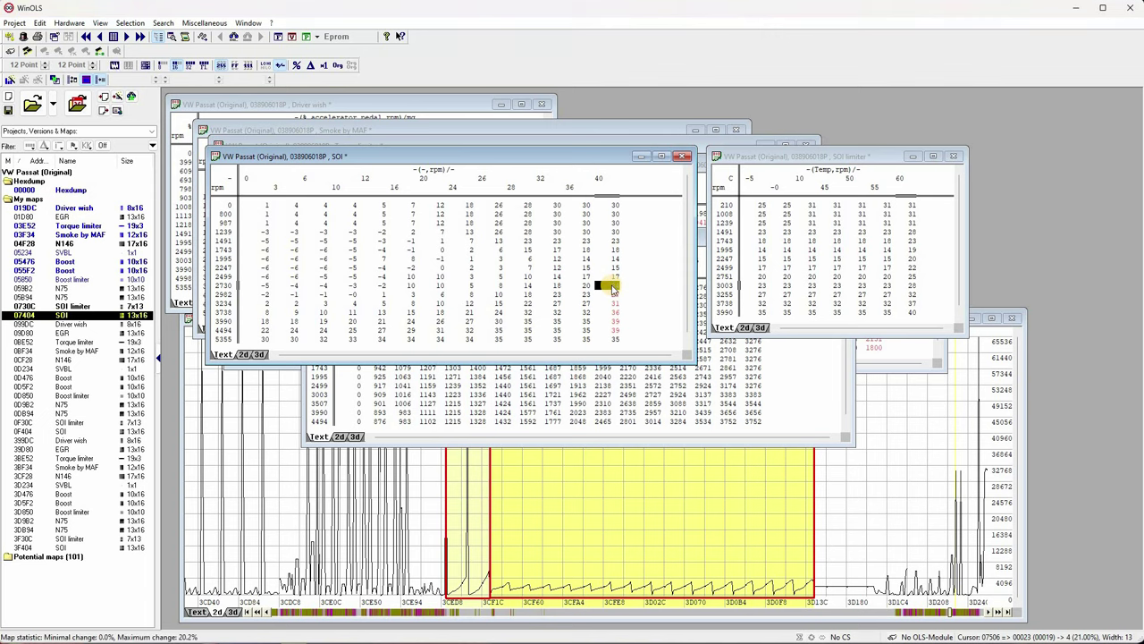
# Set the SOI map's values in the 40 column to 21 at 2499 rpm and 19 at 2247 rpm.
pyautogui.press('Up')
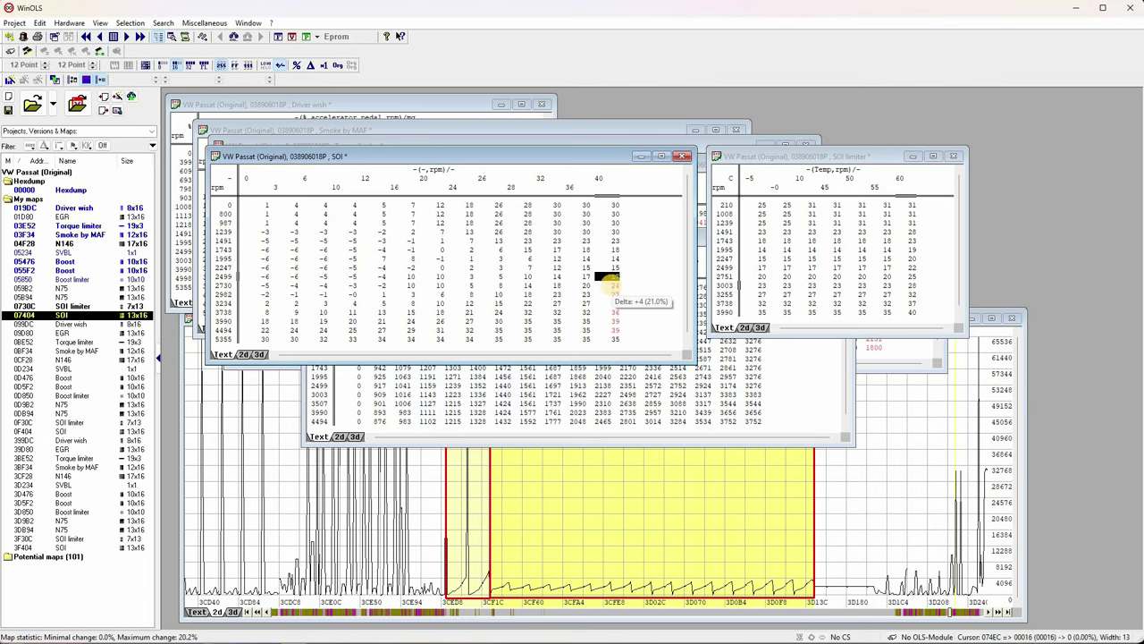
pyautogui.press('Return')
pyautogui.write('20')
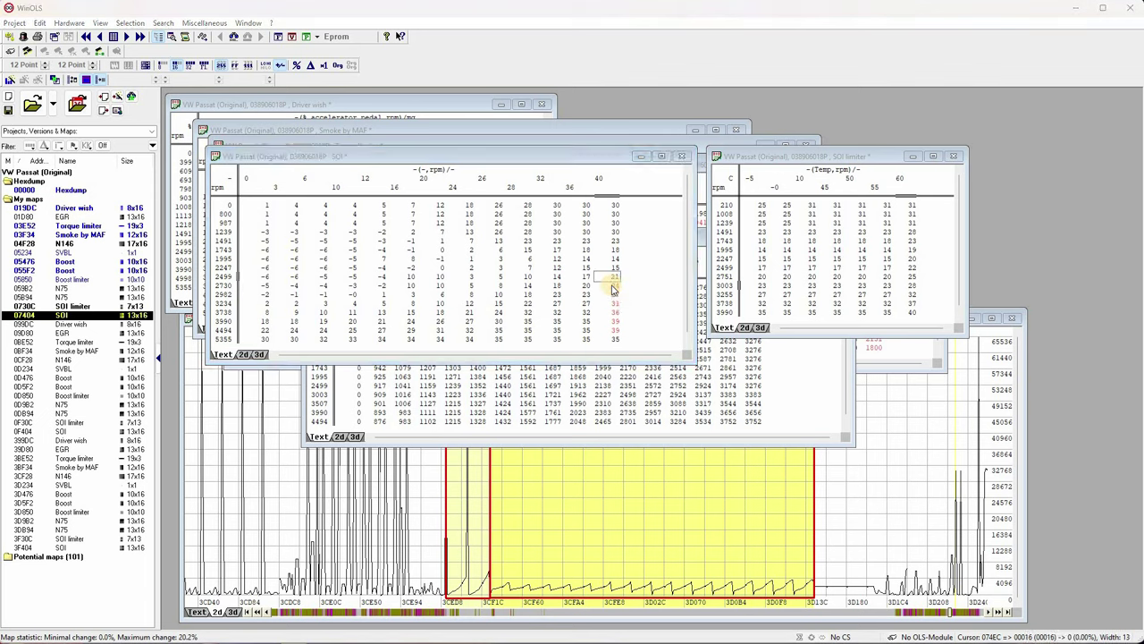
pyautogui.press('Up')
pyautogui.write('19')
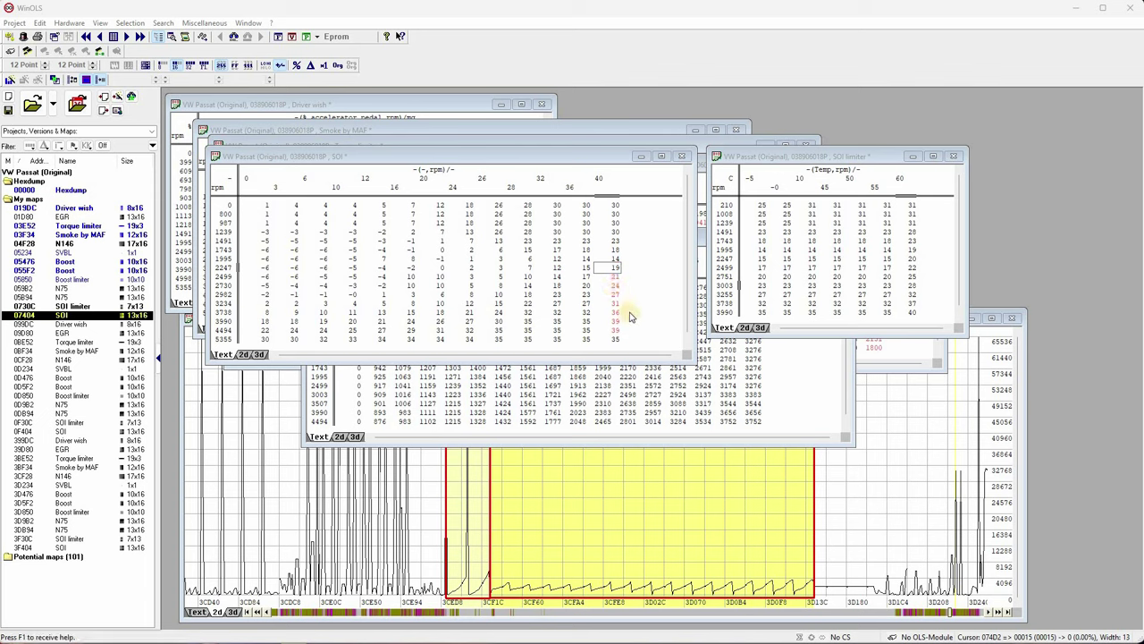
pyautogui.press('Return')
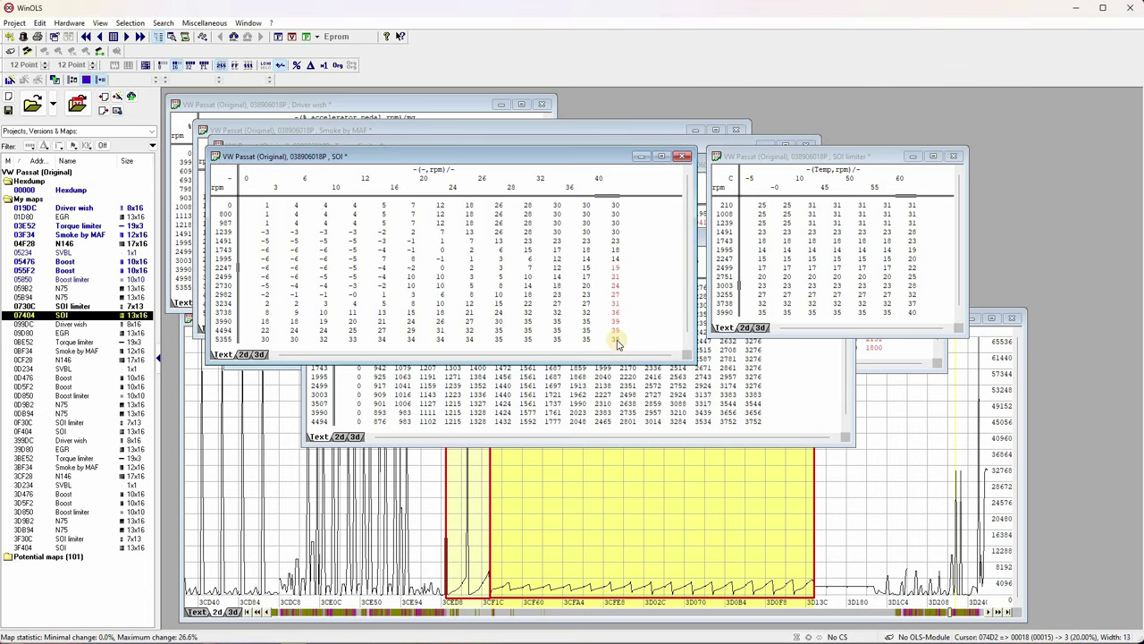
# Set the SOI map's value in the 40 column at 5355 rpm to 39.
pyautogui.moveTo(616, 342)
pyautogui.click(617, 339)
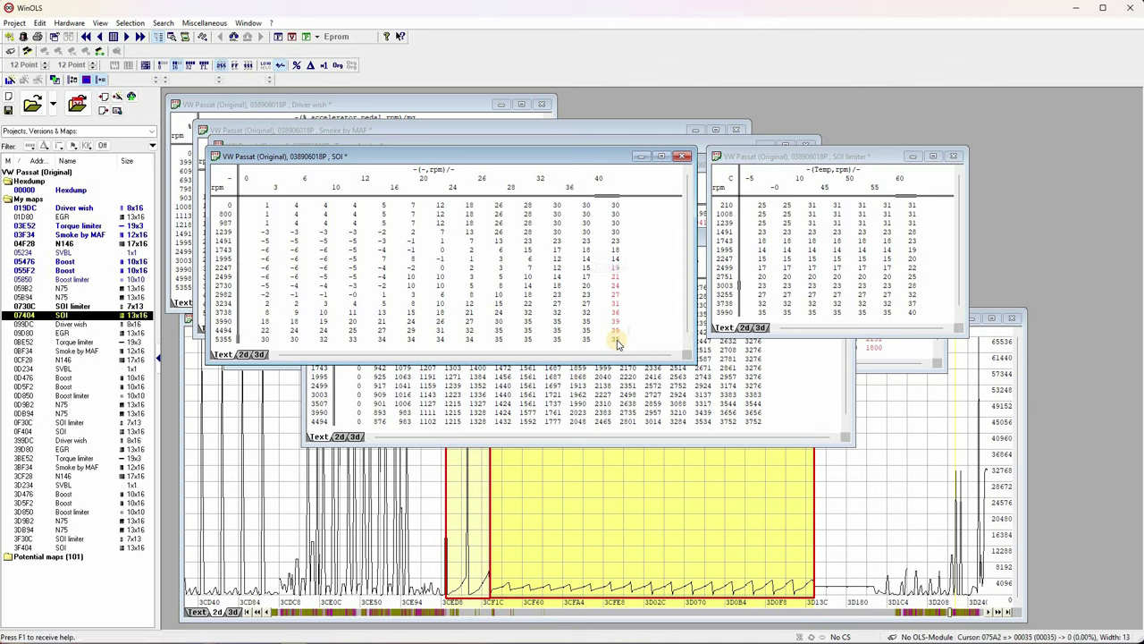
pyautogui.press('Return')
pyautogui.write('35')
pyautogui.press('Return')
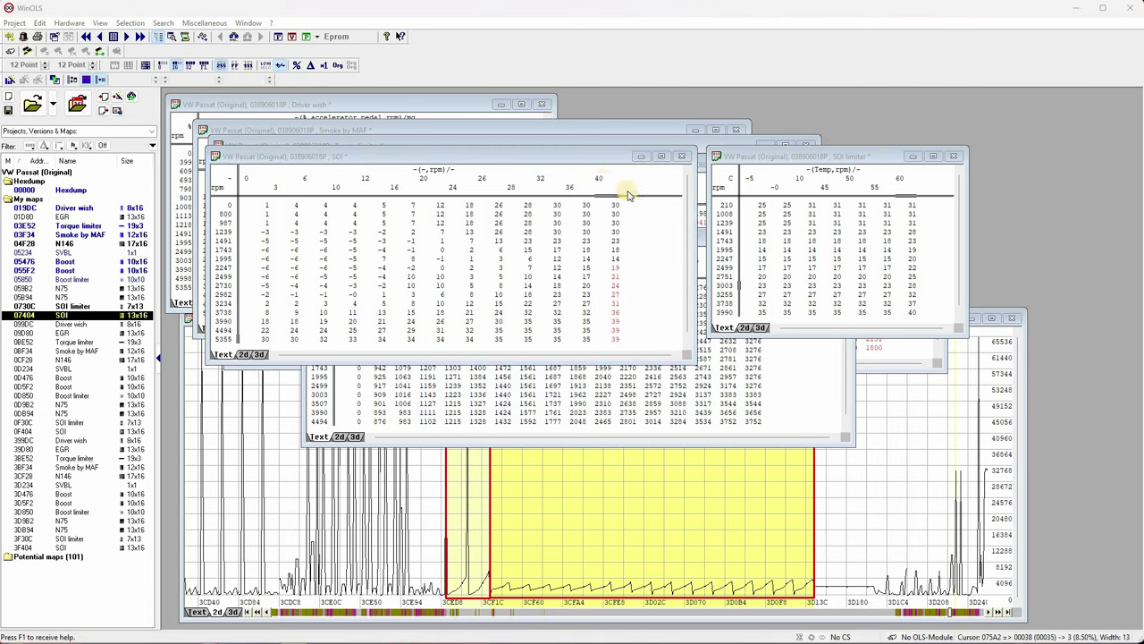
# Change the last column's axis value in the SOI map to 60.
pyautogui.doubleClick(603, 178)
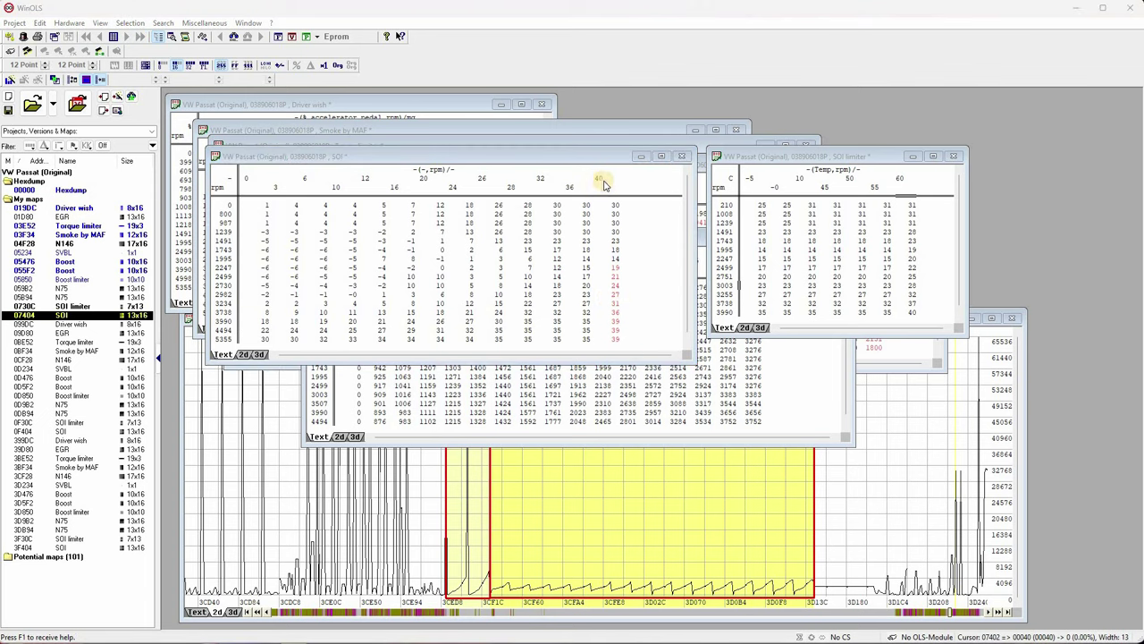
pyautogui.press('Escape')
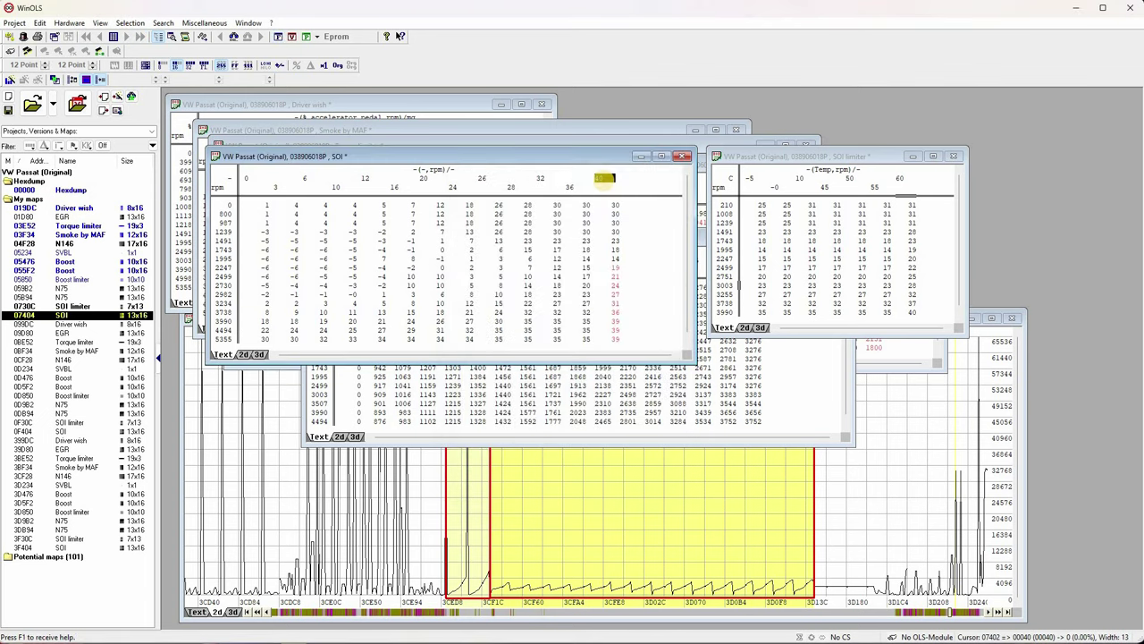
pyautogui.write('60')
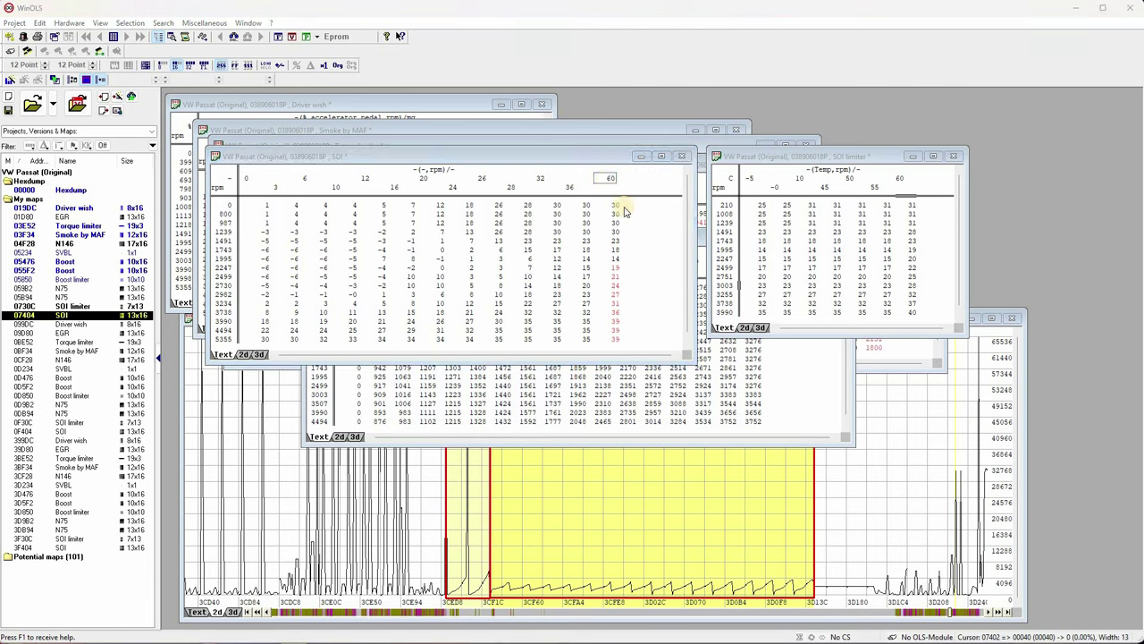
pyautogui.press('Return')
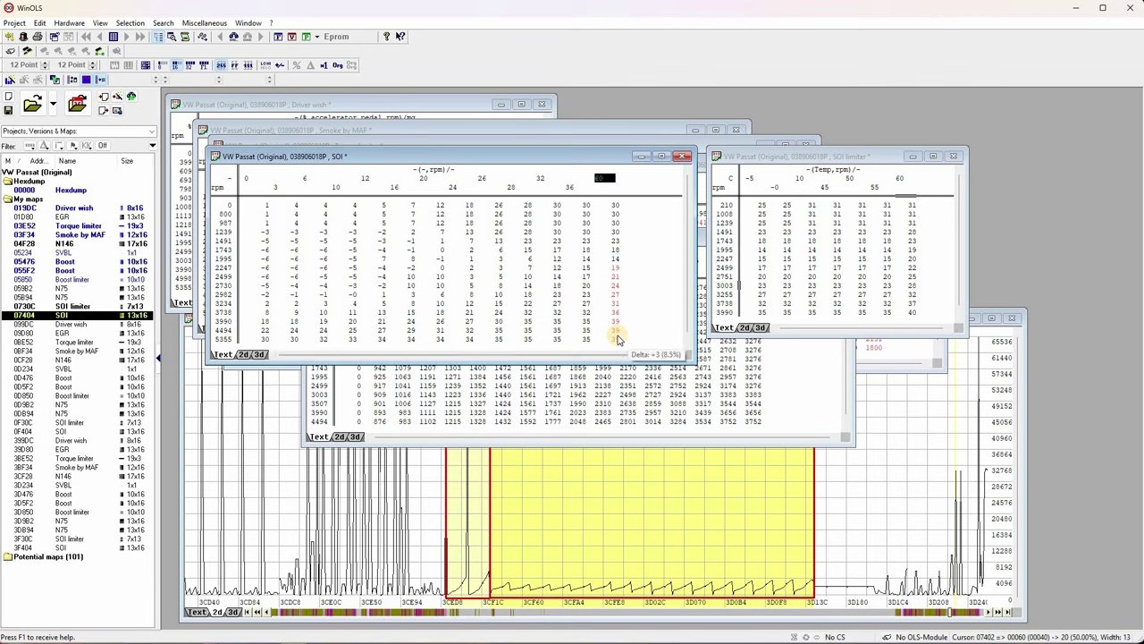
pyautogui.moveTo(617, 338)
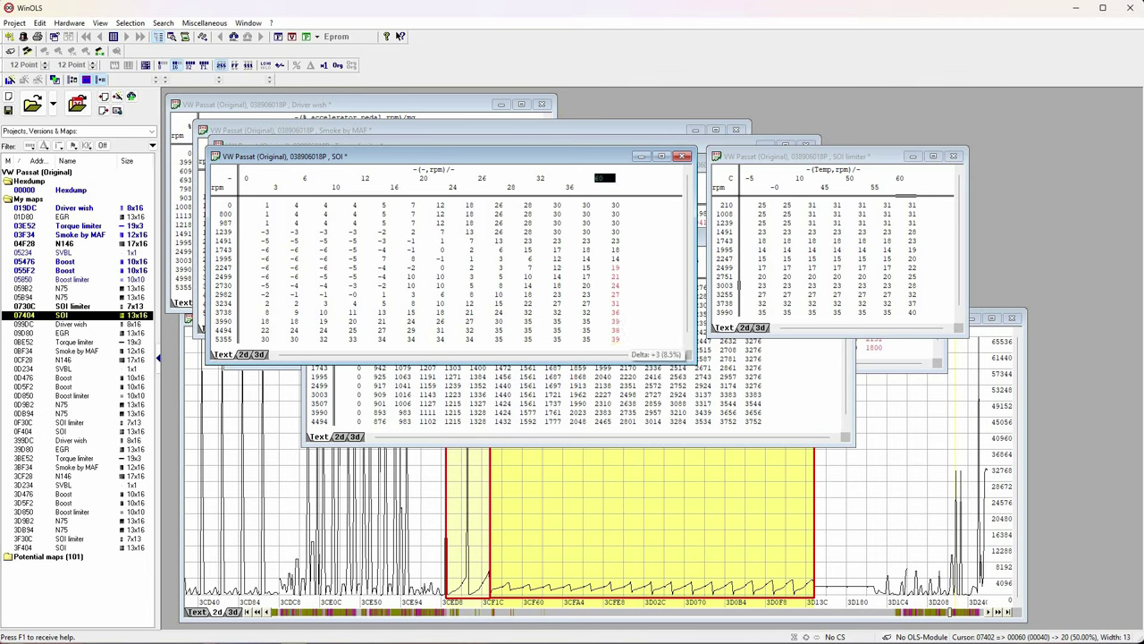
# Review the project's checksum information and close it without making changes.
pyautogui.click(215, 619)
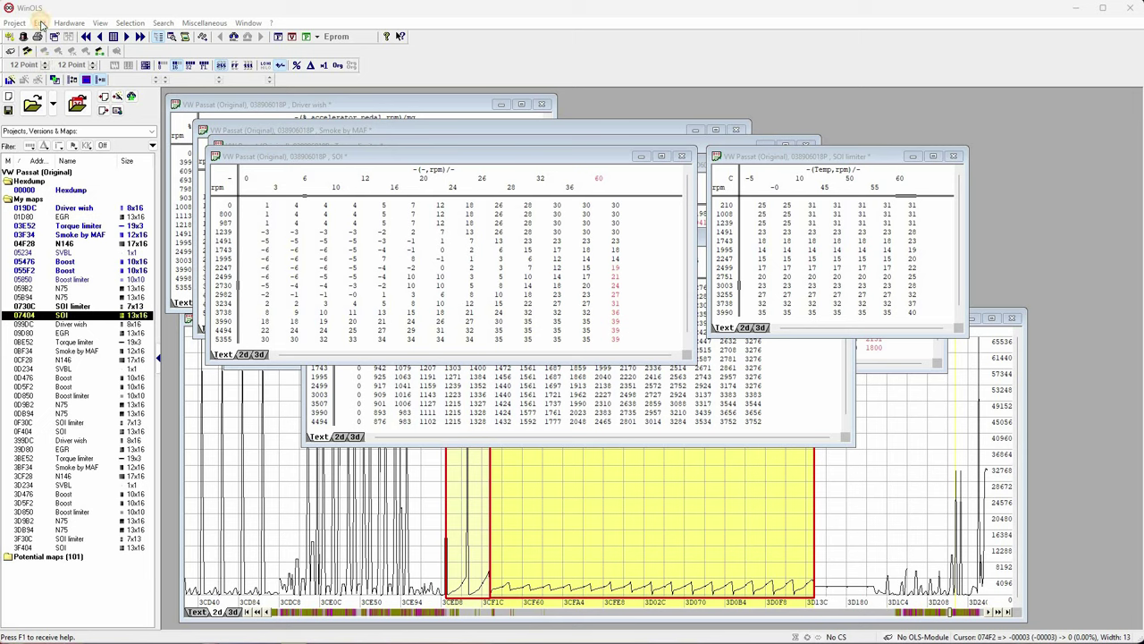
pyautogui.click(396, 294)
pyautogui.hotkey('alt', 'e')
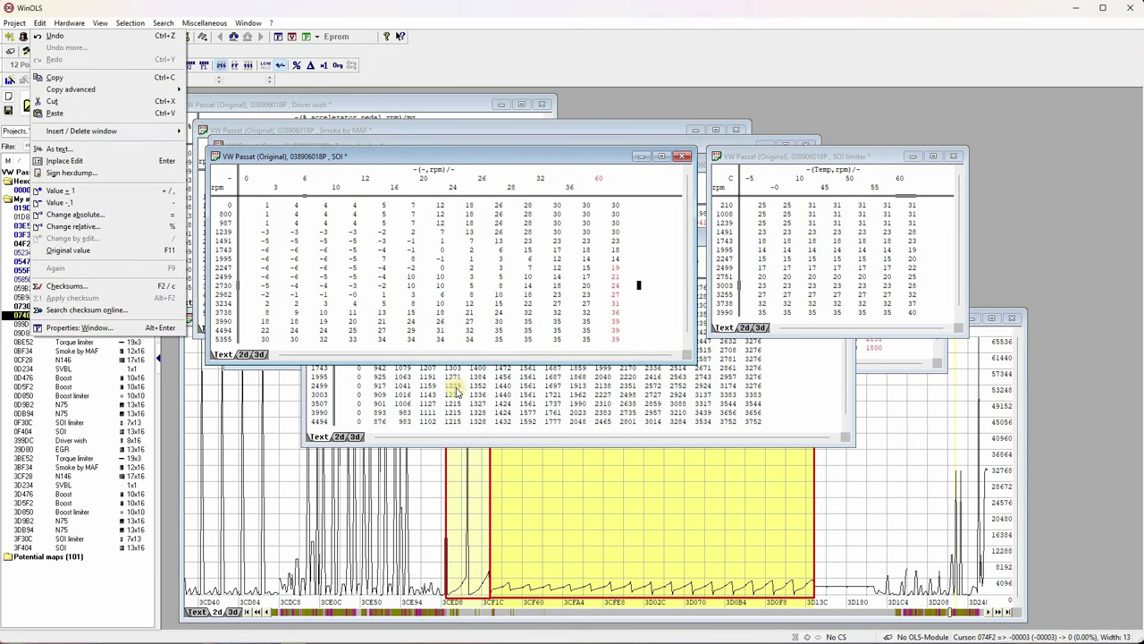
pyautogui.press('Down')
pyautogui.press('Down')
pyautogui.press('Down')
pyautogui.press('Down')
pyautogui.press('Down')
pyautogui.press('Up')
pyautogui.press('Return')
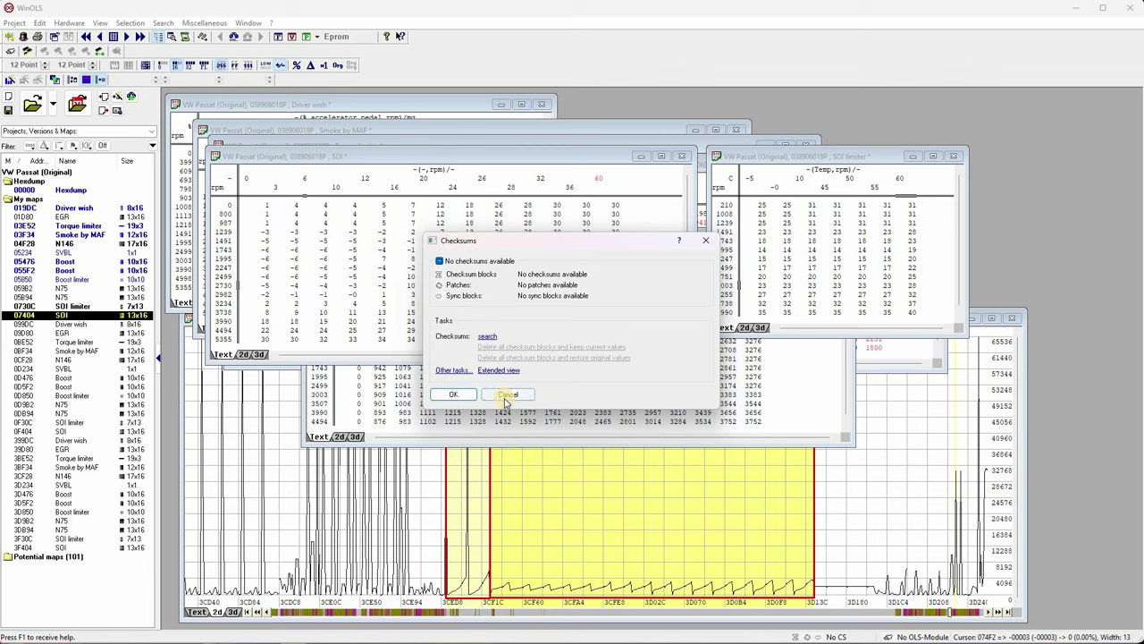
pyautogui.click(506, 395)
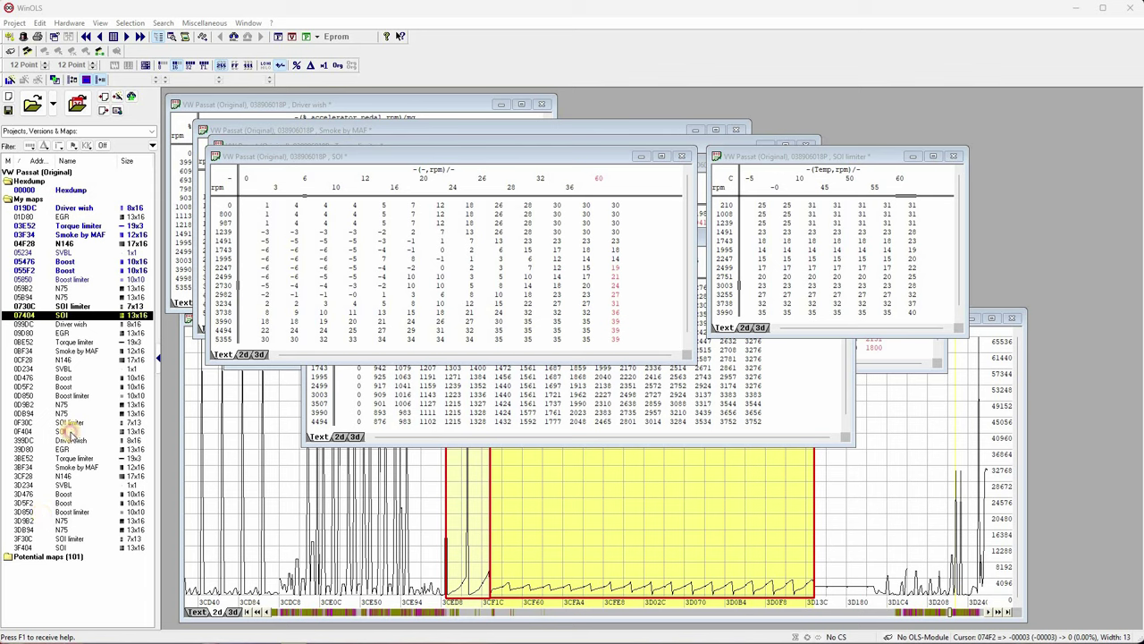
# Look over the duplicate map sets in the map list, from Driver wish at 099DC to SOI at 0F404 and 3F404.
pyautogui.keyDown('shift'); pyautogui.click(65, 548); pyautogui.keyUp('shift')
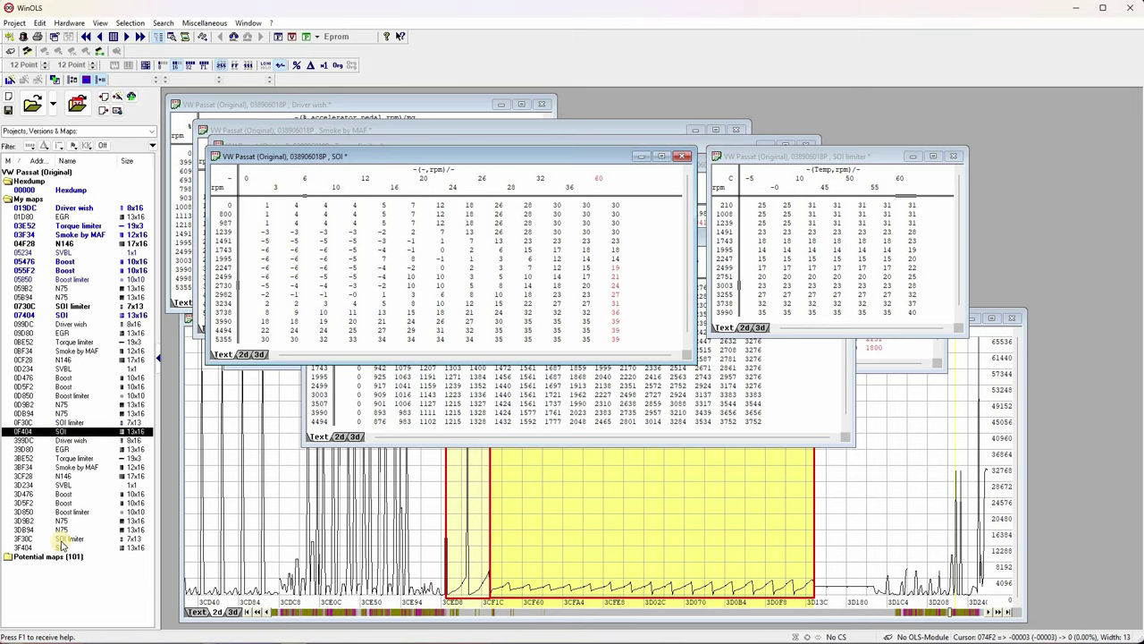
pyautogui.click(62, 546)
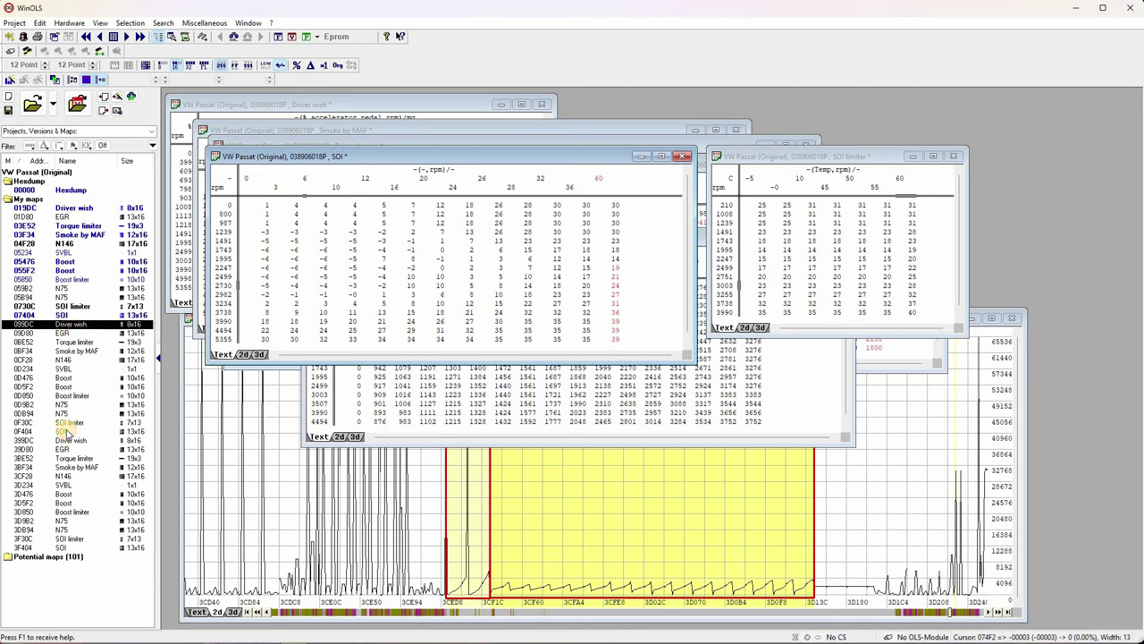
pyautogui.click(67, 432)
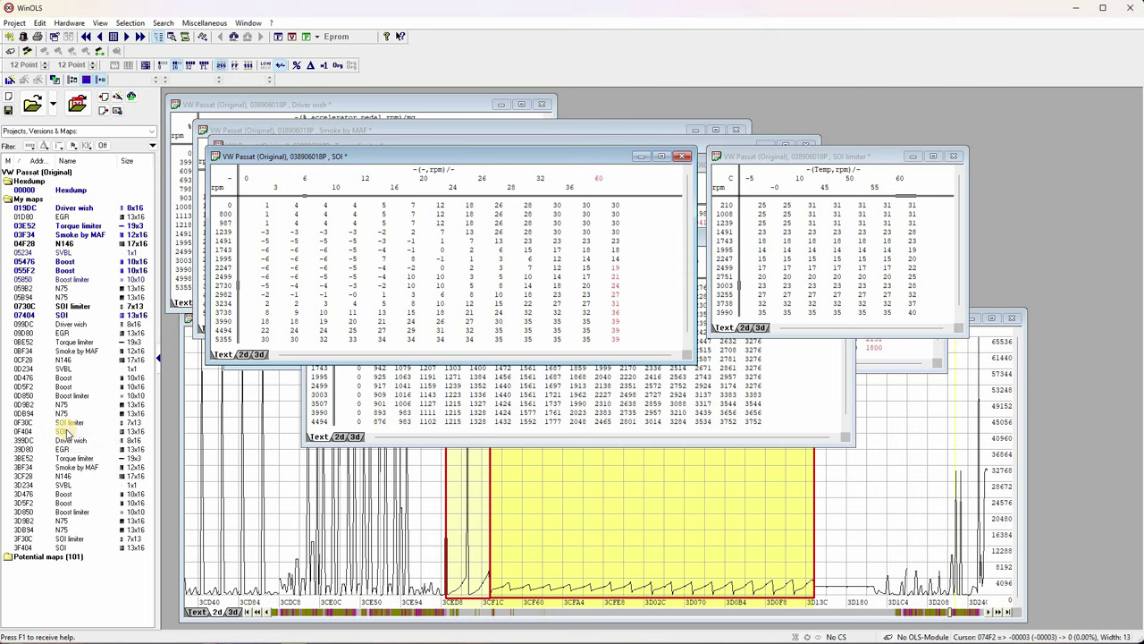